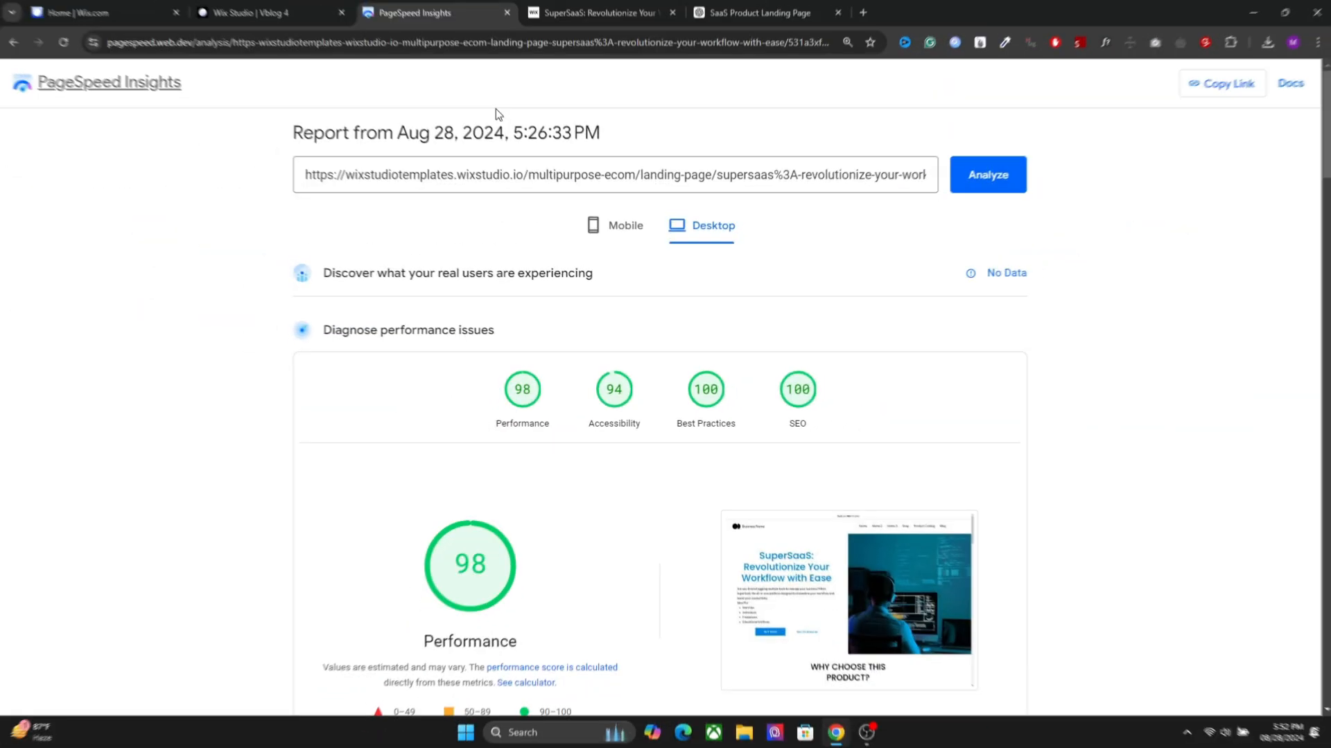
Step: Switch to the SuperSaaS landing page site and open the SuperSaaS product from the Our Products list
left_click(619, 7)
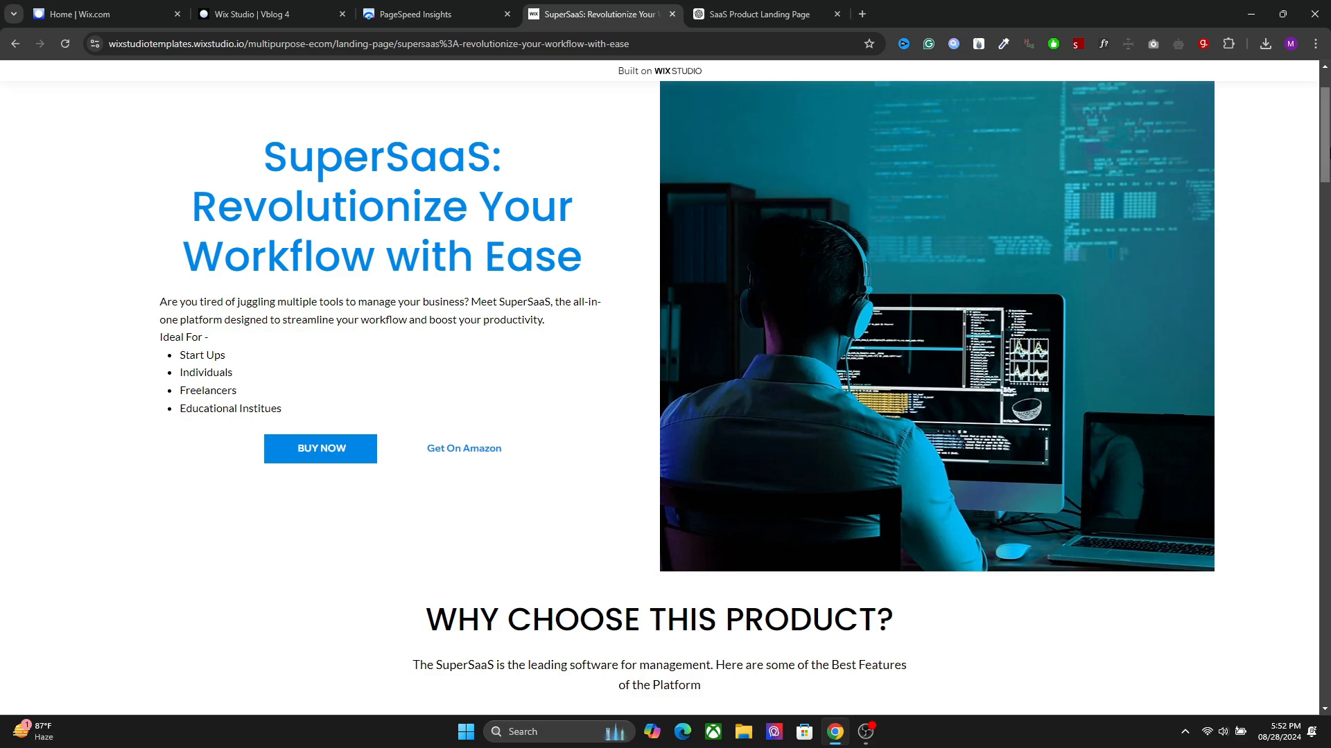
scroll(569, 185, "up", 2)
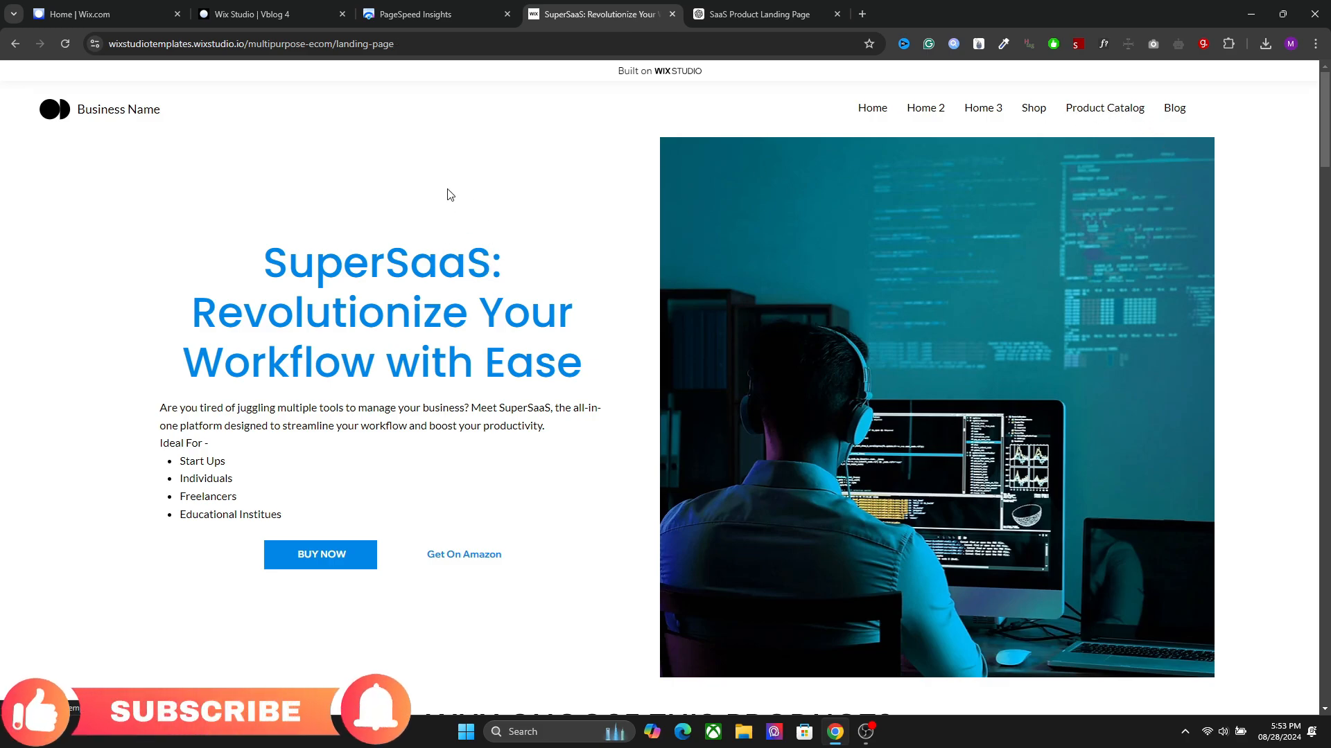
scroll(462, 270, "down", 2)
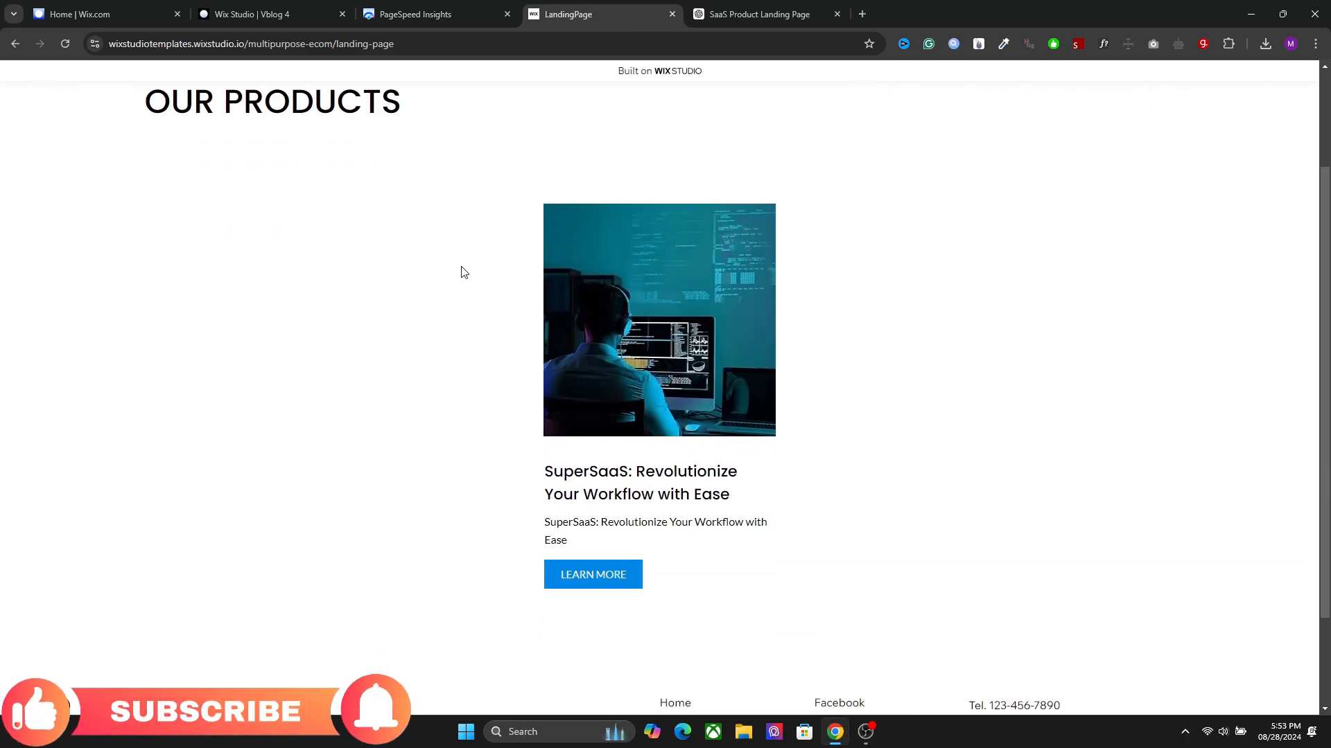
left_click(633, 285)
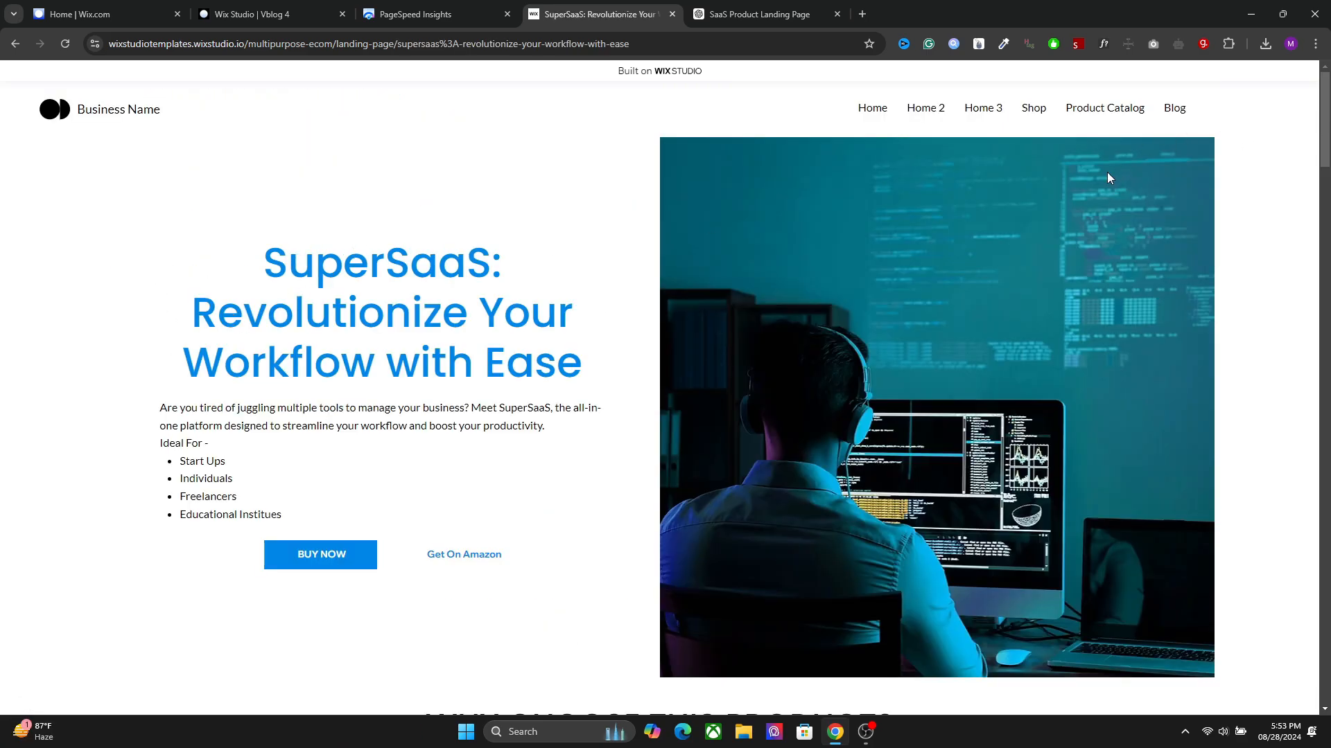
Step: Examine the SuperSaaS page's title, hero section and the Why Choose This Product cards
left_click_drag(267, 257, 590, 361)
left_click(305, 277)
left_click_drag(273, 267, 420, 312)
left_click(467, 317)
scroll(376, 325, "down", 1)
scroll(361, 305, "down", 1)
scroll(247, 303, "down", 4)
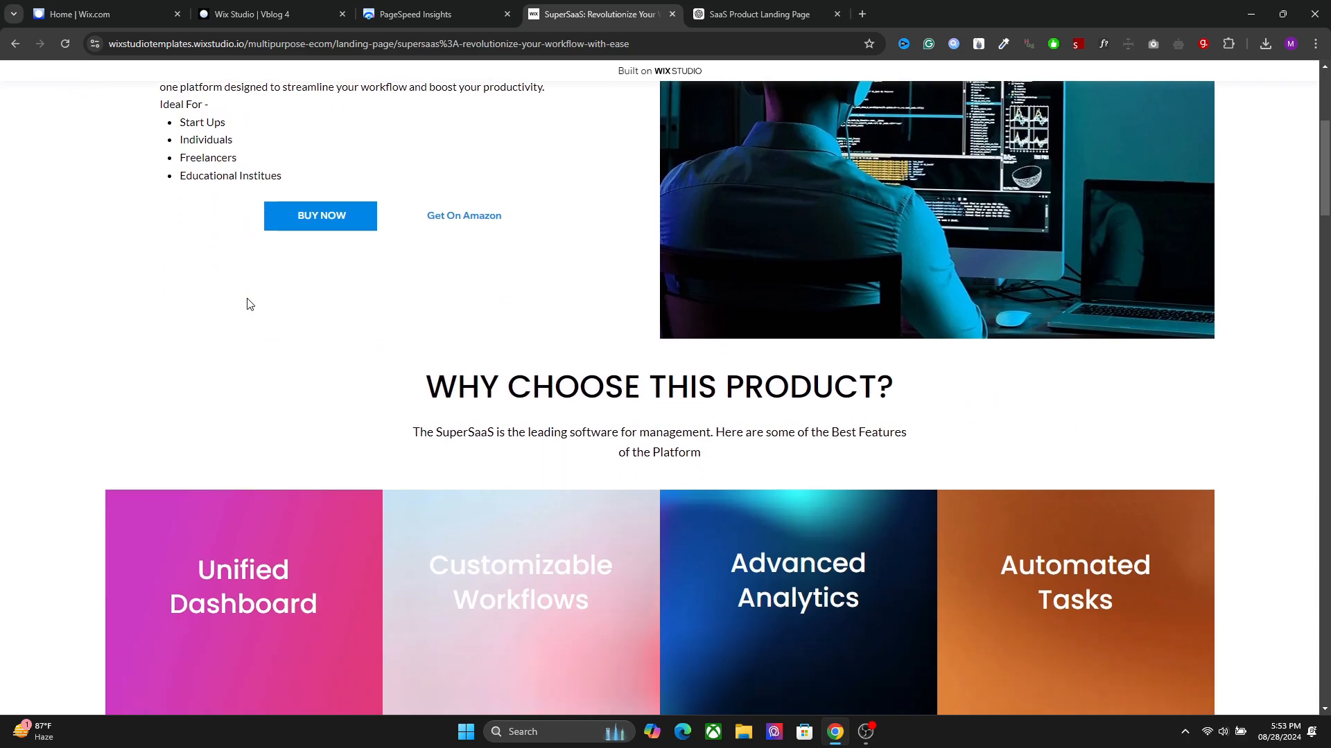
scroll(520, 374, "down", 2)
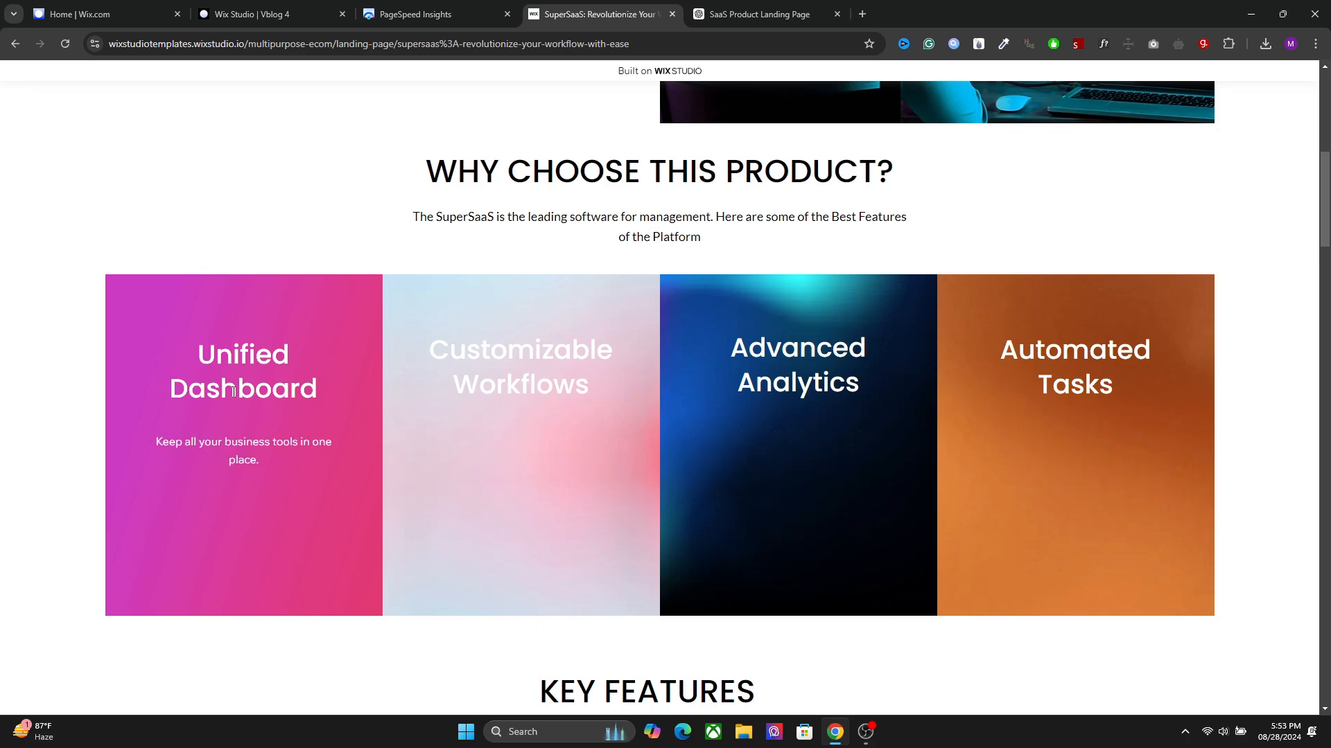
mouse_move(1329, 208)
left_mouse_down()
mouse_move(1329, 300)
mouse_move(1329, 202)
left_mouse_up()
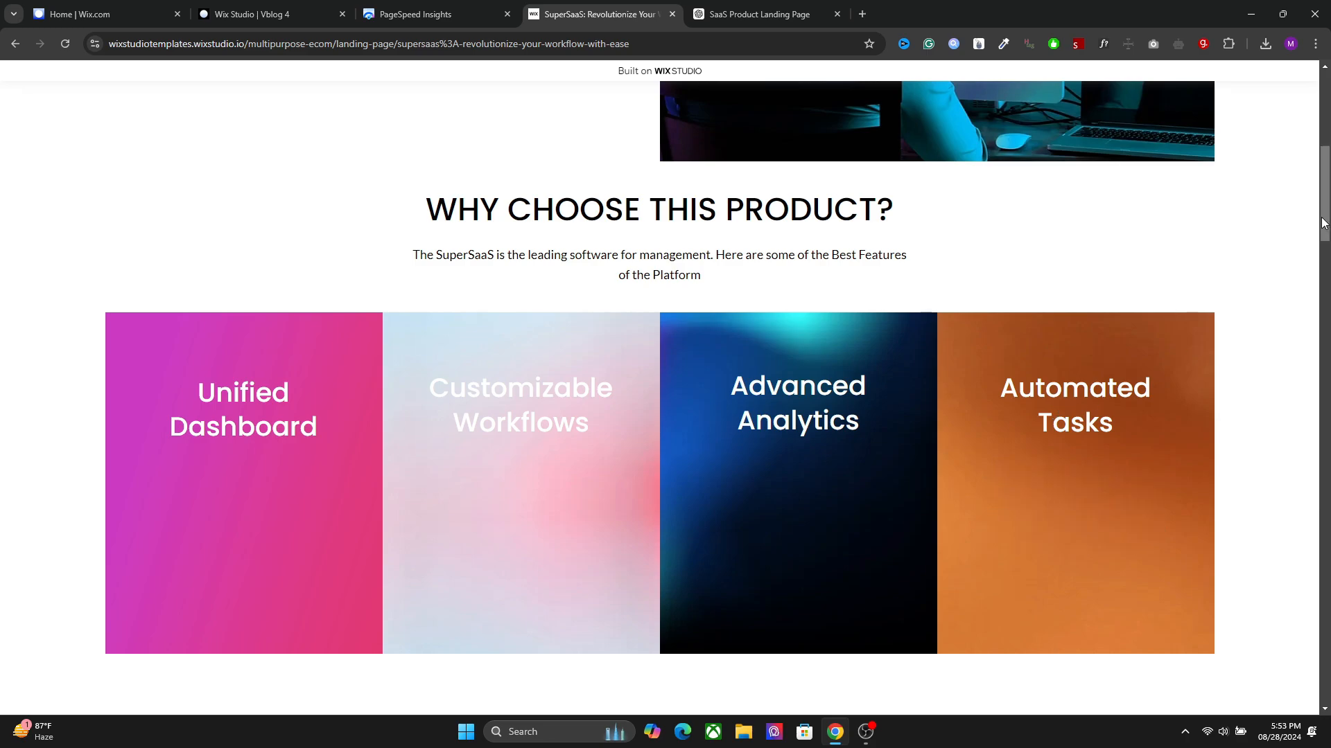
Step: Expand the full Product Description text near the end of the page, and return to the hero section
left_click_drag(1328, 217, 1329, 650)
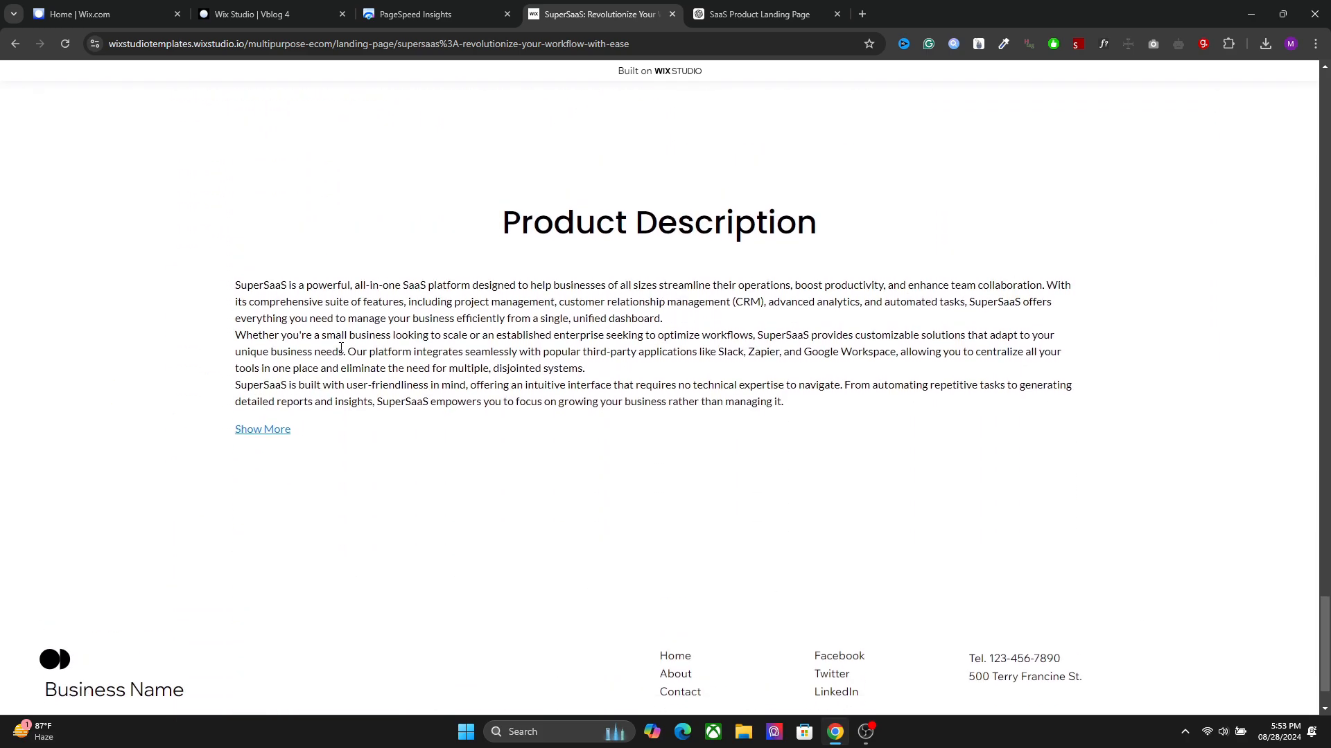
left_click(282, 430)
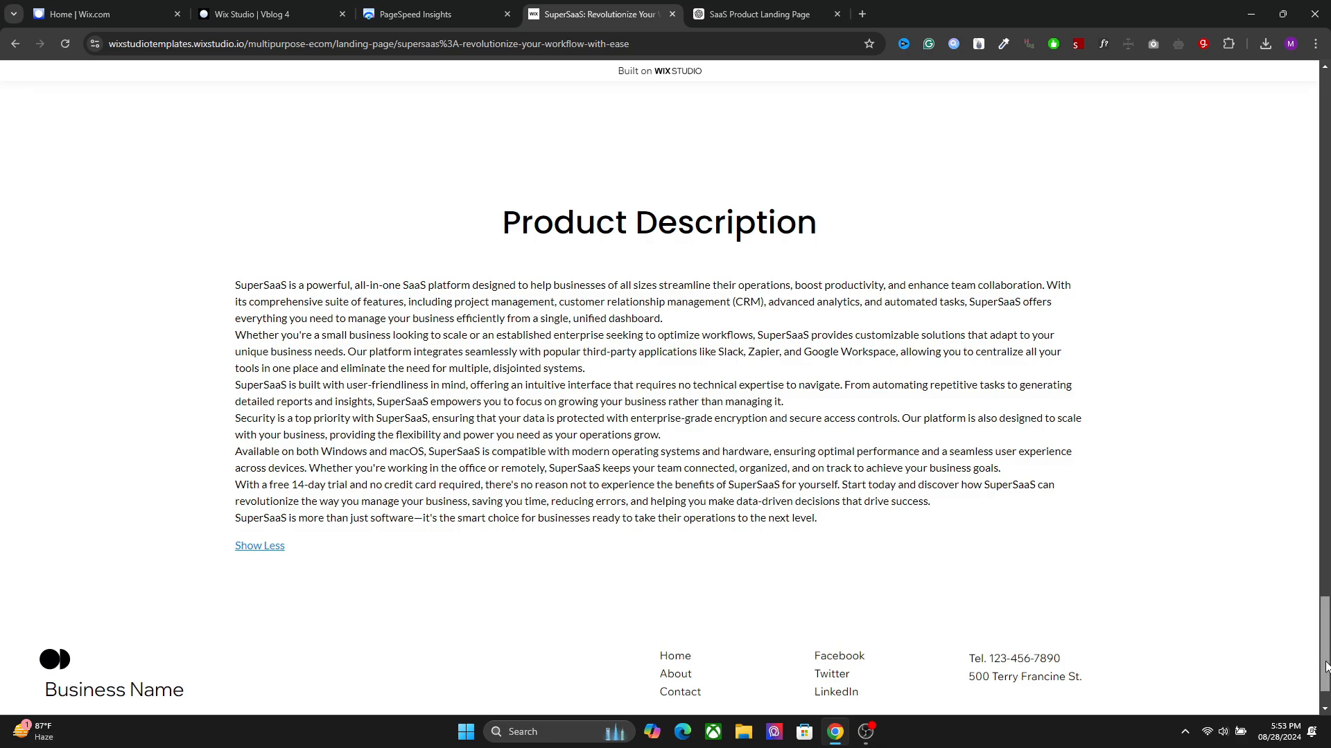
left_click_drag(1326, 644, 1325, 160)
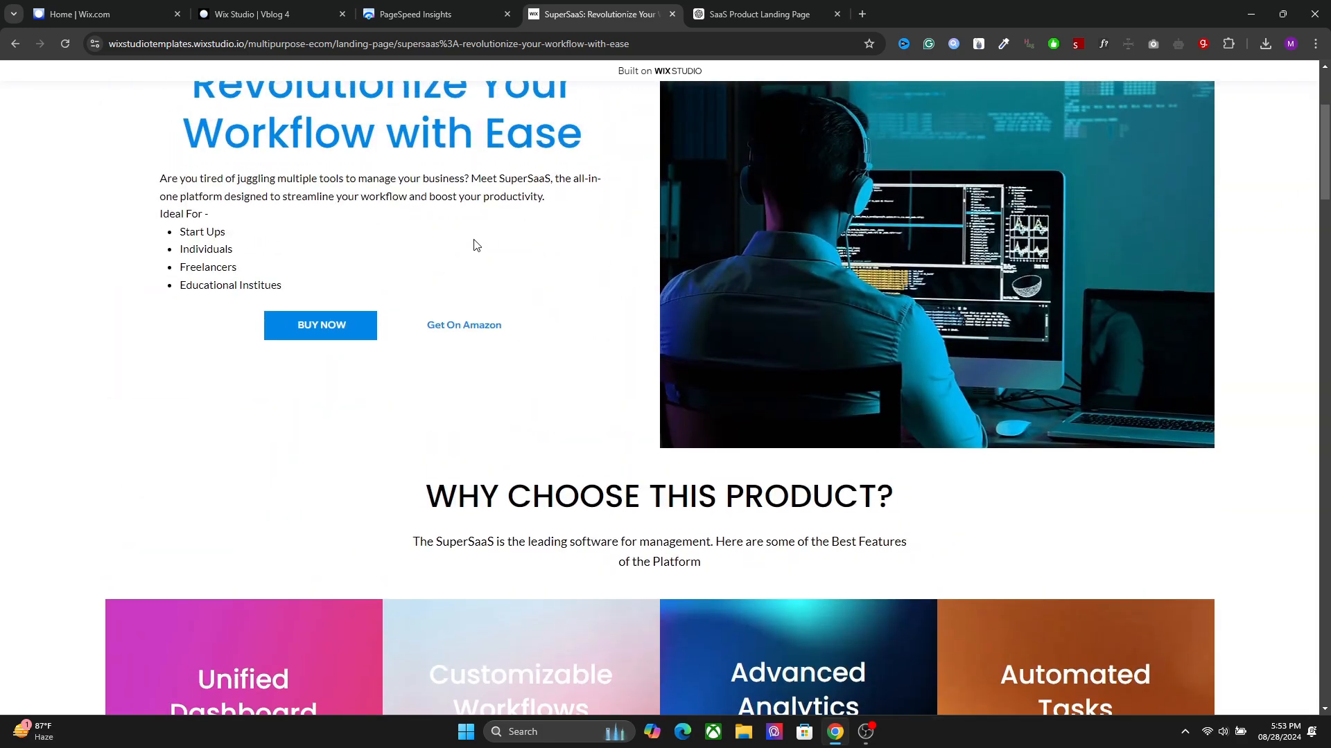
scroll(497, 243, "up", 4)
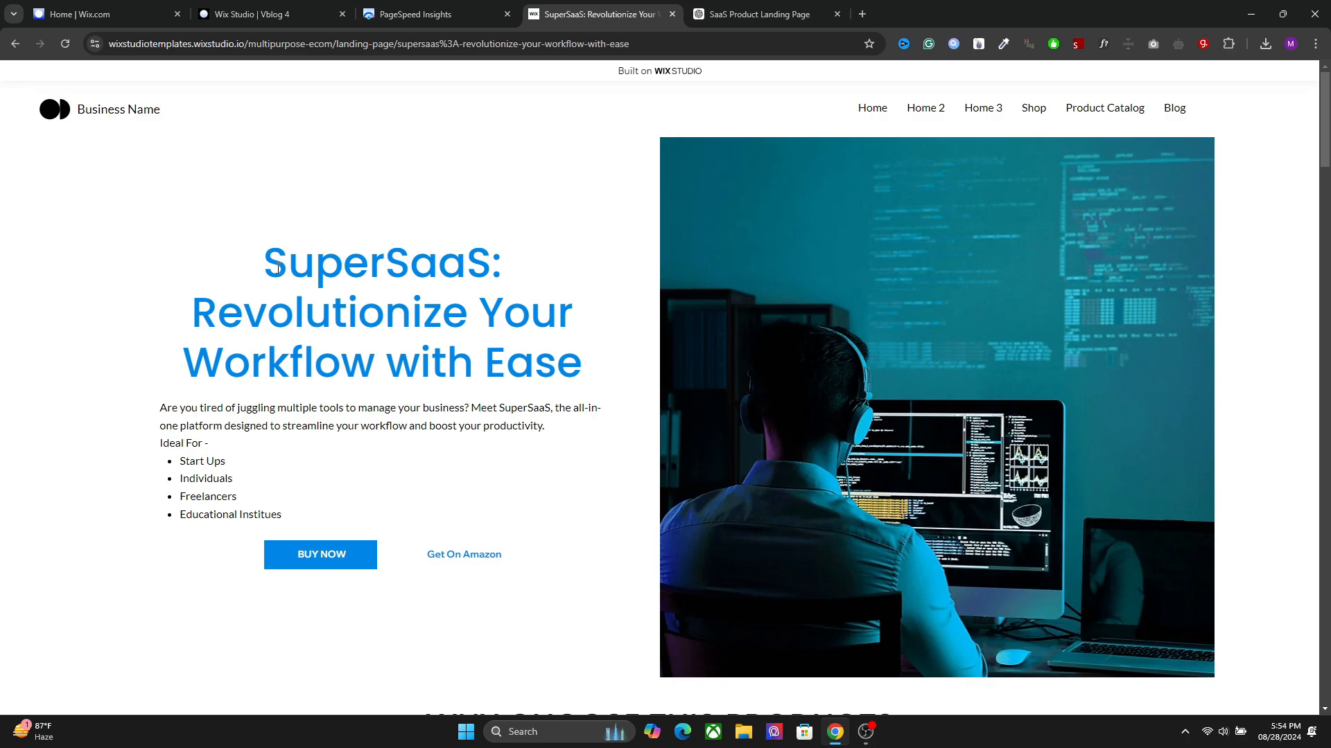
Step: Check the landing page's title and inspect its desktop performance score in the PageSpeed Insights report
left_click_drag(279, 269, 523, 330)
left_click(537, 211)
left_click(443, 14)
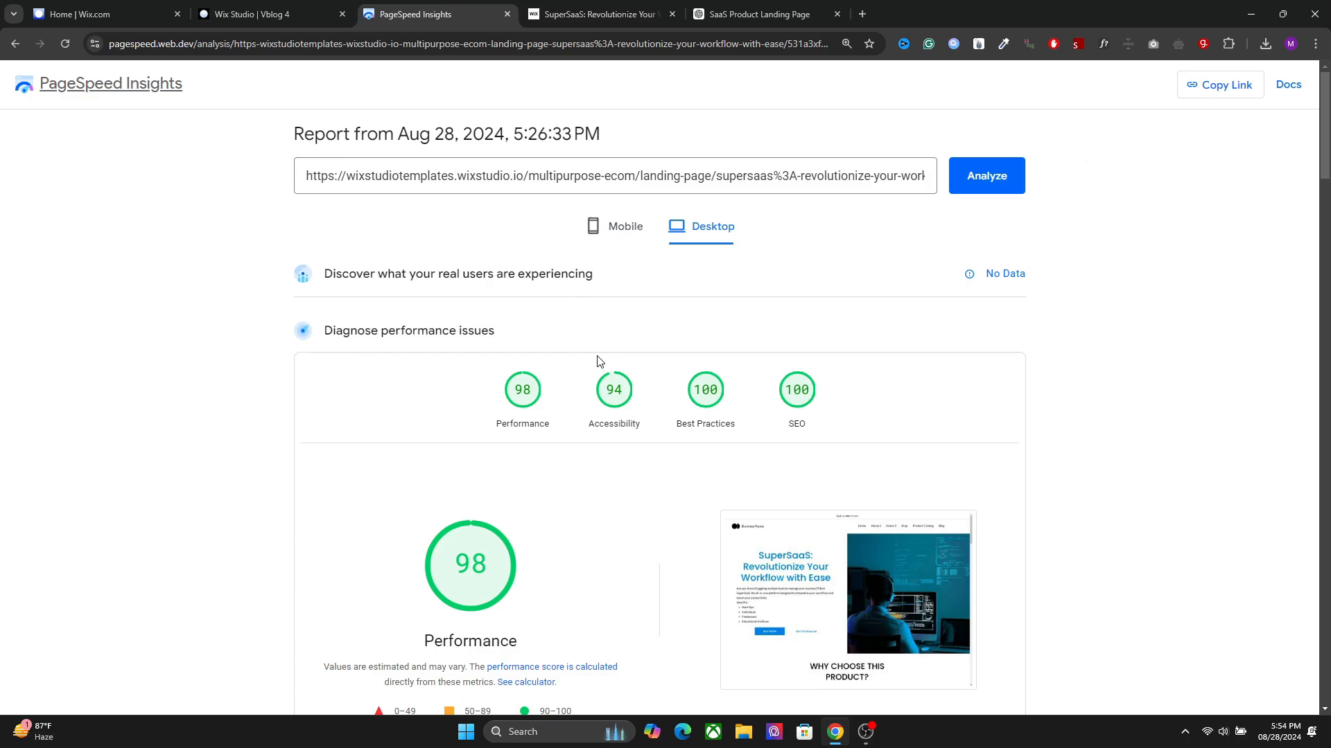
left_click(554, 14)
left_click(469, 10)
mouse_move(474, 537)
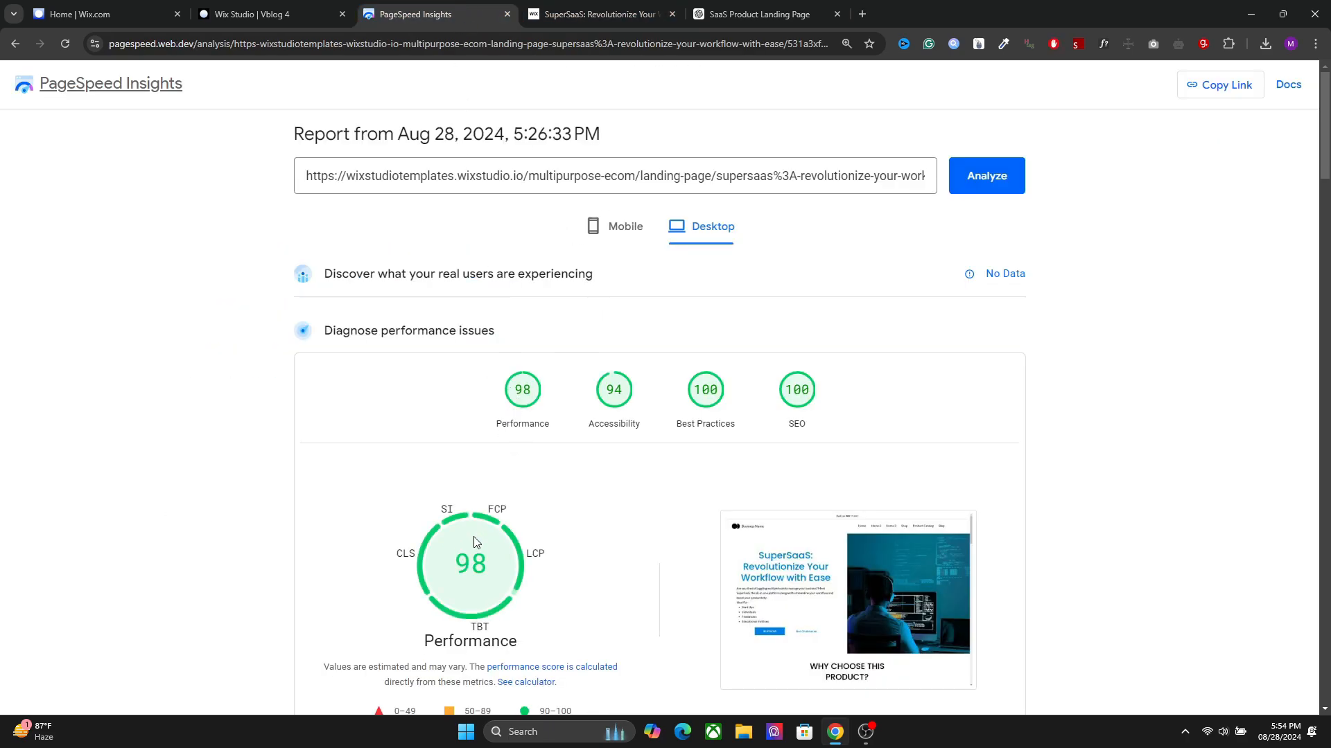
Step: Review the mobile performance score and metrics in the report, and return to the desktop results
left_click(617, 230)
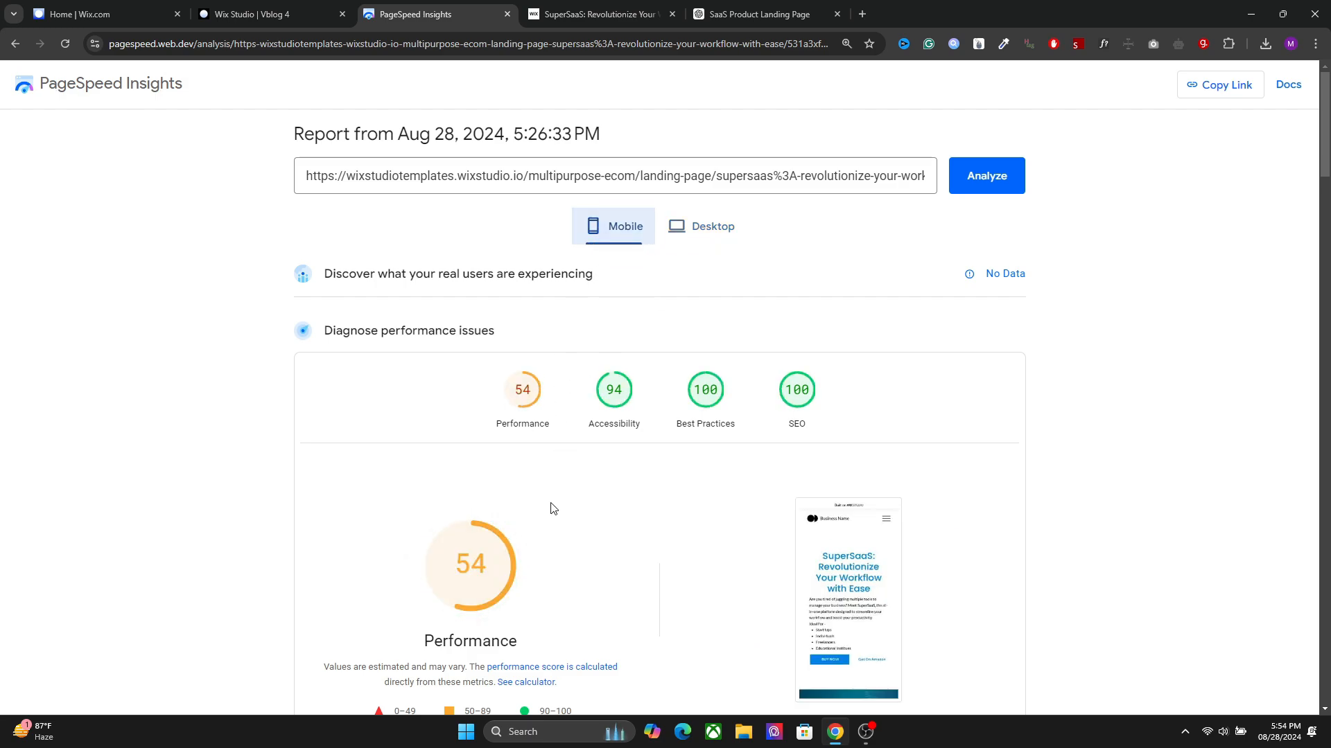
scroll(533, 513, "down", 3)
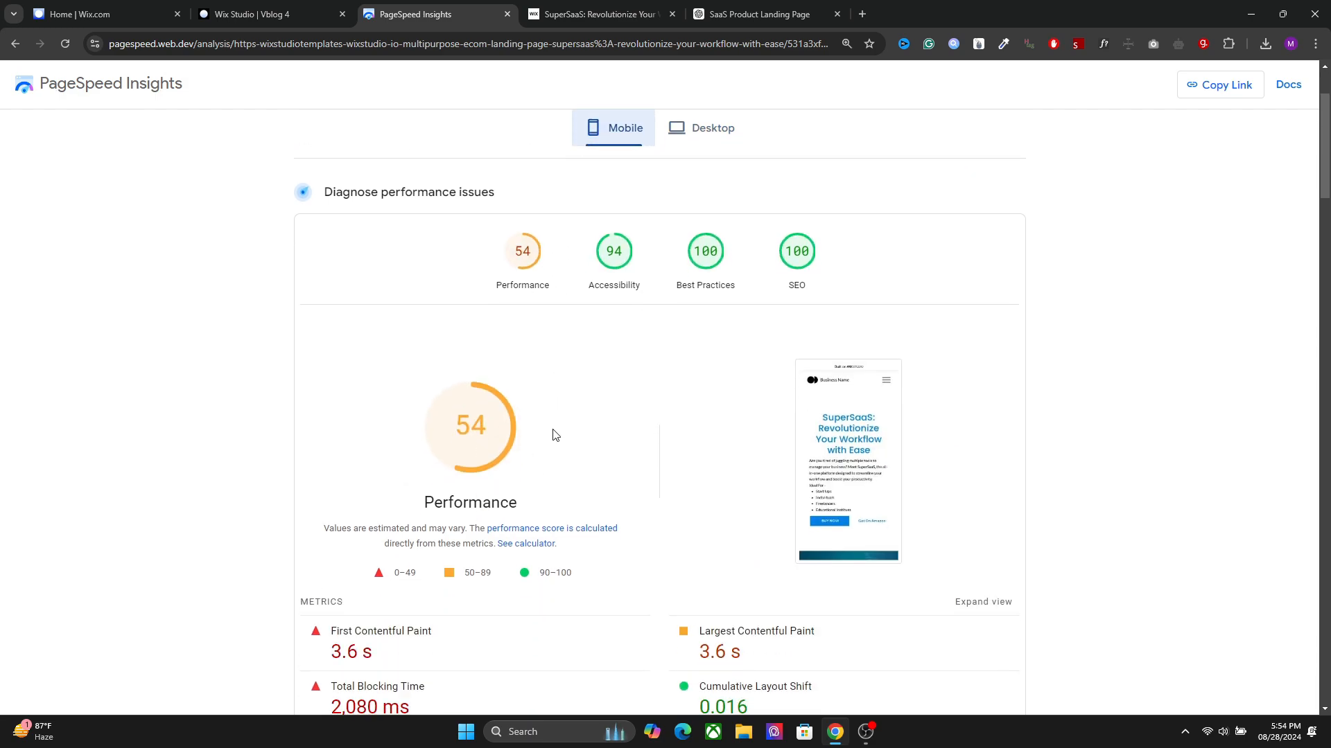
scroll(627, 405, "down", 2)
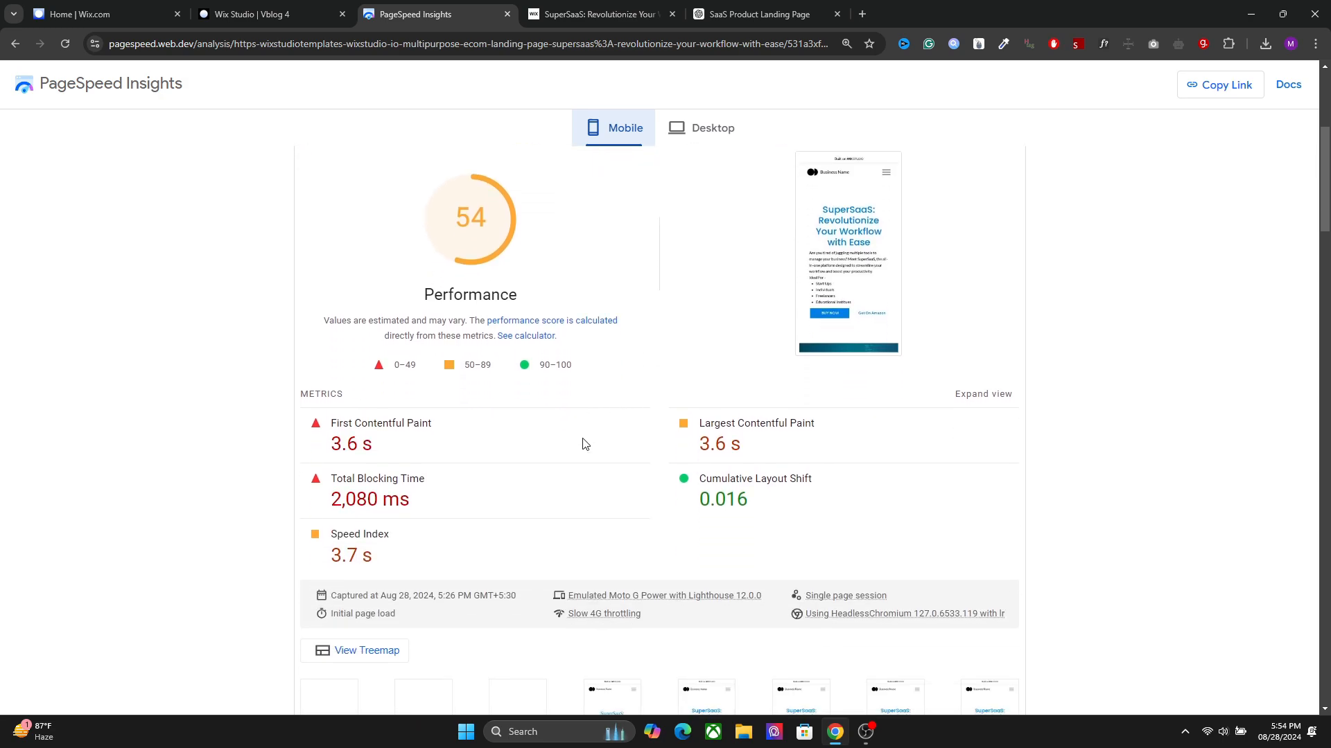
scroll(540, 229, "up", 5)
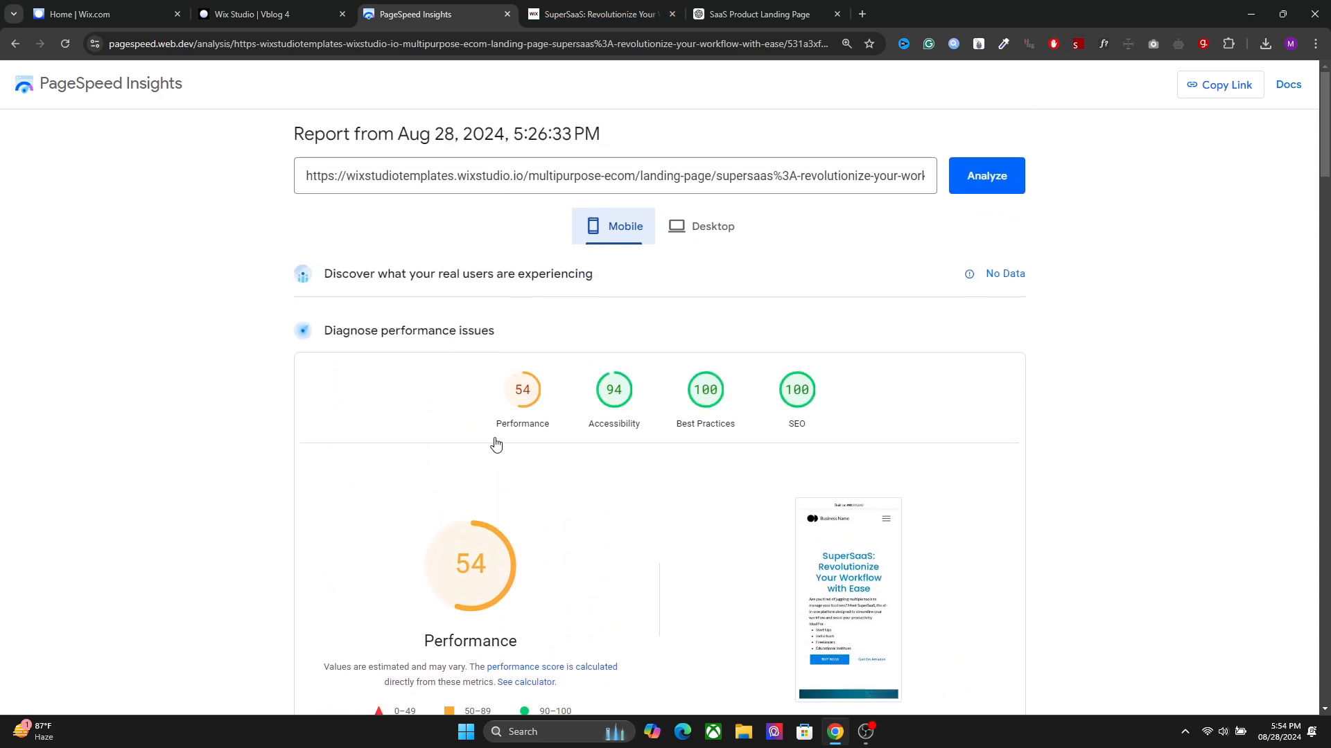
left_click(689, 226)
mouse_move(482, 549)
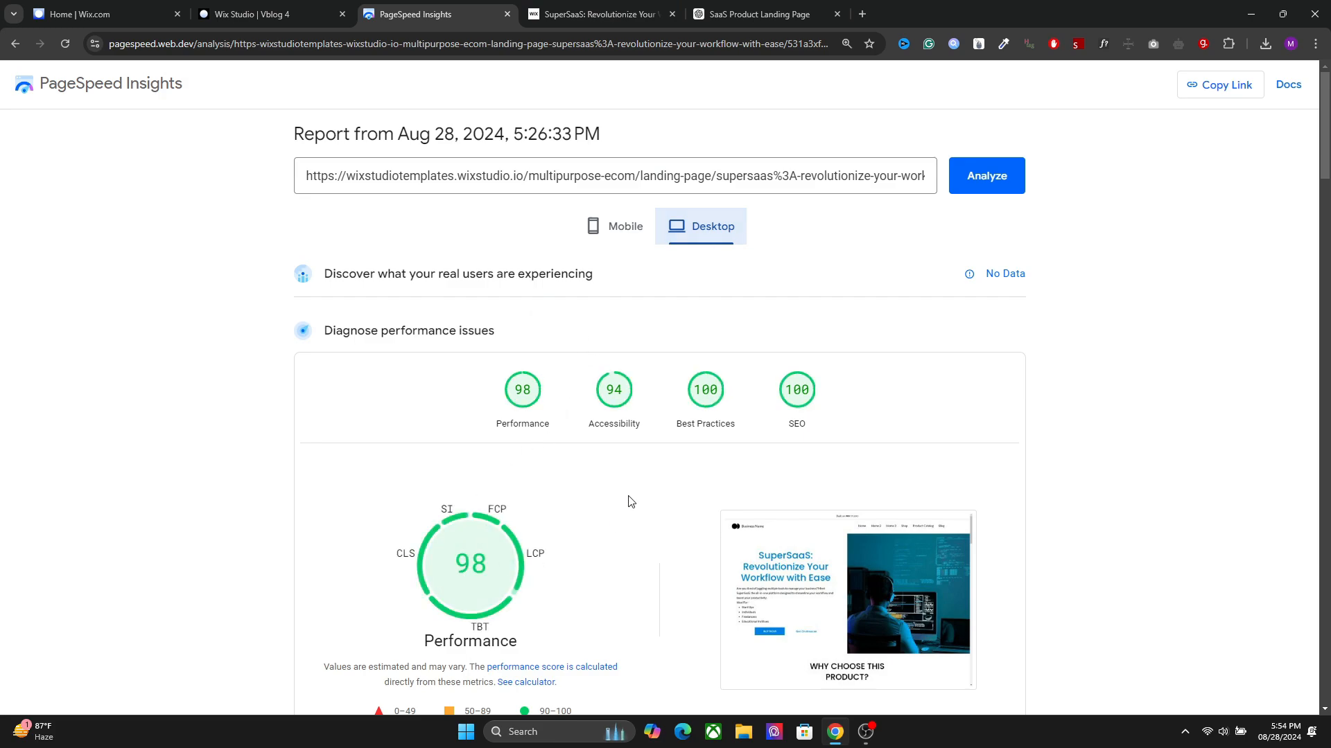
Step: Return to the SuperSaaS page and review the hero description and the Why Choose This Product section
left_click(596, 14)
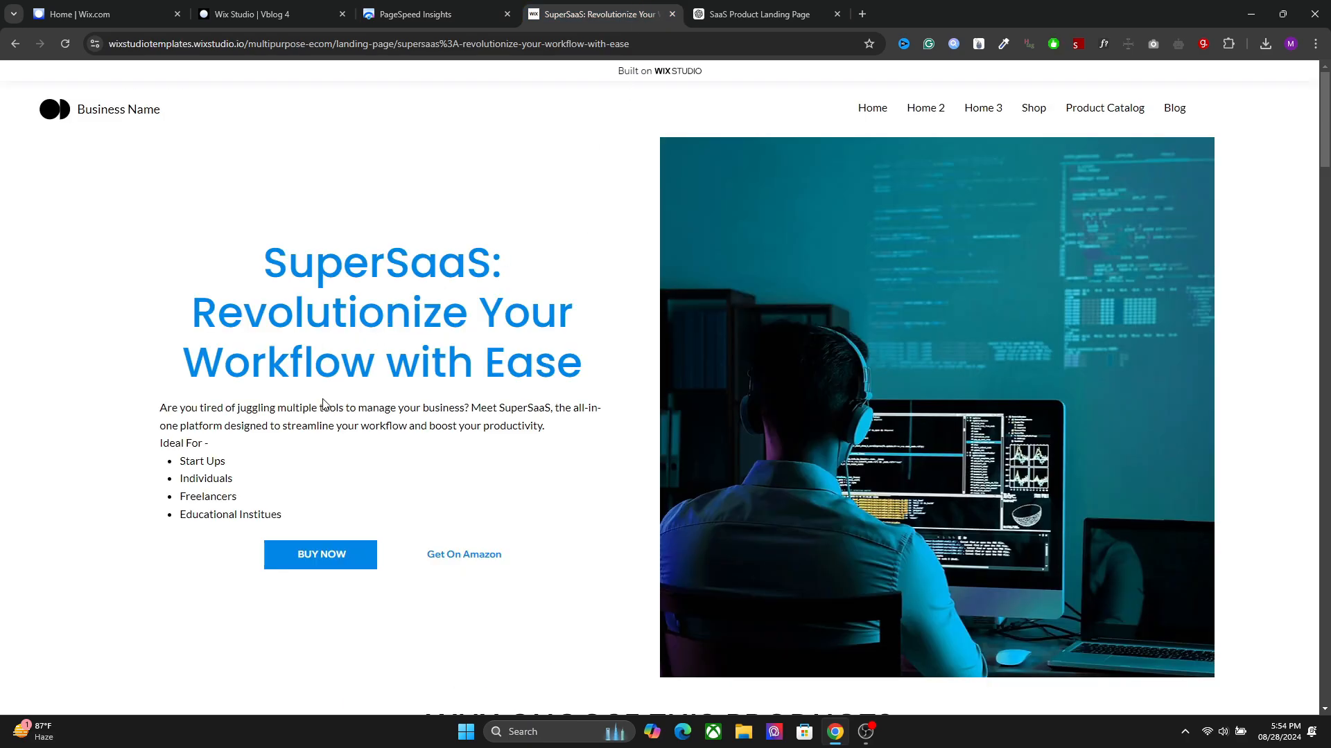
left_click_drag(160, 408, 300, 513)
left_click(336, 426)
left_click_drag(1326, 151, 1326, 173)
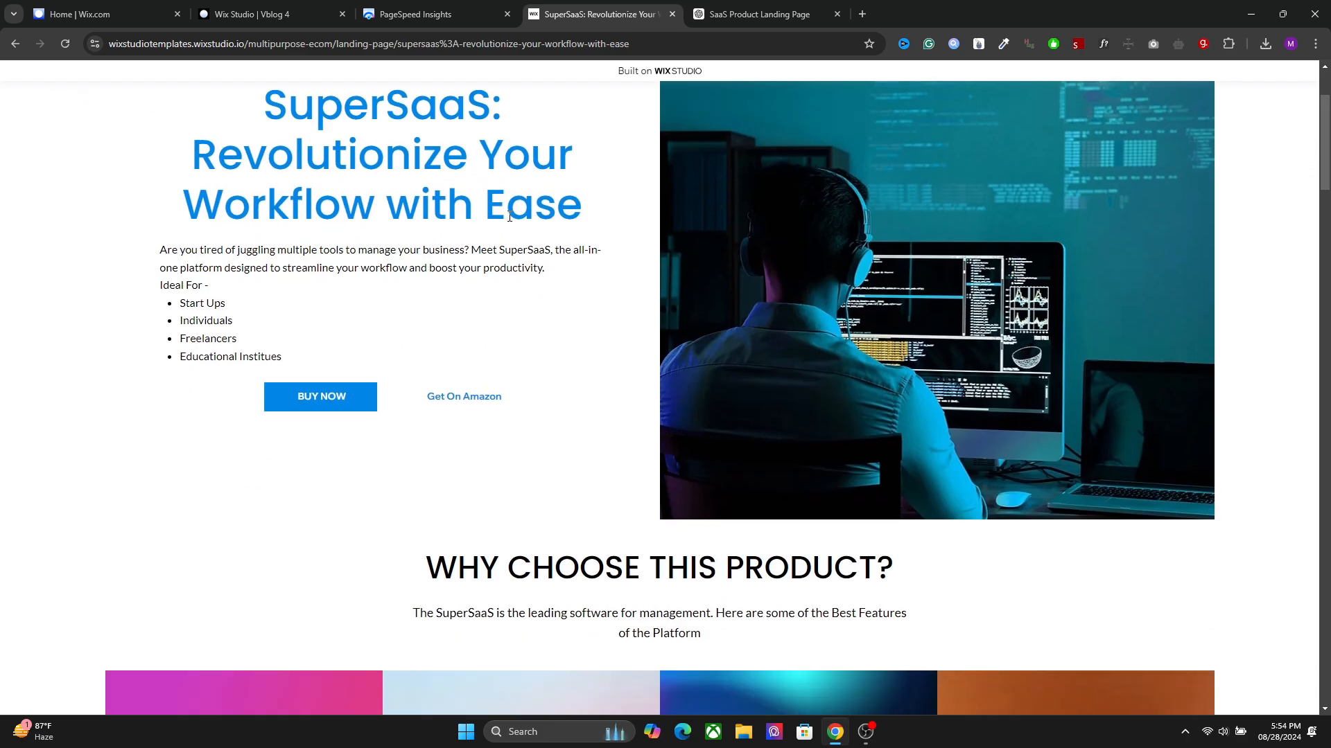
scroll(450, 264, "down", 3)
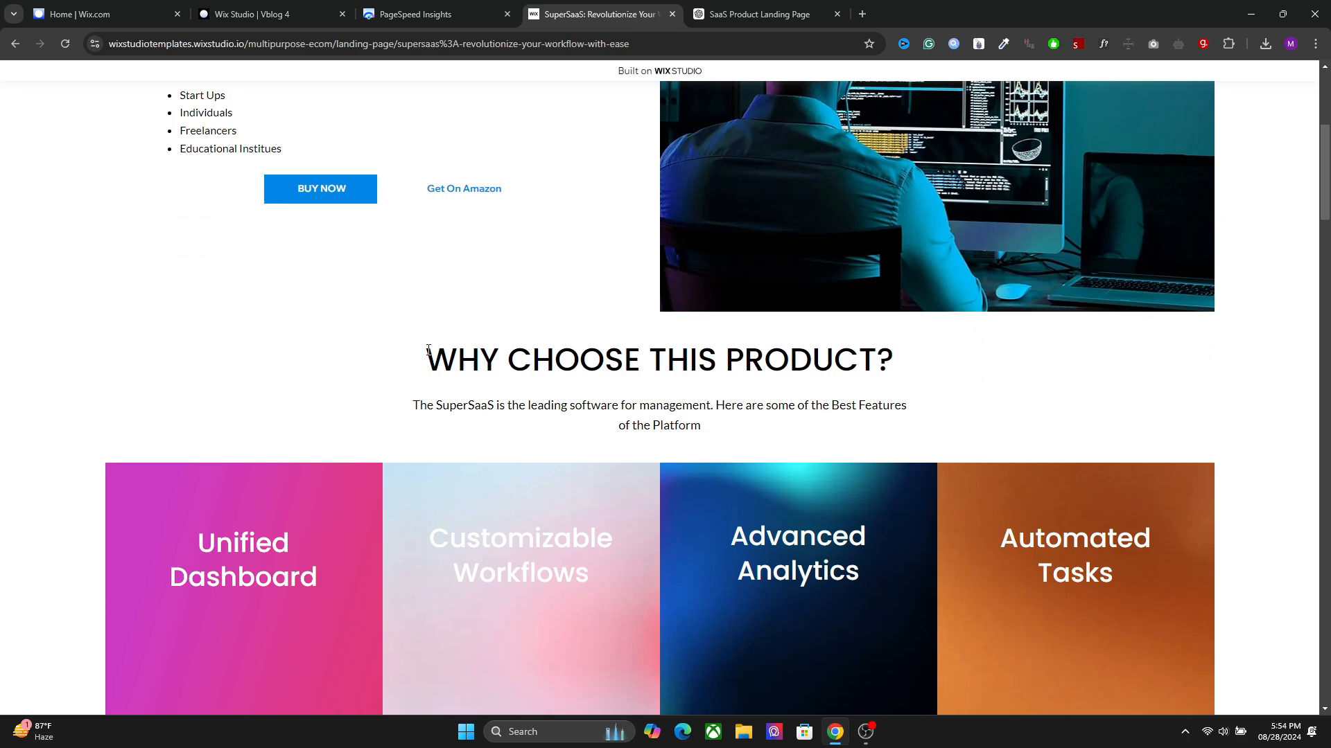
scroll(429, 350, "down", 2)
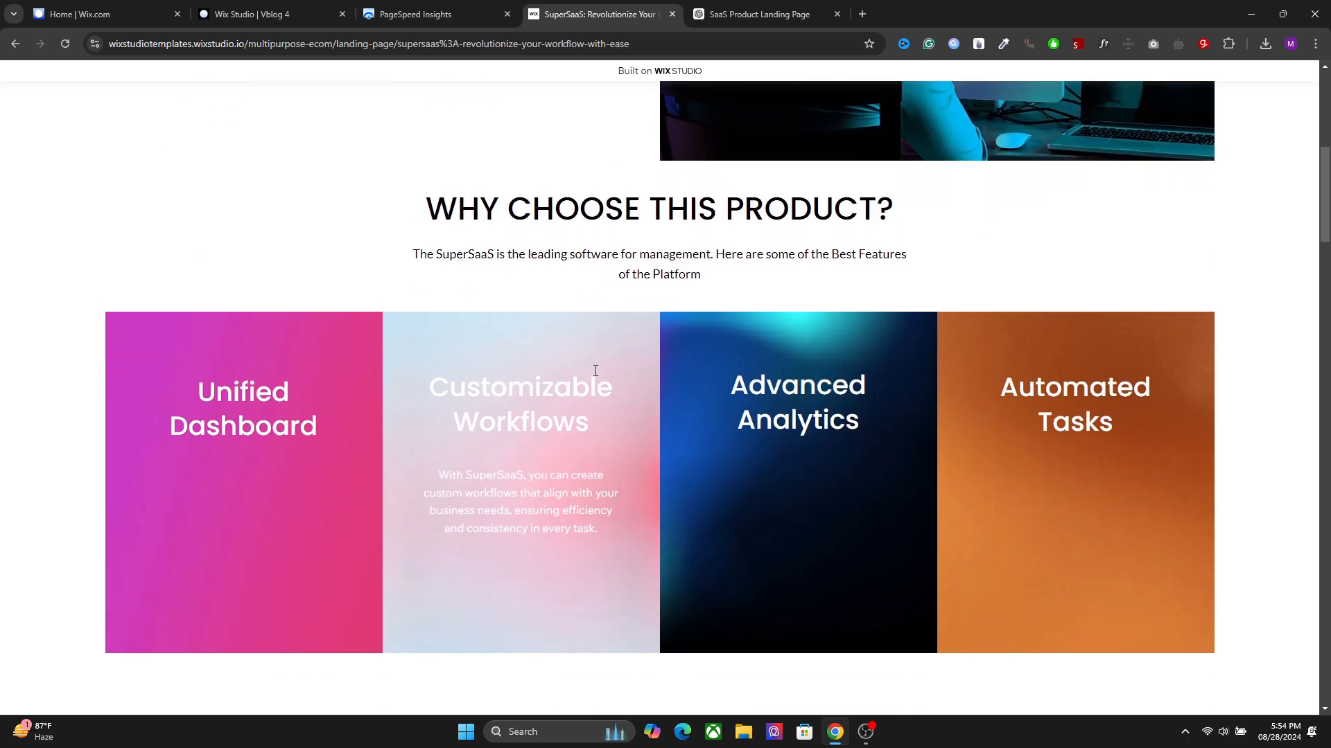
scroll(595, 371, "up", 1)
Step: Review the Key Features and Product Specifications sections, and go back to the start of the page
scroll(575, 377, "down", 6)
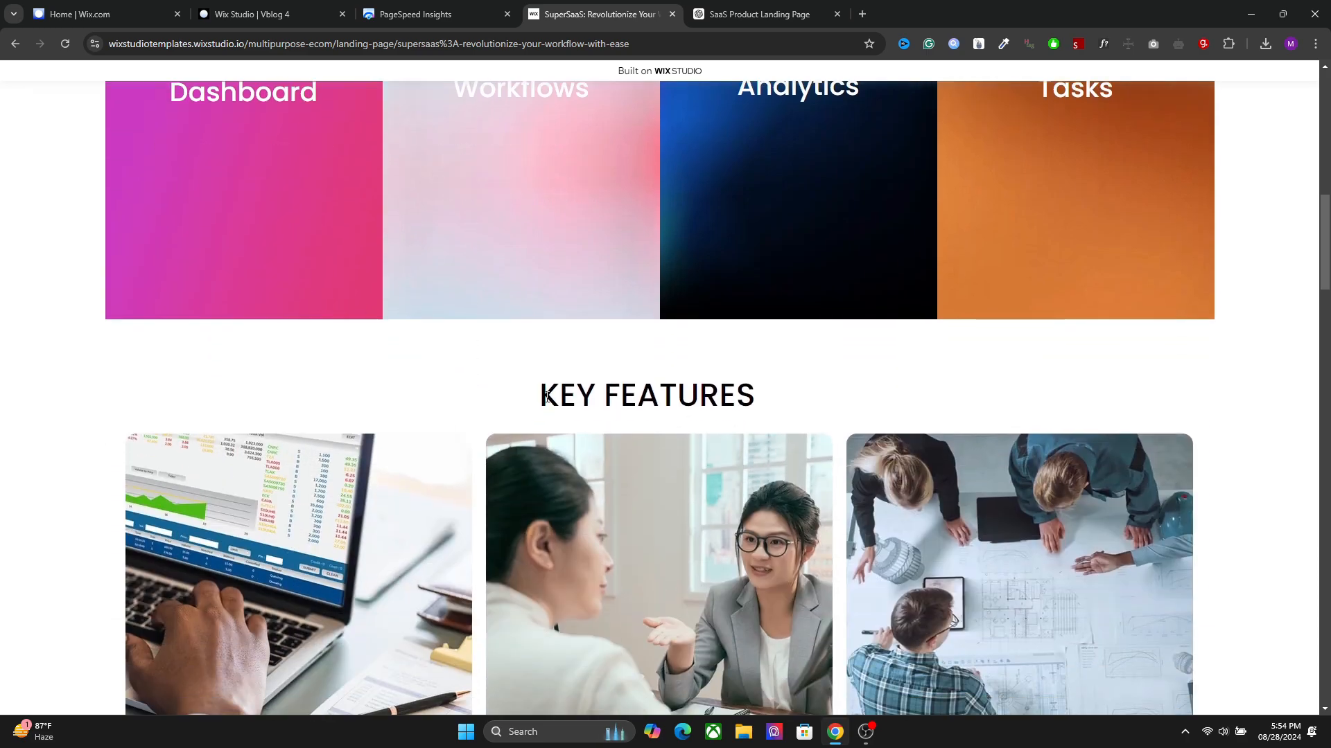
scroll(546, 397, "down", 9)
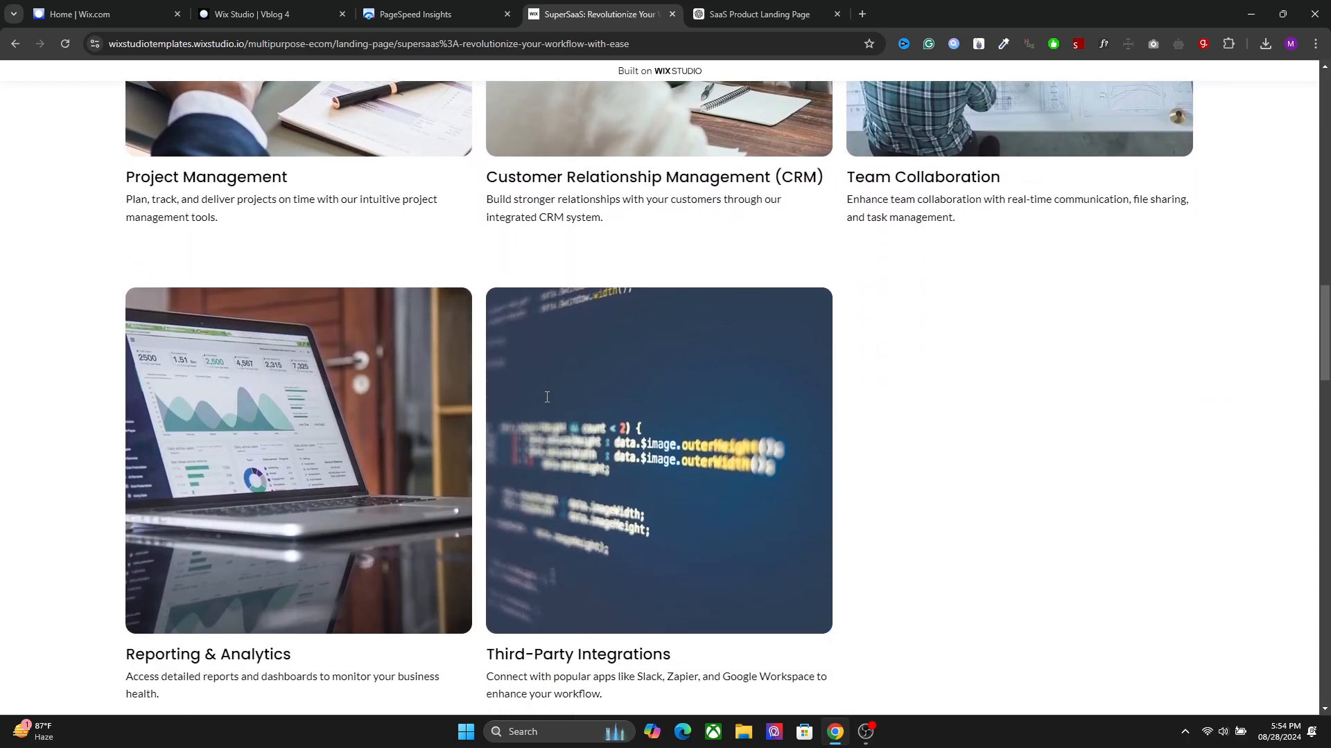
scroll(1325, 374, "down", 4)
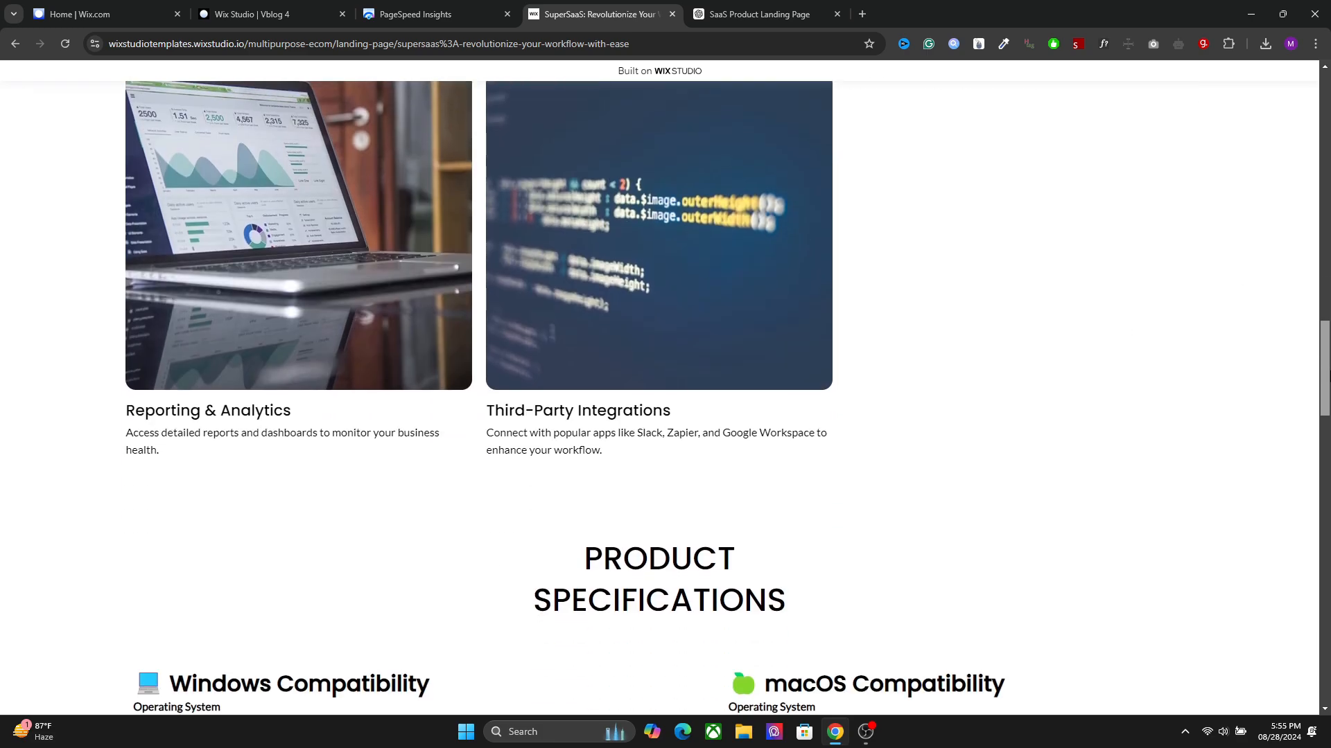
left_click_drag(1327, 374, 1326, 274)
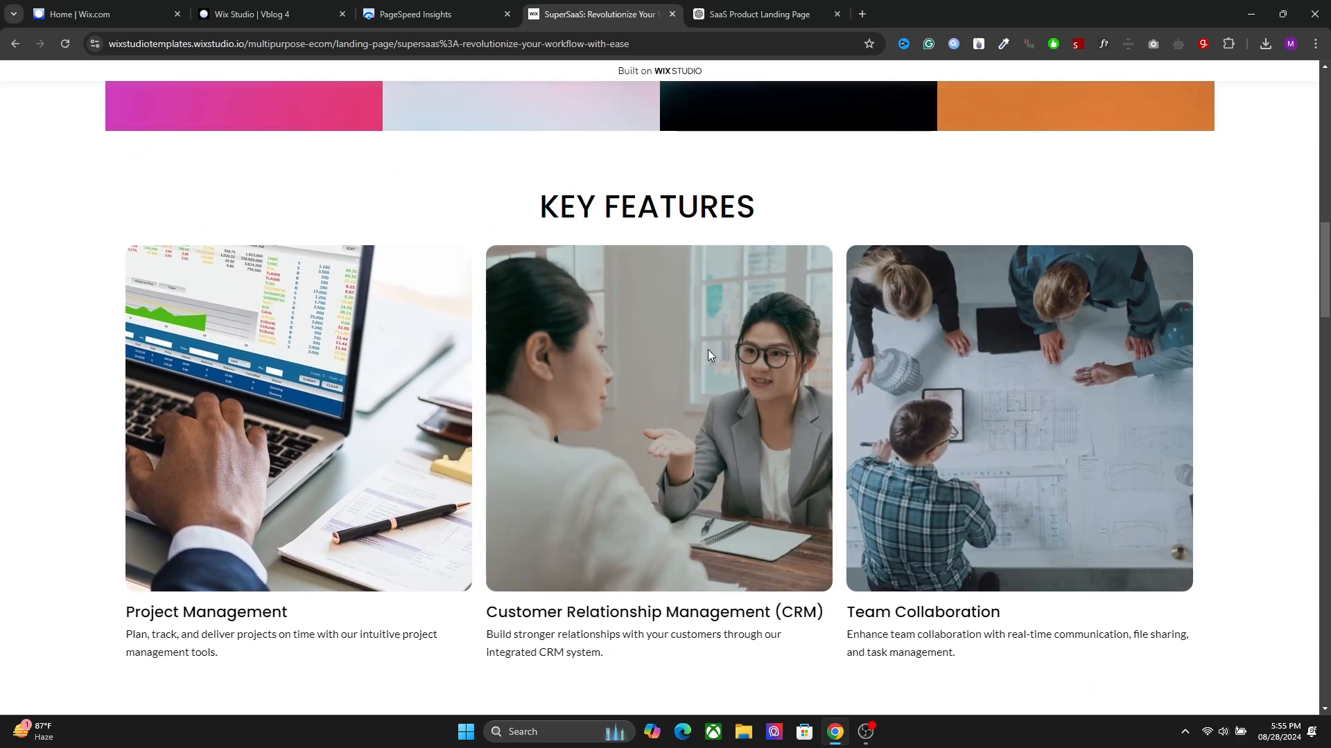
triple_click(657, 205)
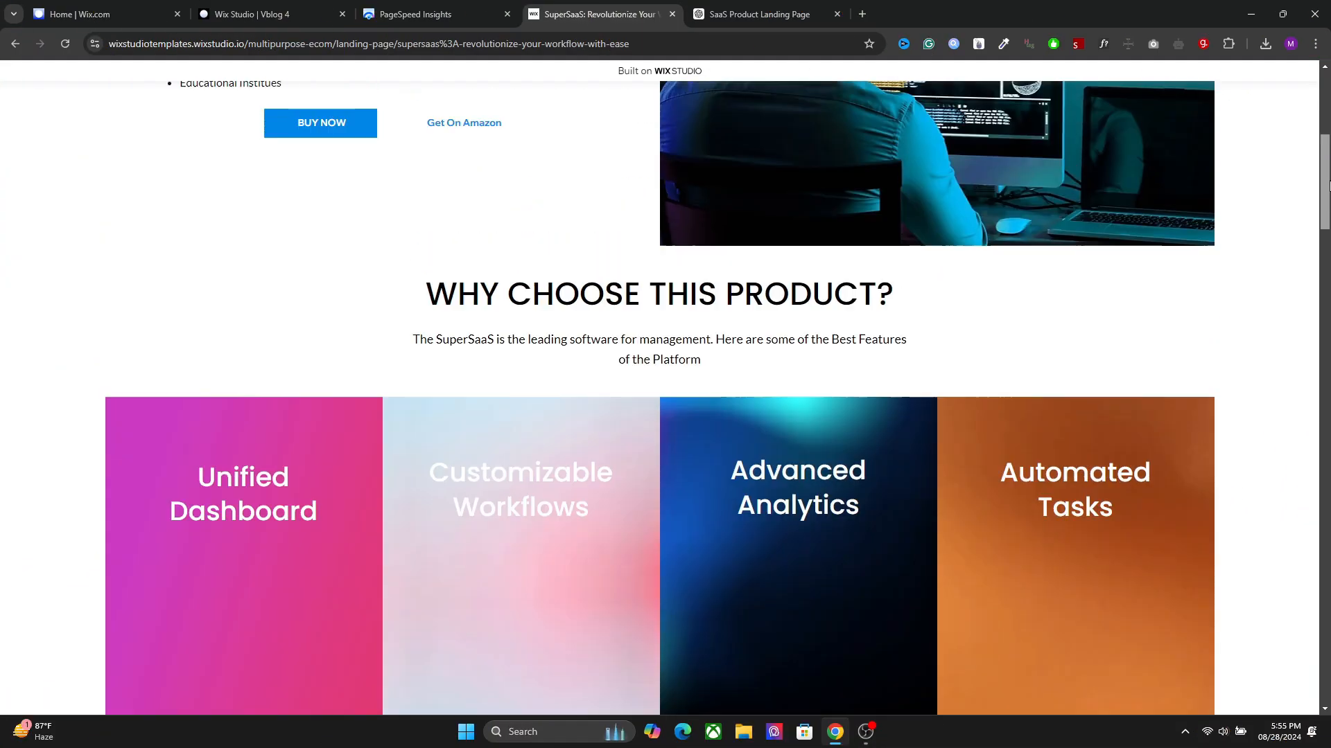
scroll(1326, 186, "up", 6)
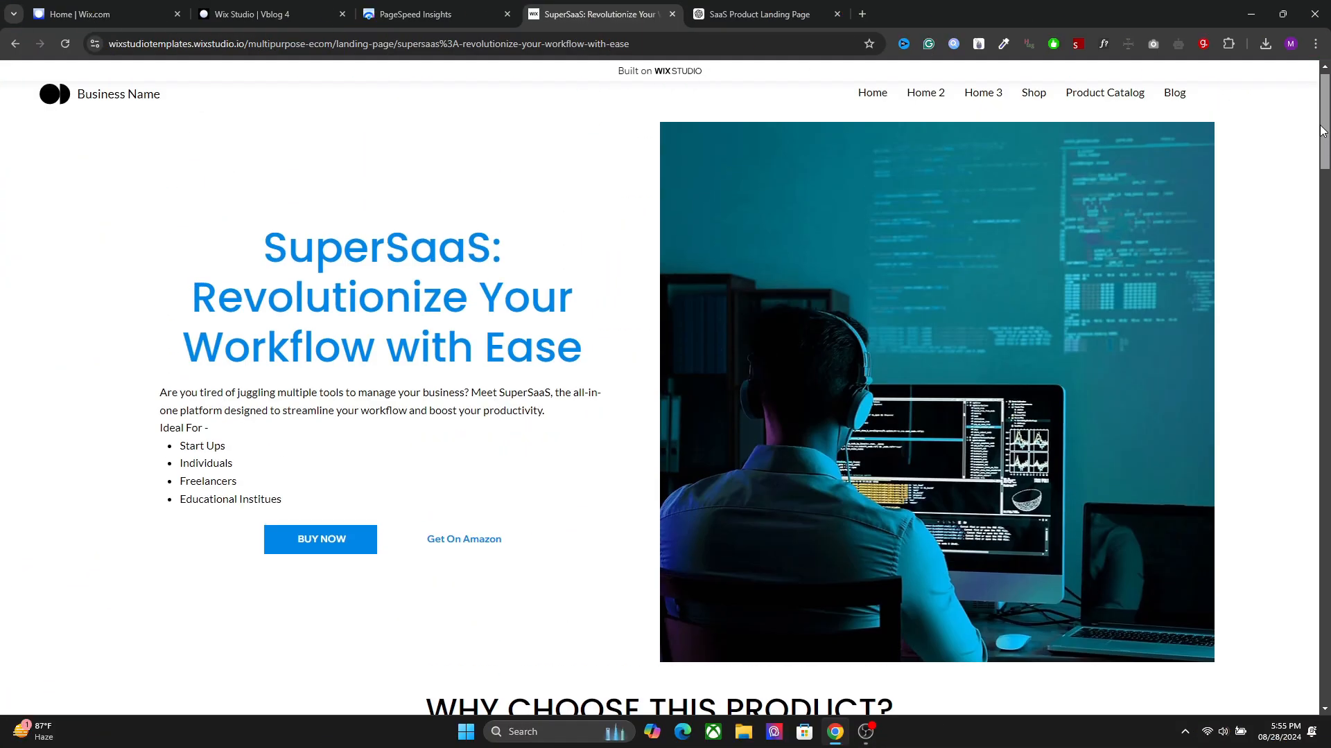
Step: Open the site's Home page and examine its Product Category filter, promotional banners, statistics and category tiles
left_click(873, 109)
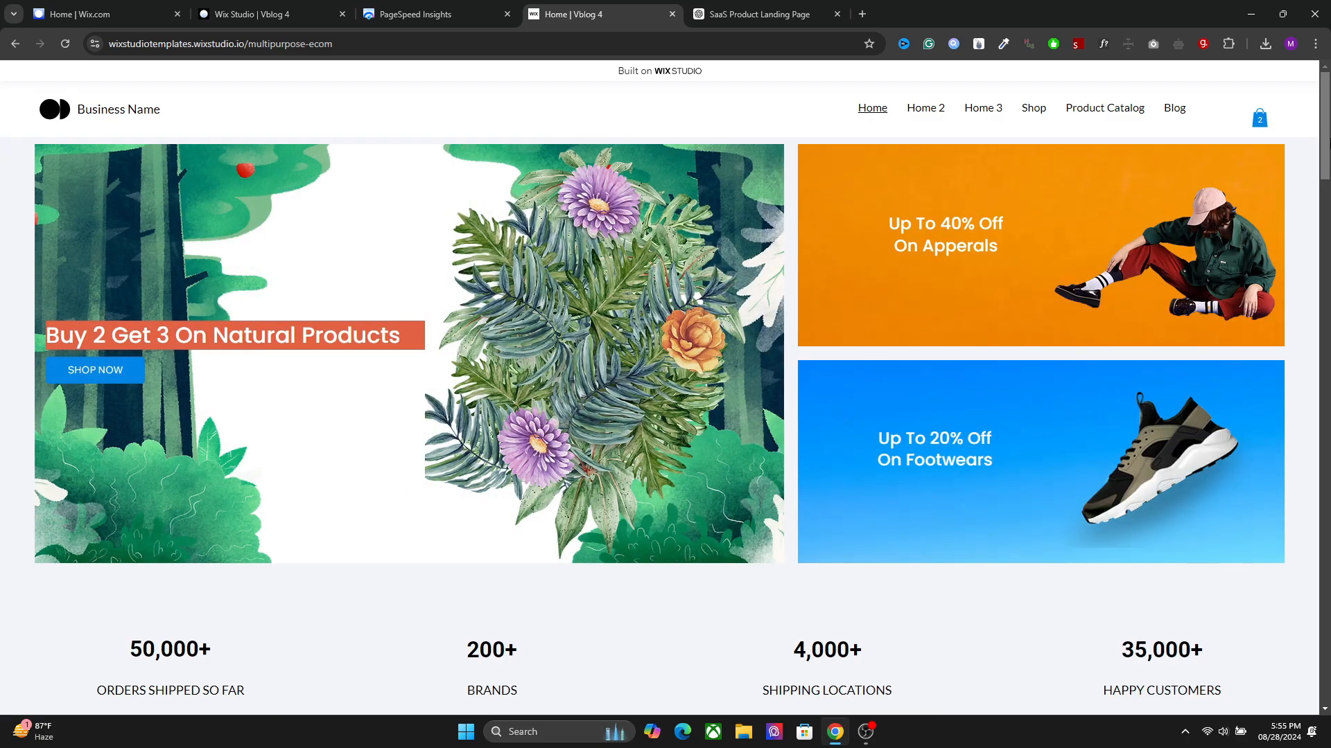
left_click_drag(1324, 151, 1325, 451)
left_click(1033, 221)
left_click(1015, 259)
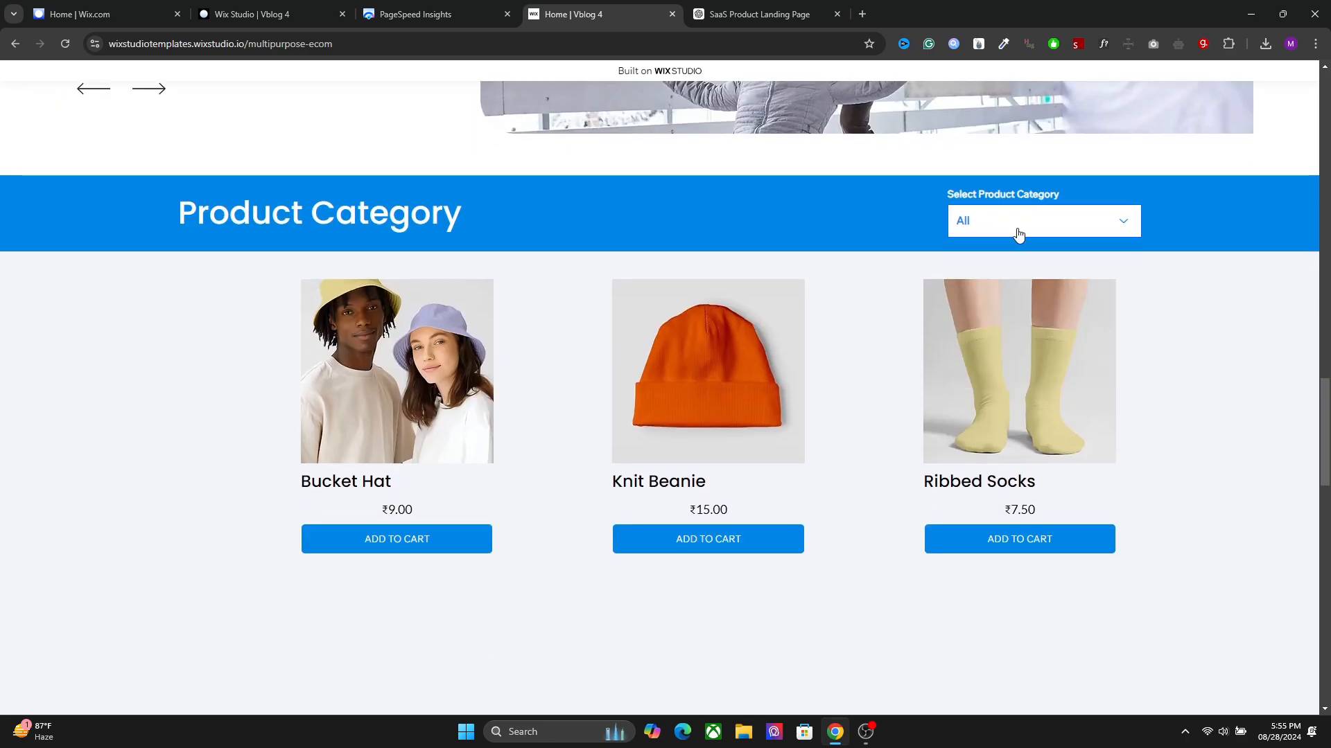
left_click_drag(1324, 404, 1322, 94)
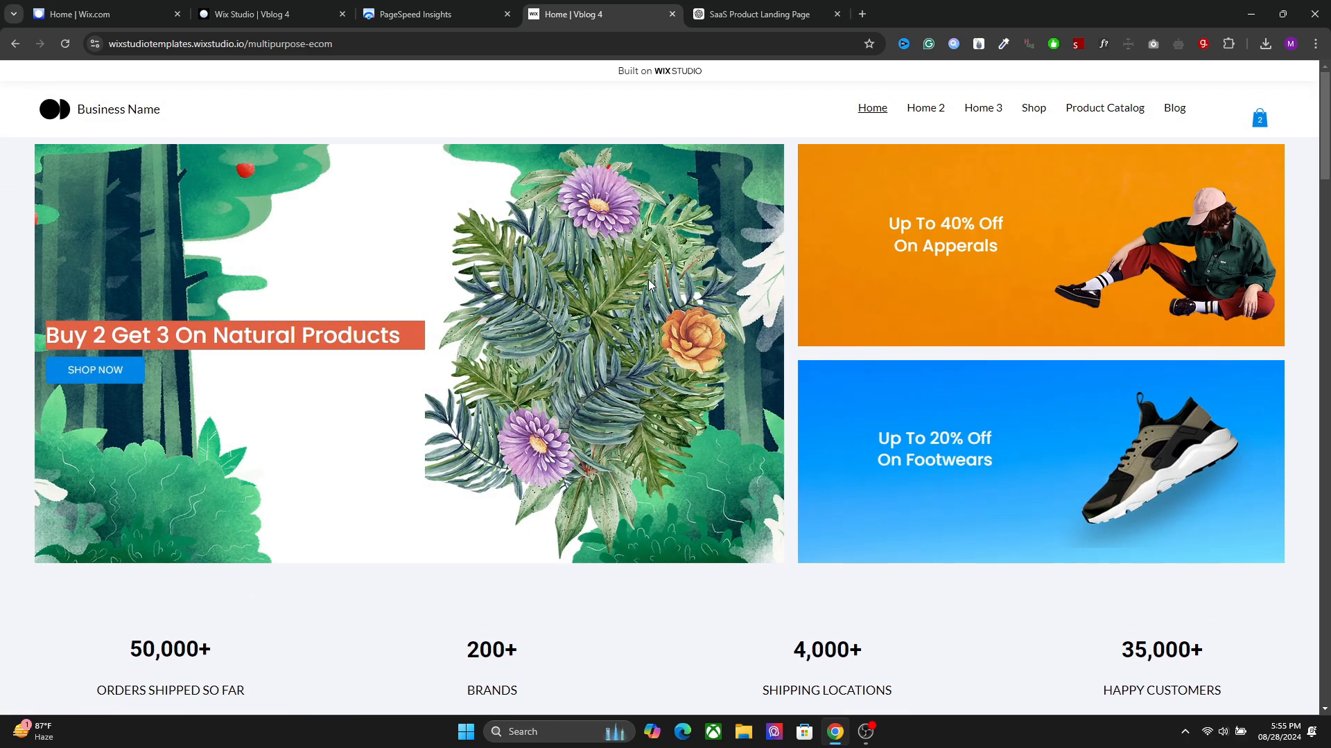
scroll(506, 301, "down", 2)
scroll(508, 308, "up", 1)
scroll(508, 308, "down", 10)
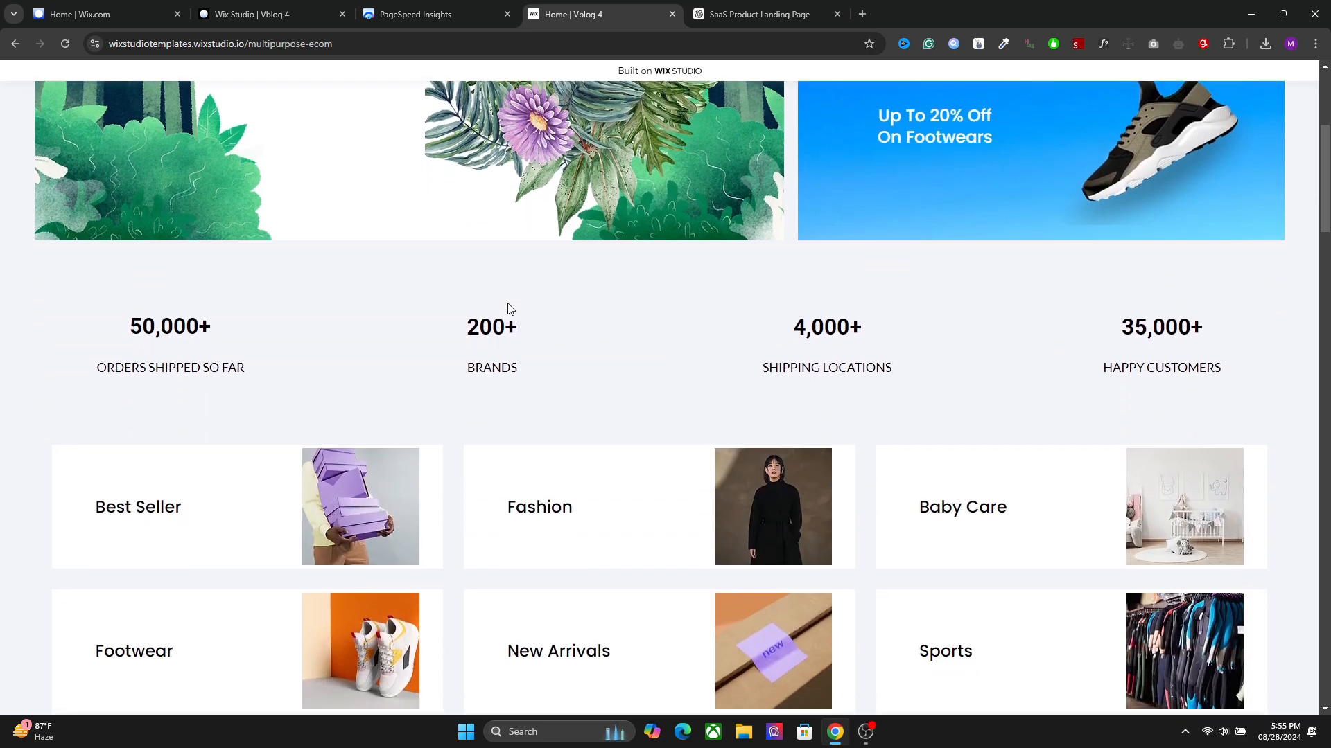
scroll(856, 143, "up", 12)
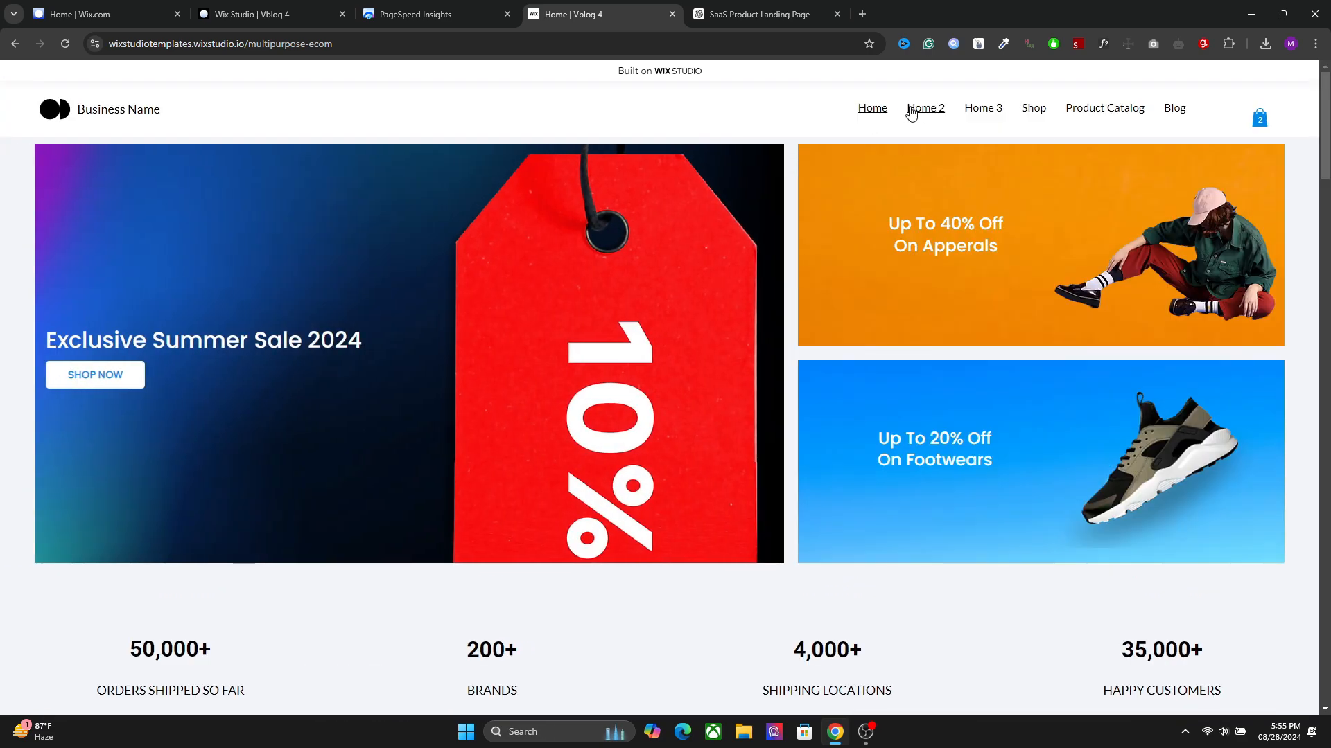
Step: Open the Home 2 page and examine its category list, sale banners, service highlights, Our Product Categories and Best sellers sections
left_click(910, 115)
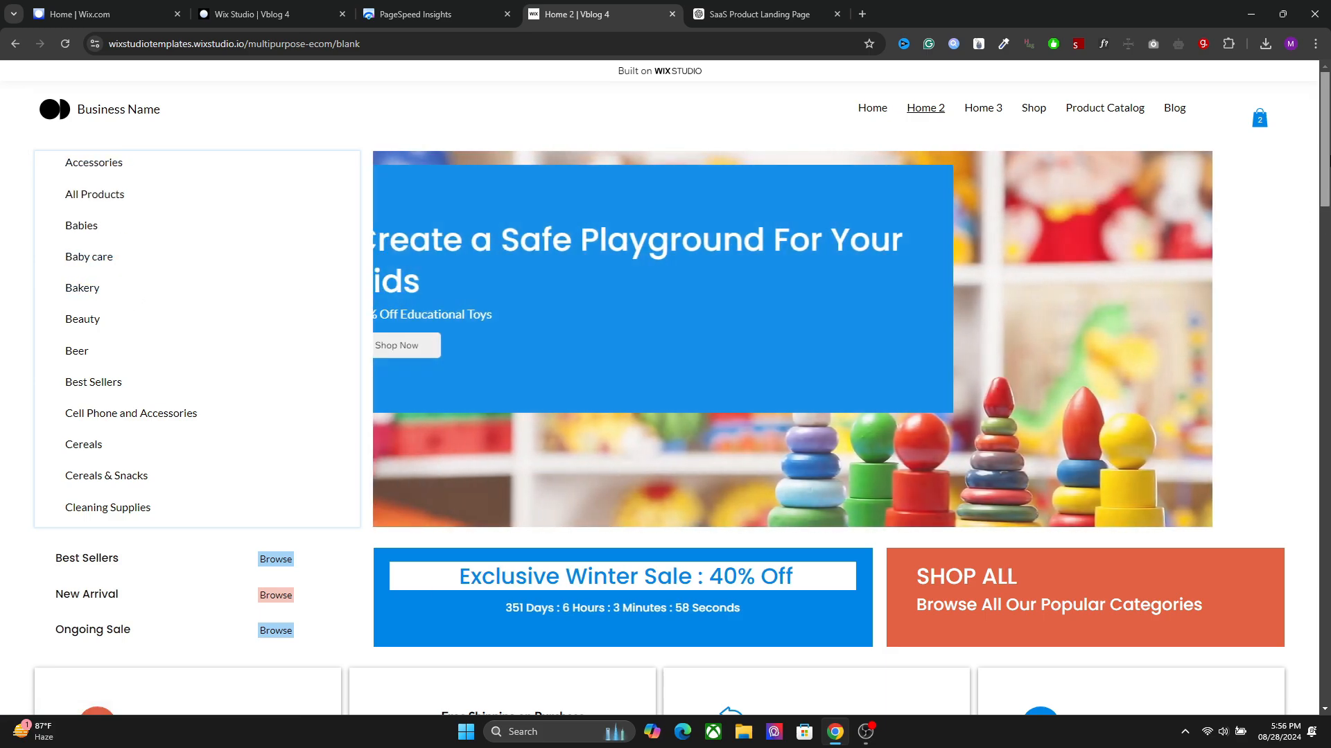
mouse_move(1328, 164)
left_mouse_down()
mouse_move(1328, 187)
mouse_move(1329, 175)
left_mouse_up()
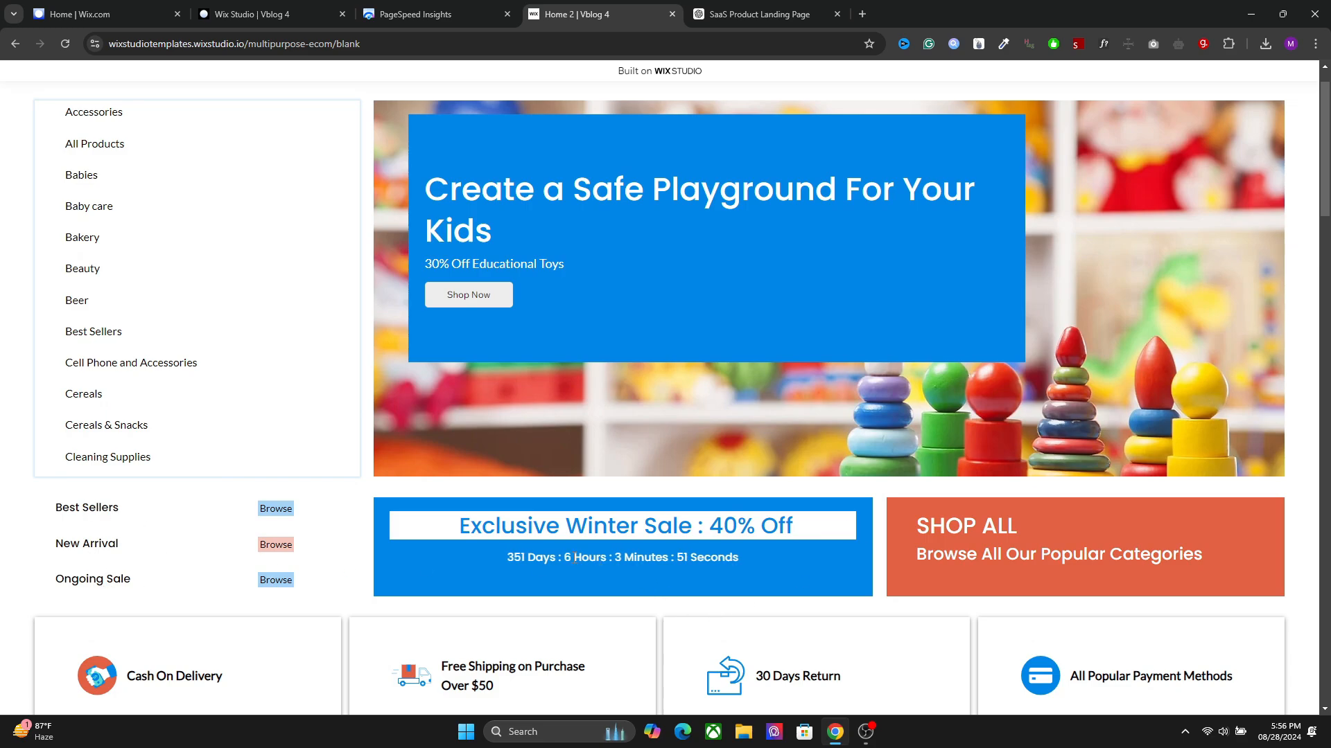
scroll(546, 559, "down", 7)
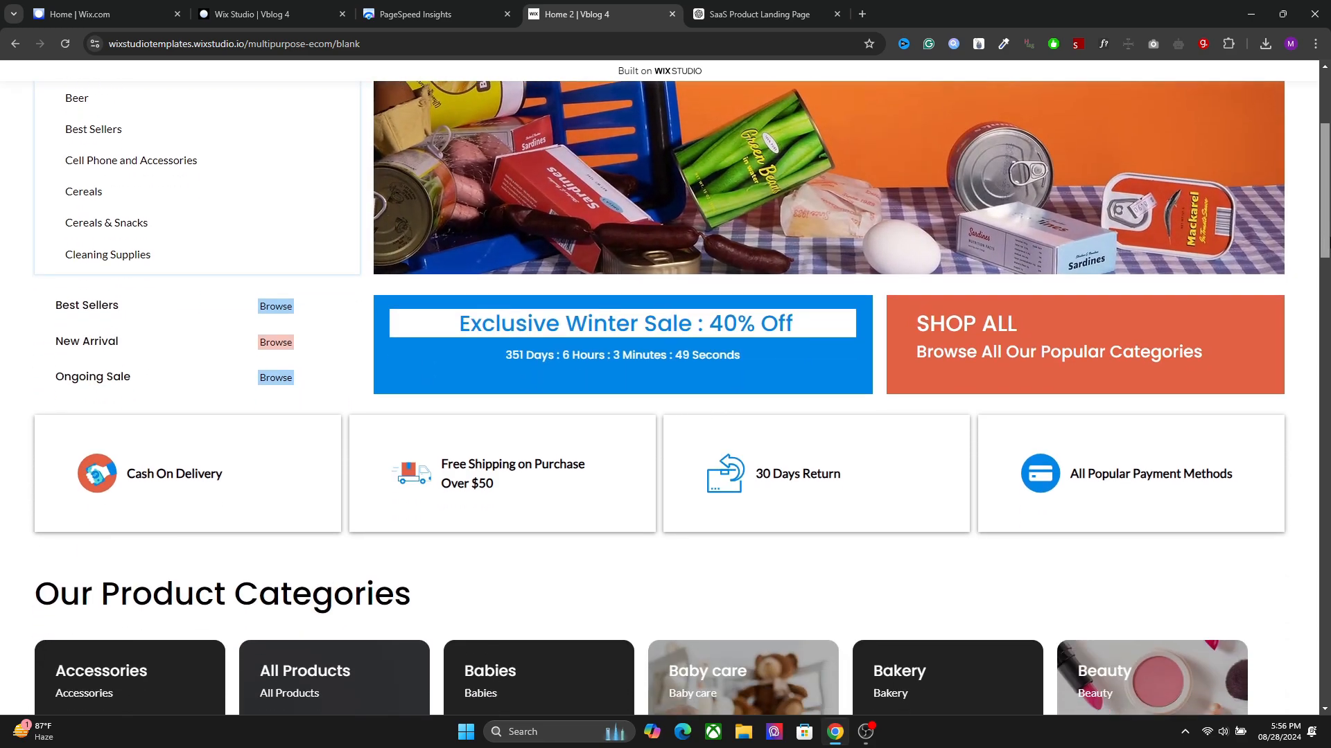
scroll(1325, 275, "down", 5)
scroll(1326, 275, "up", 2)
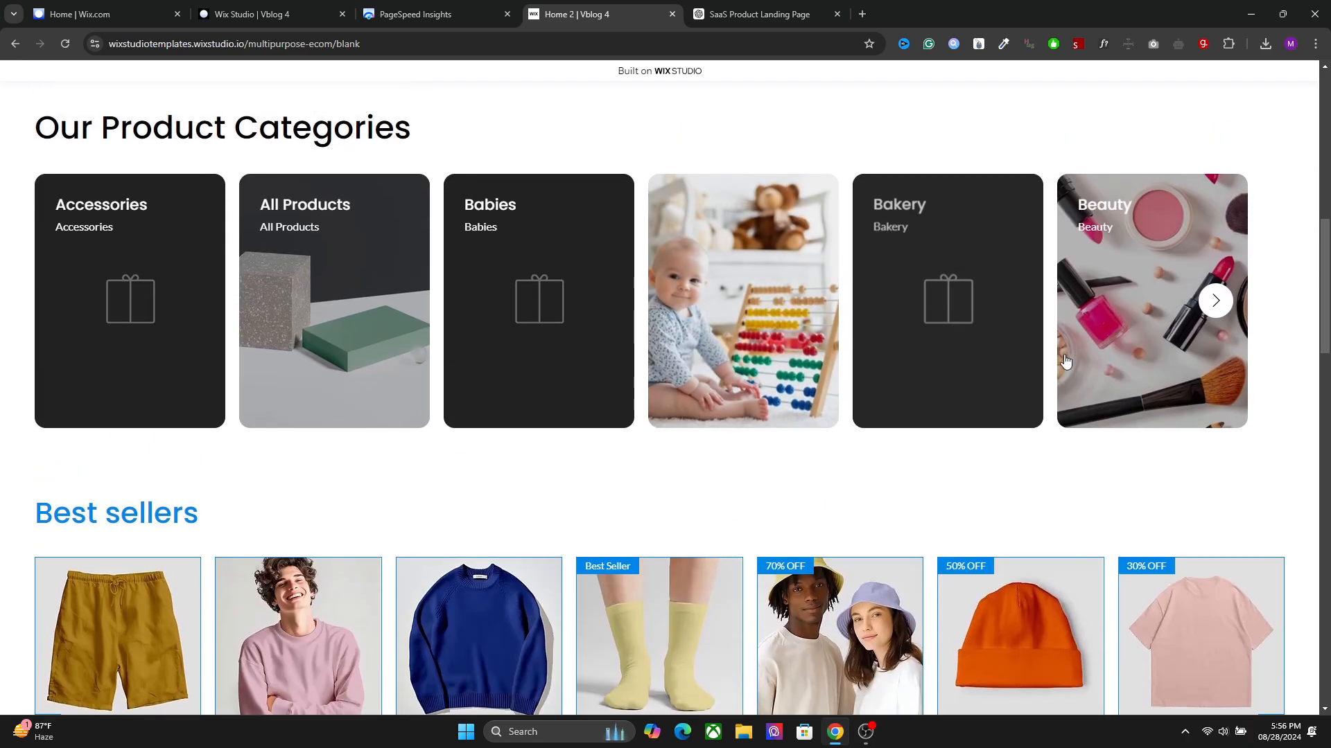
left_click_drag(1327, 276, 1266, 139)
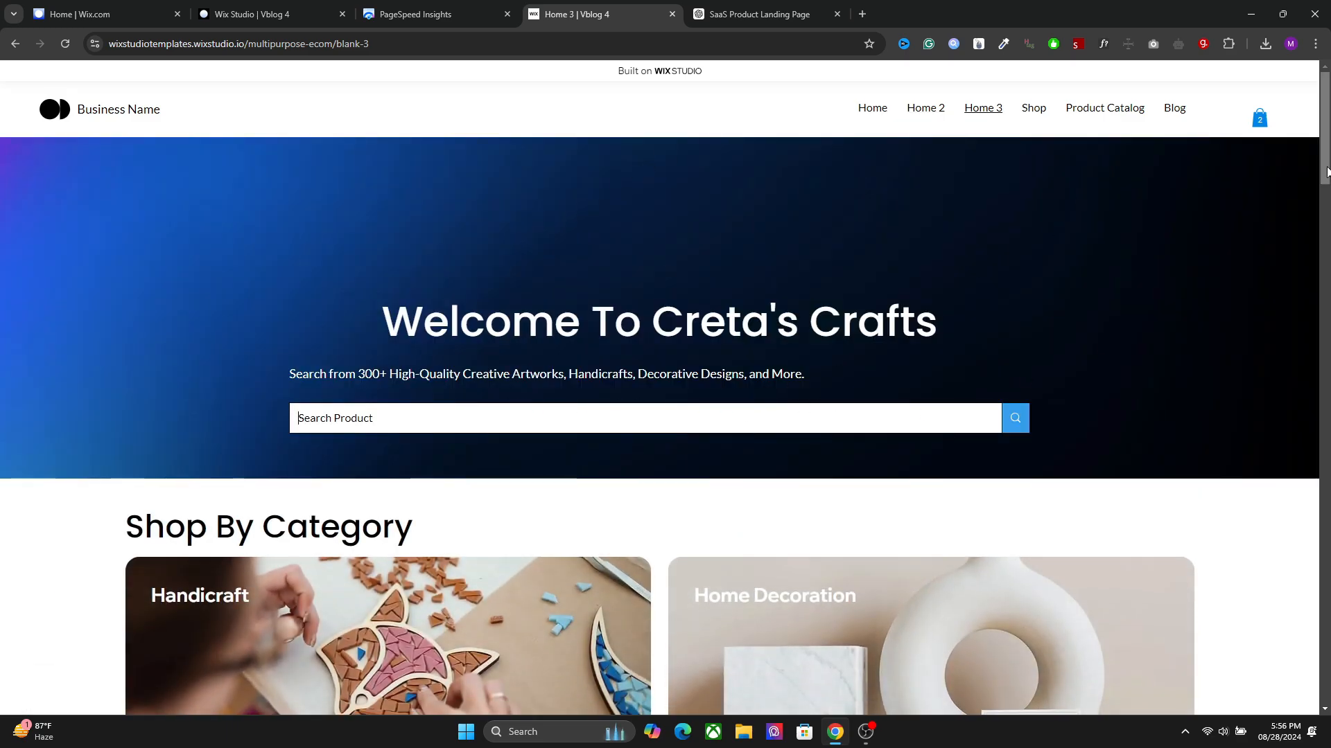
Step: Look over the Home 3 page's search banner and Shop By Category section, and open the Product Catalog page
left_click_drag(1325, 140, 1327, 94)
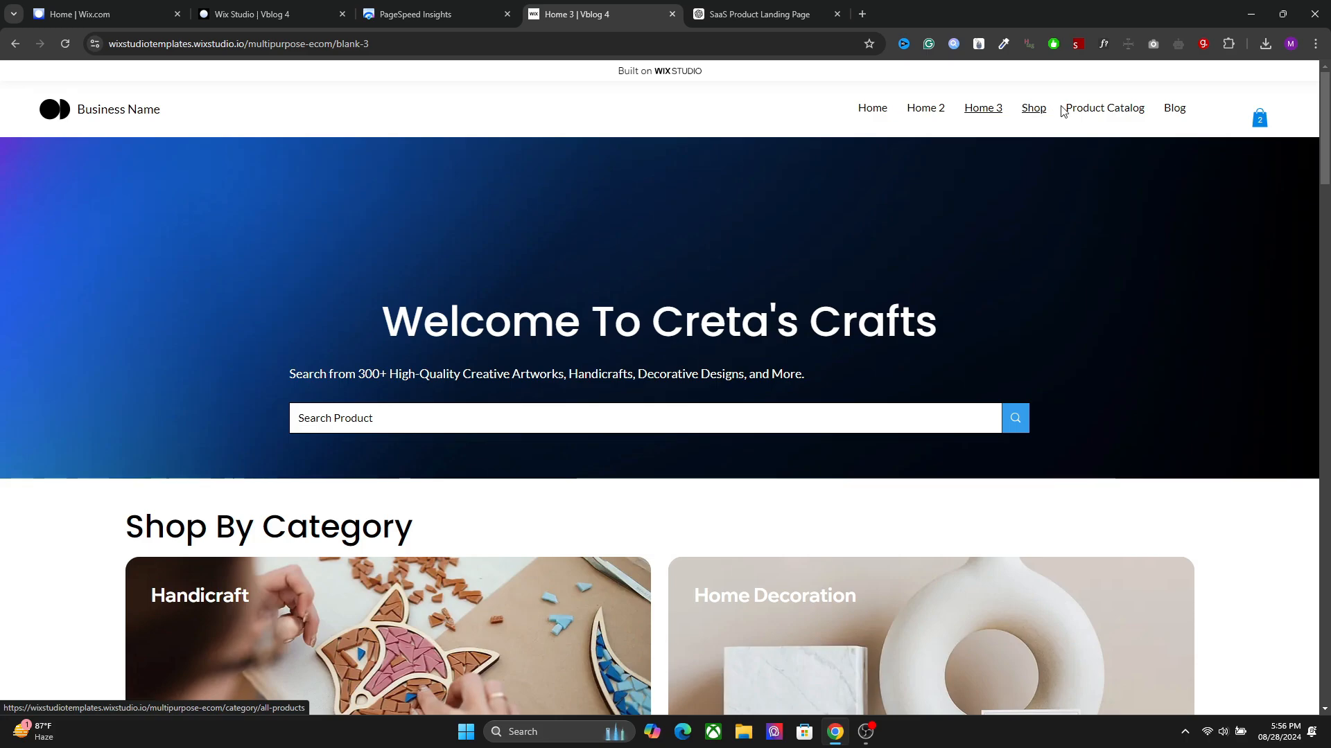
left_click(1084, 111)
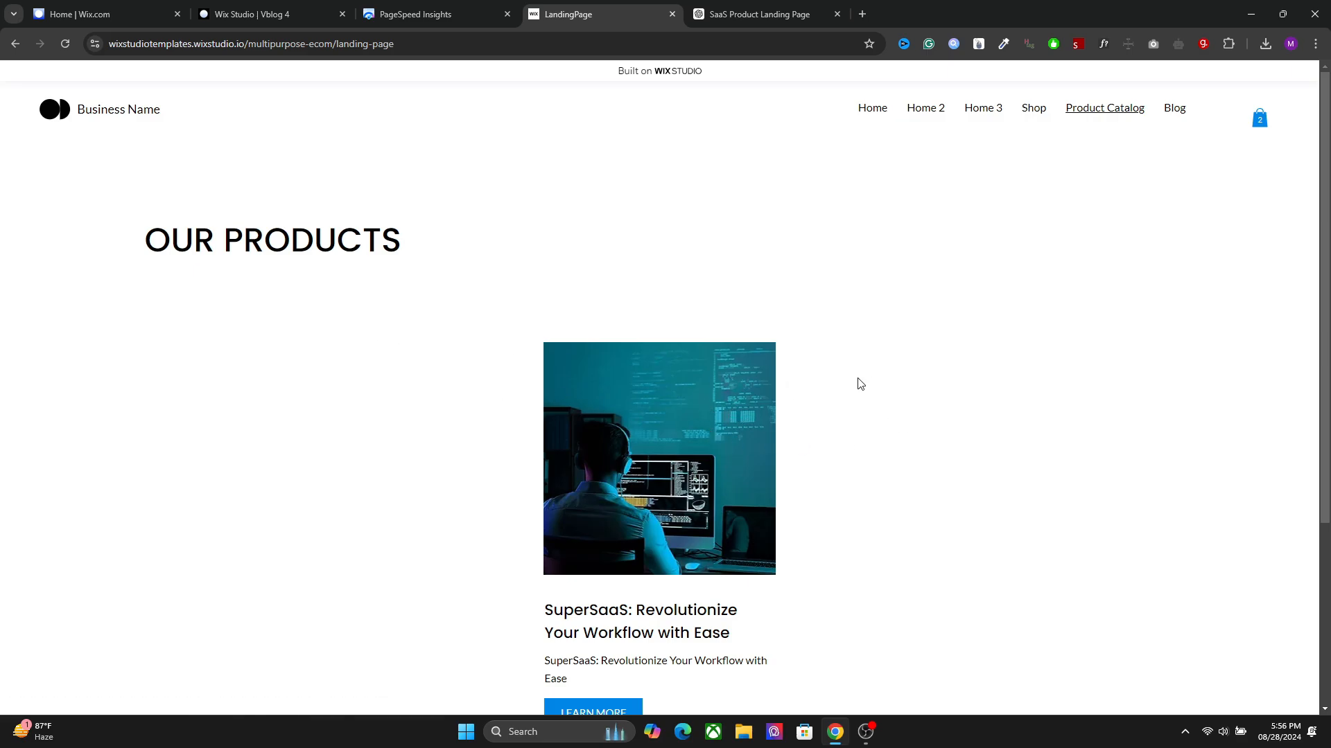
Step: In the Wix dashboard's CMS, add a new item to the Landing Page collection and open it for editing
left_click(111, 14)
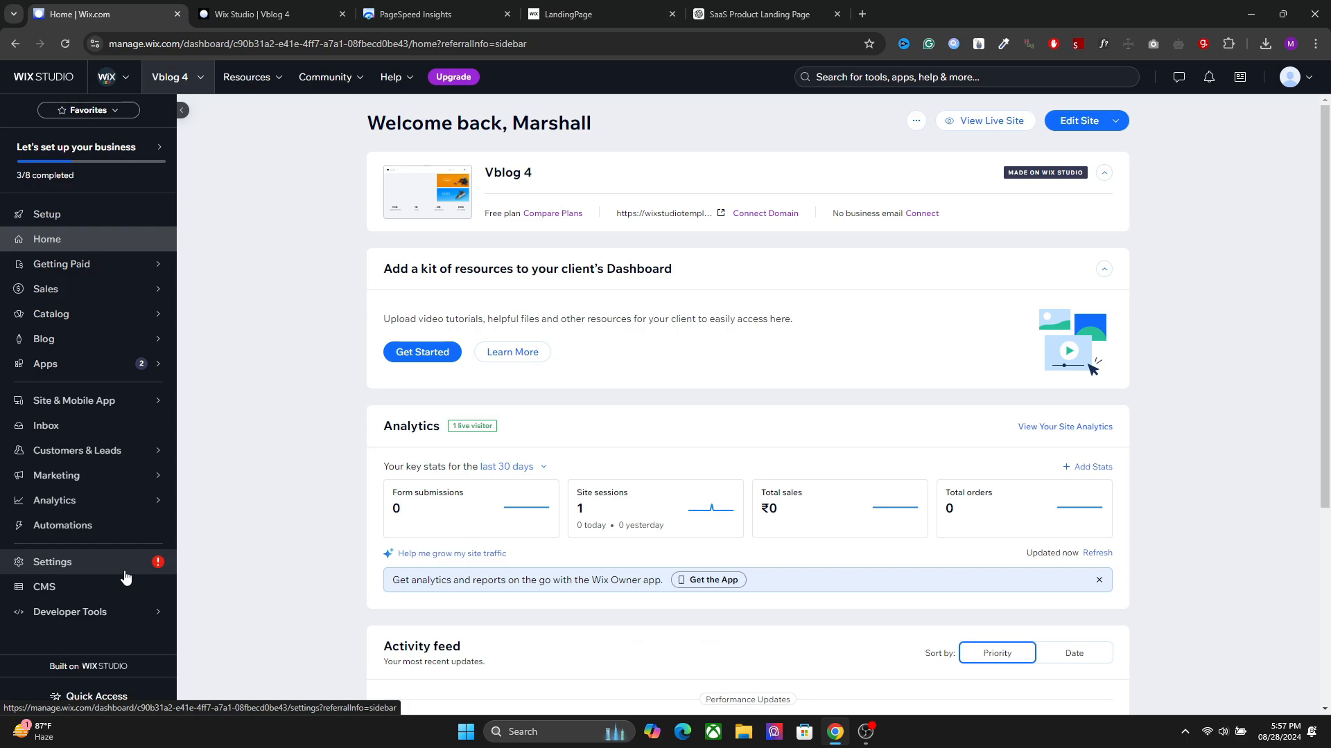
left_click(97, 587)
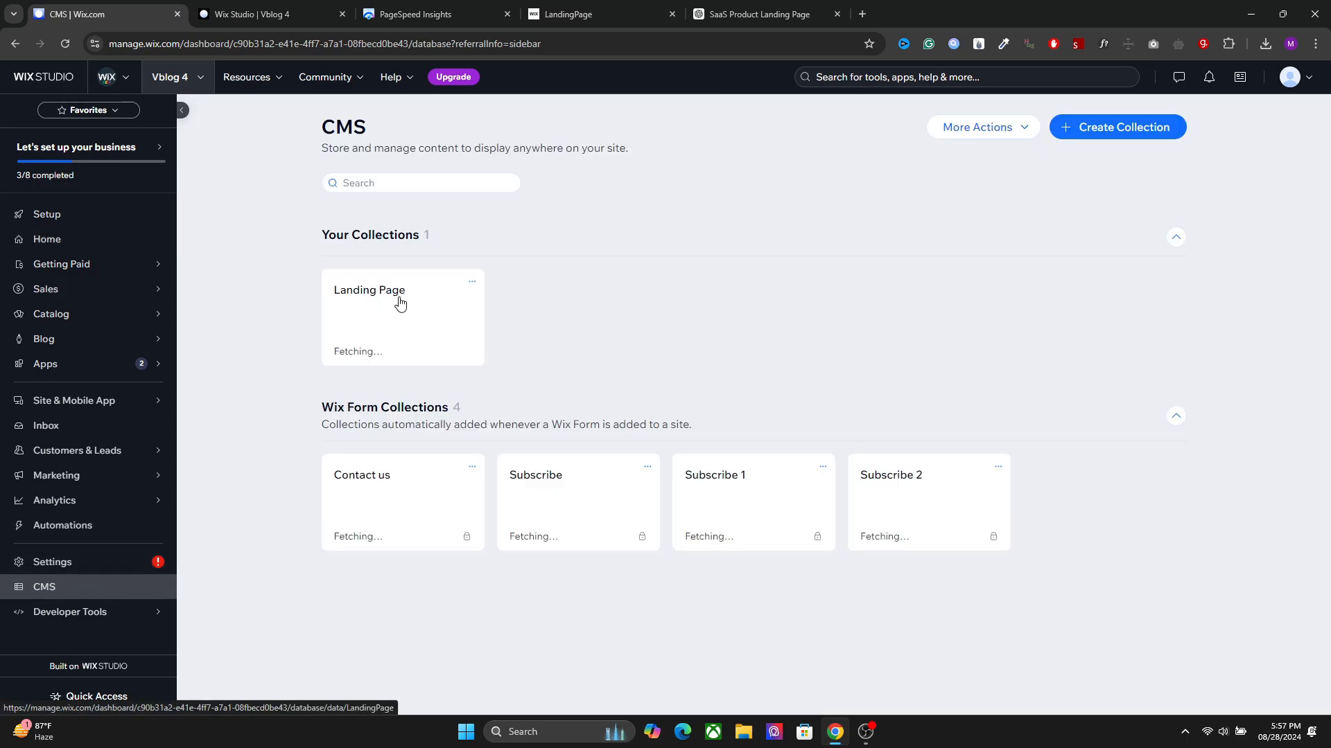
left_click(400, 303)
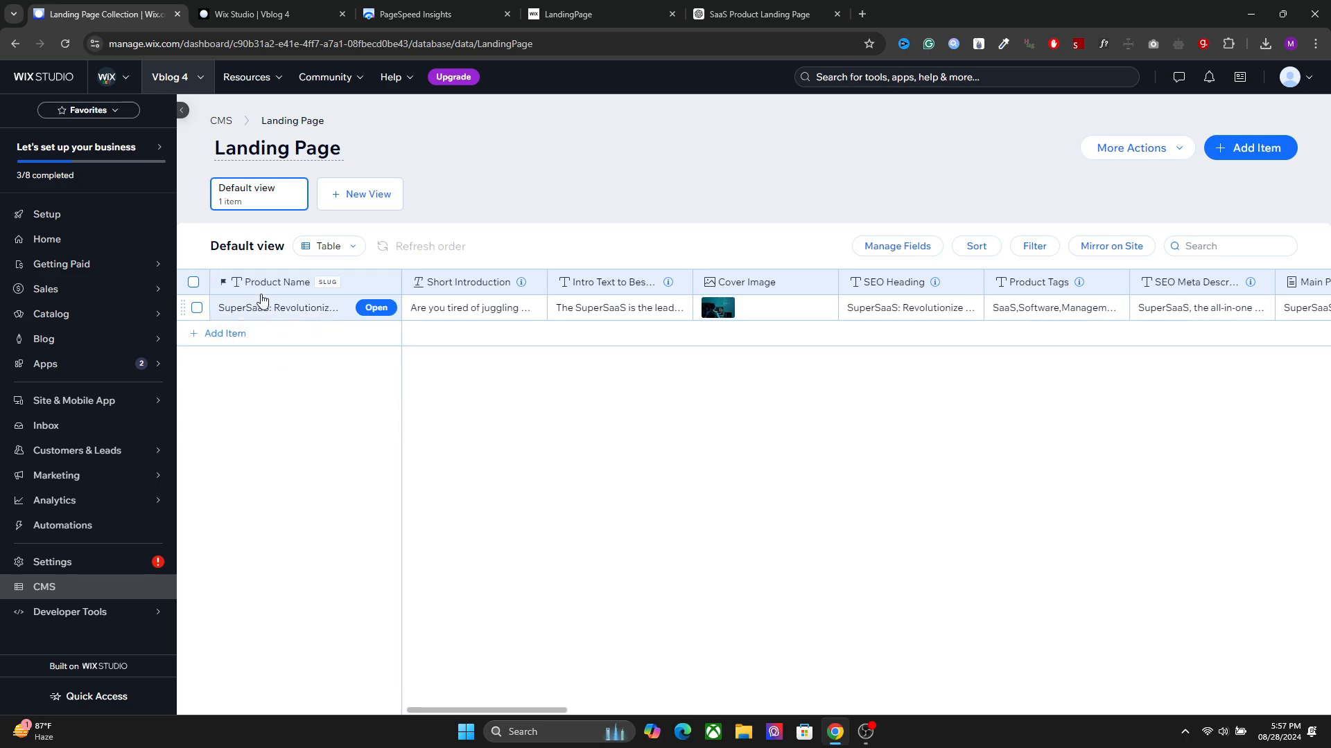
left_click(240, 335)
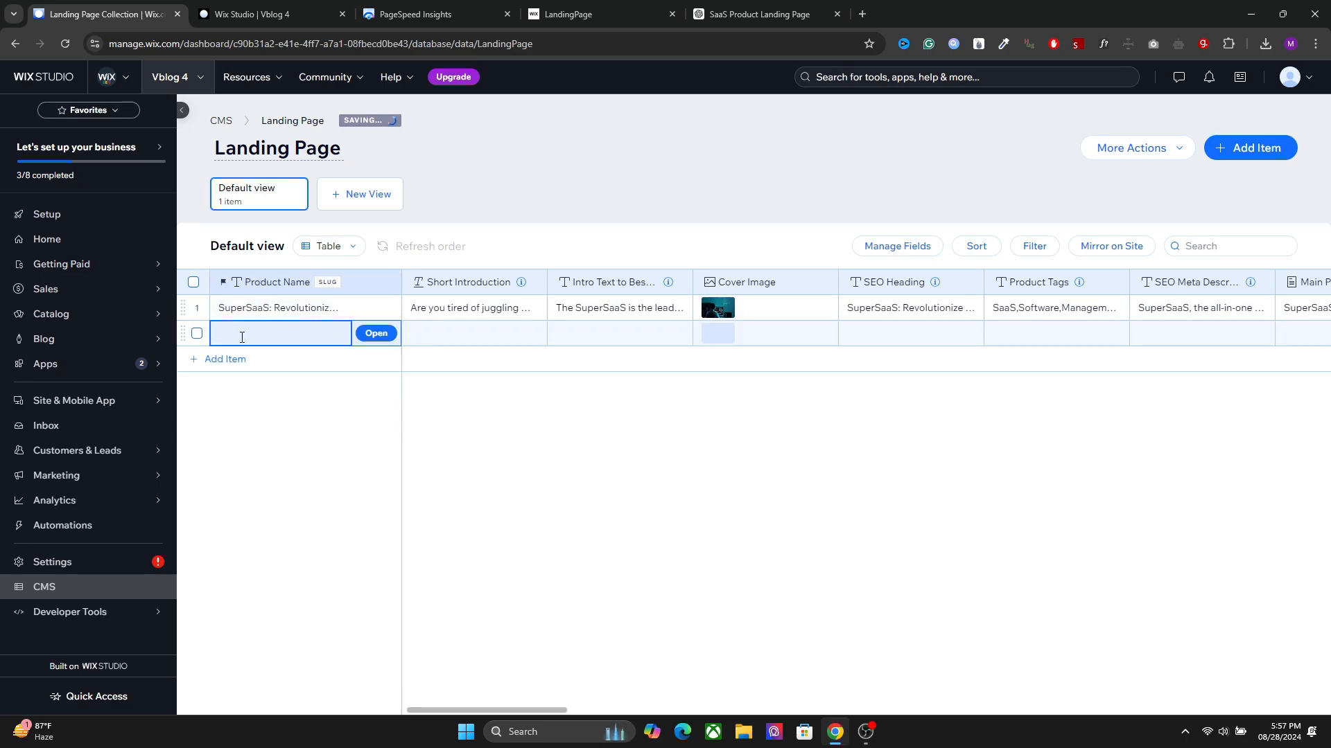
left_click(376, 333)
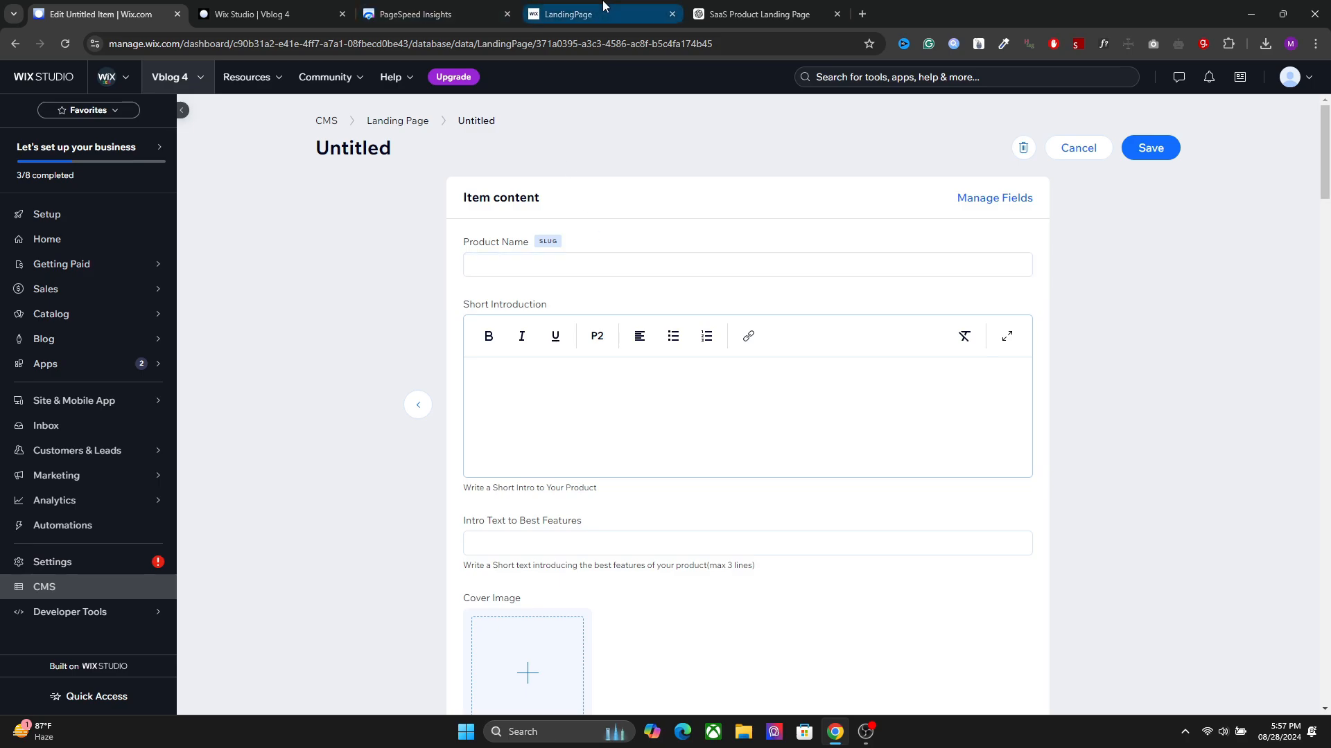
Step: Copy the heading "The Ultimate Ergonomic Office Chair: Comfort Meets Functionality" from the ChatGPT landing page text into the new item's Product Name
left_click_drag(725, 6, 231, 12)
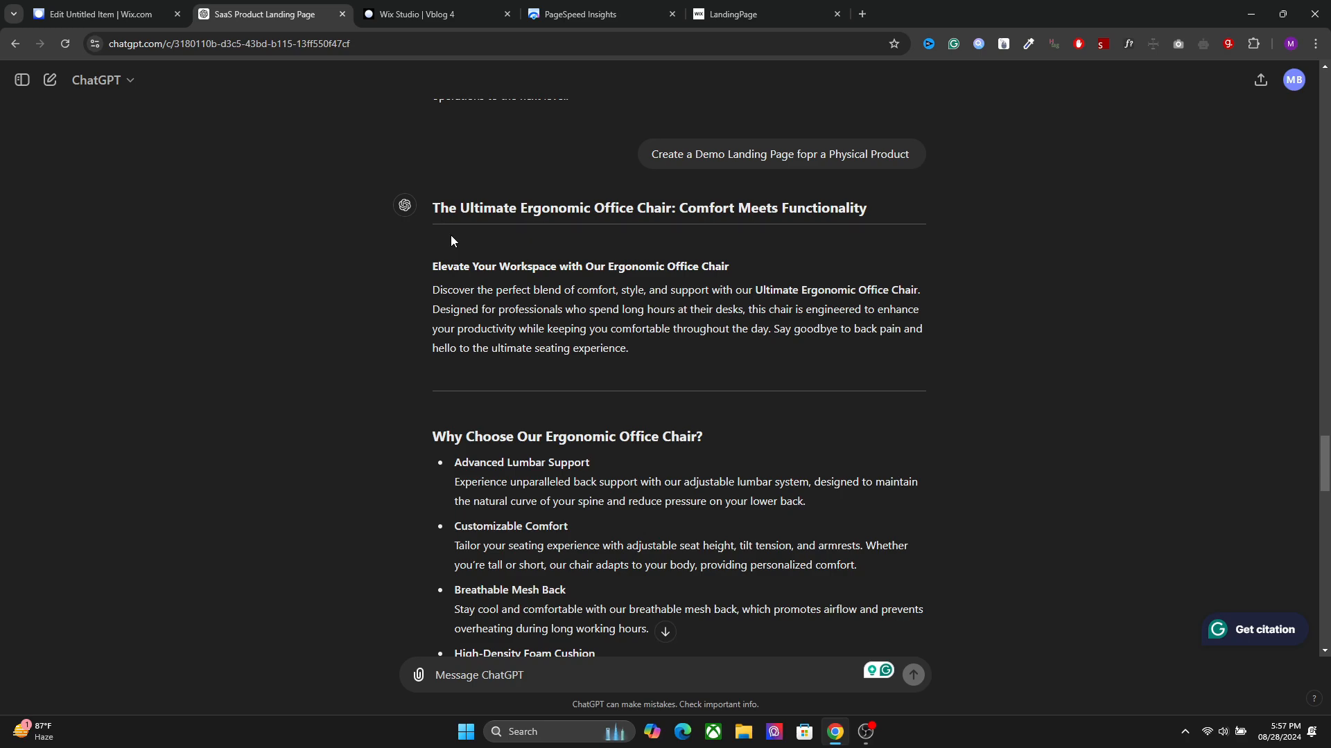
triple_click(458, 215)
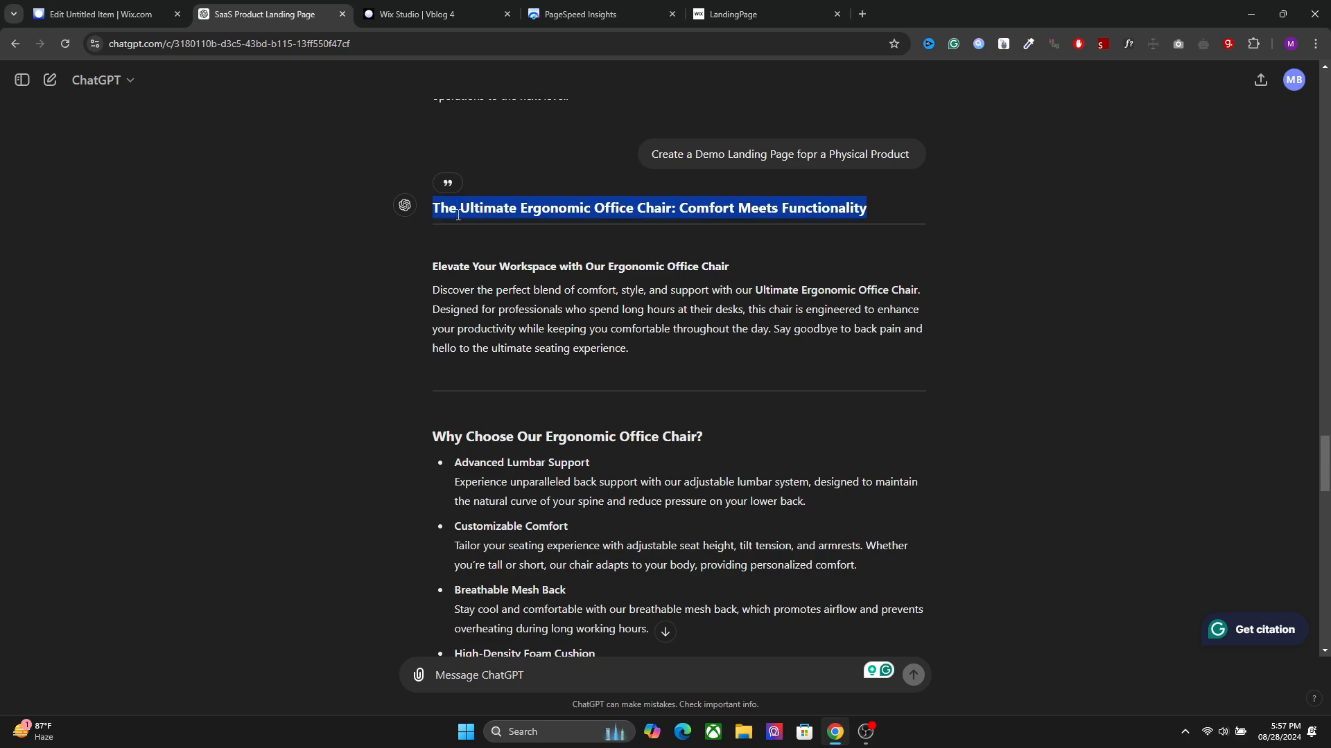
right_click(499, 216)
left_click(509, 225)
left_click(150, 7)
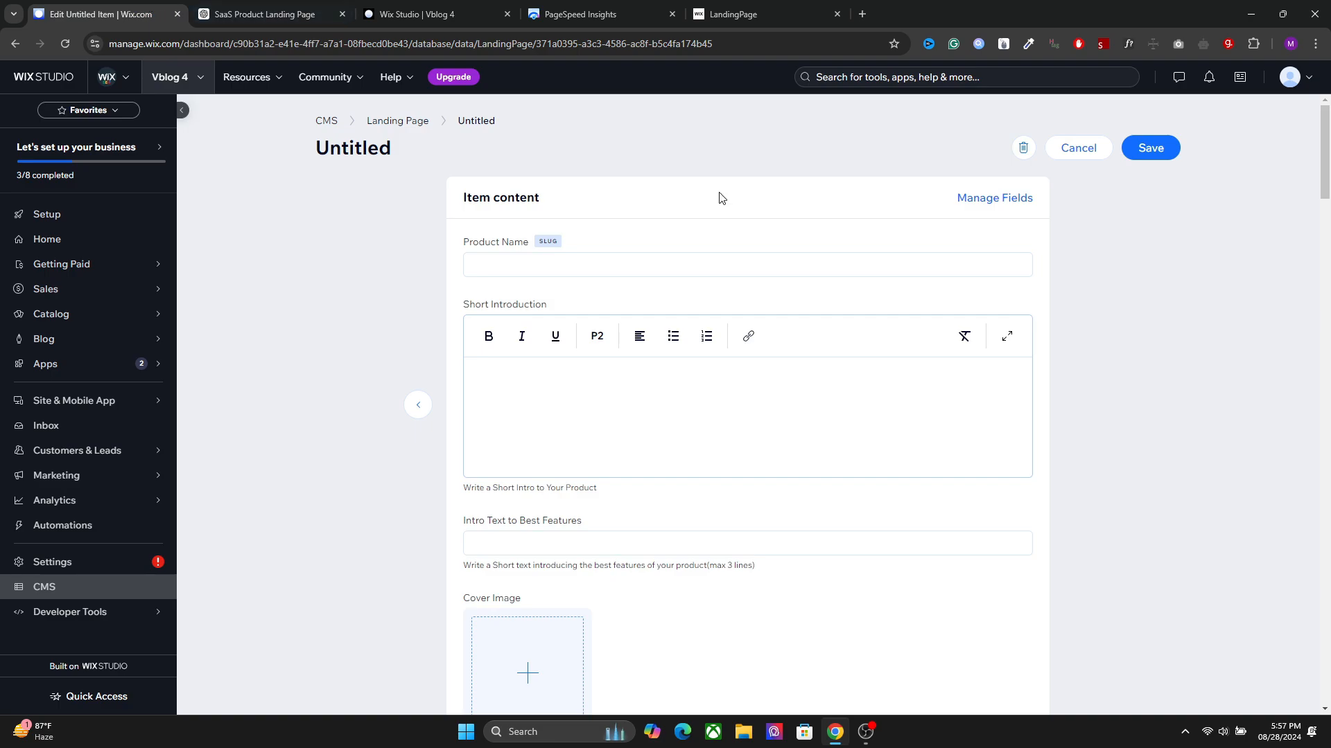
right_click(549, 271)
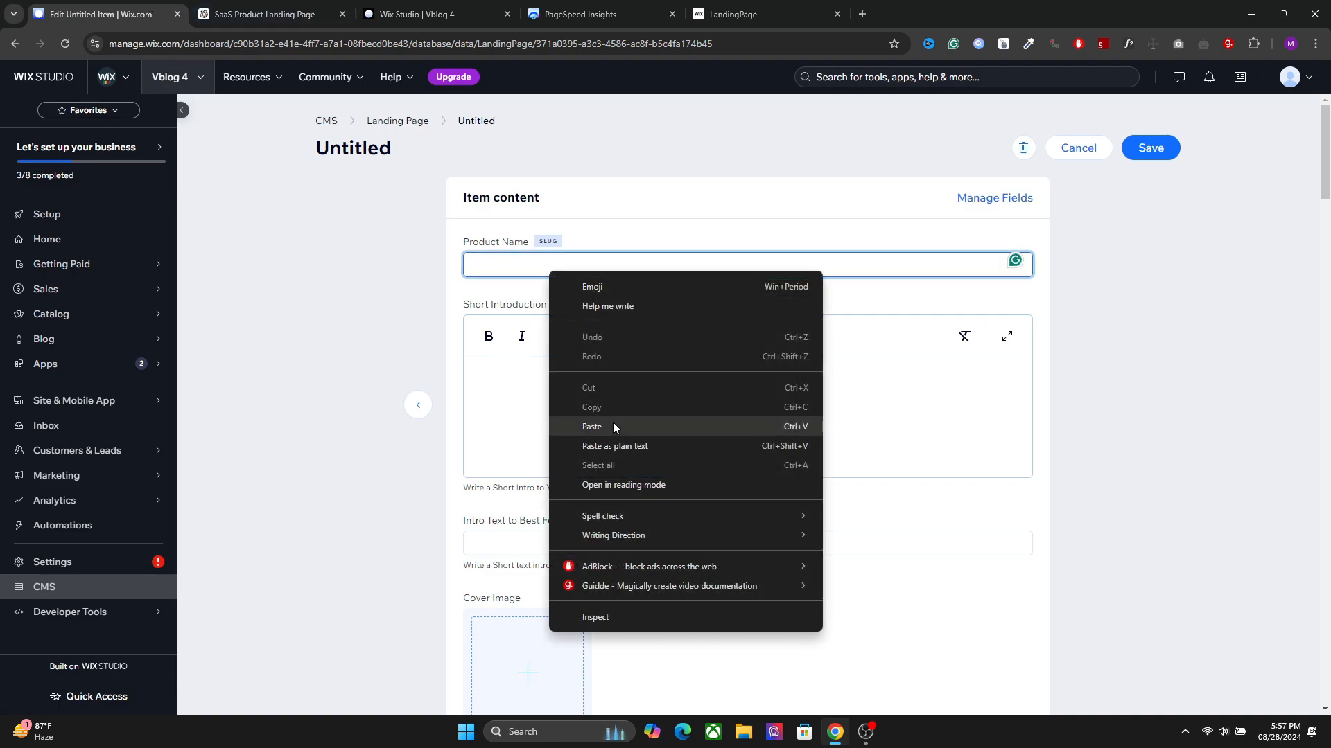
left_click(613, 426)
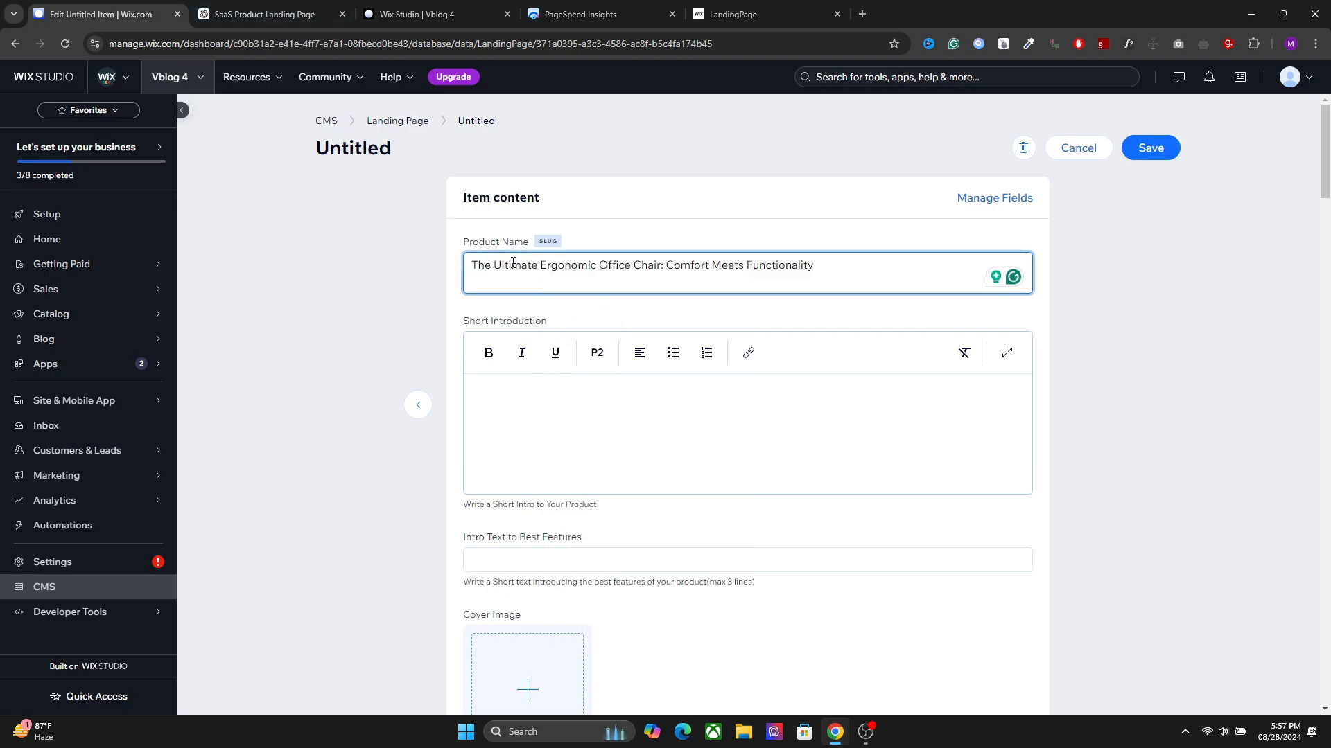
key("BackSpace")
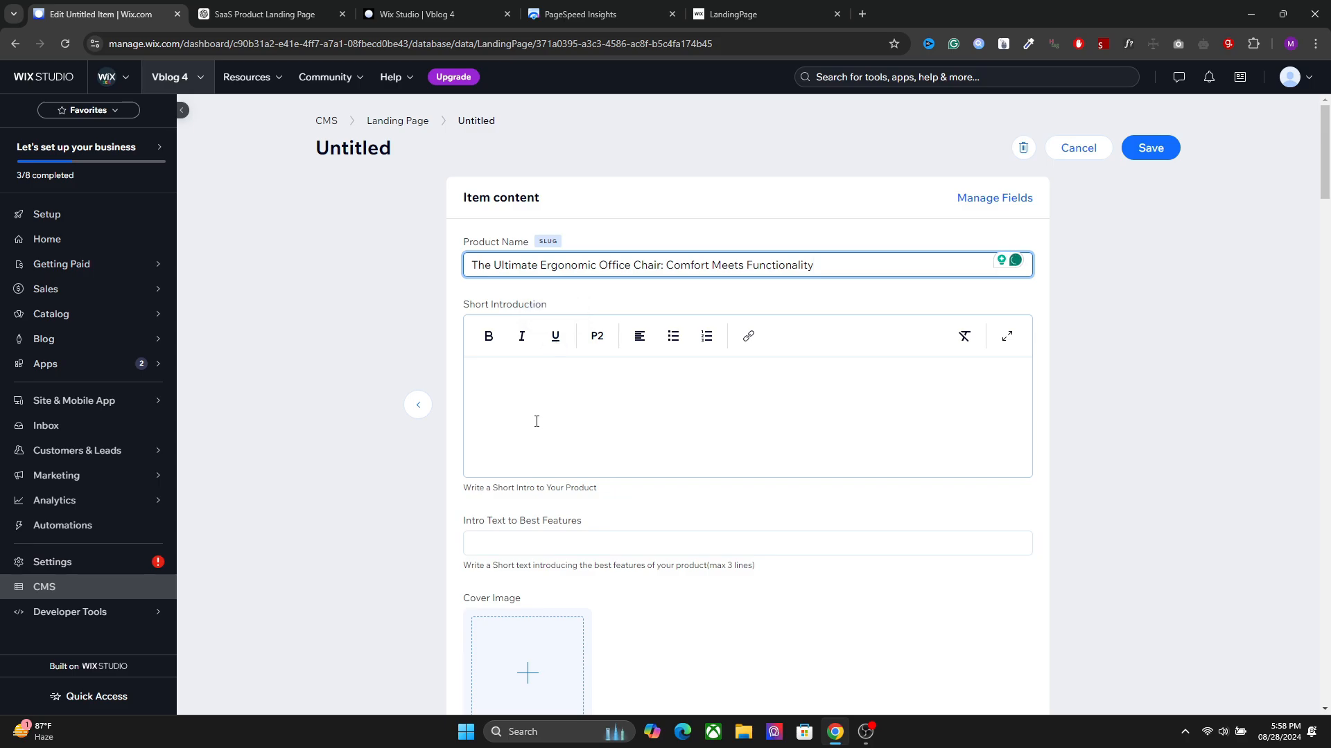
Step: Open the live SuperSaaS page from the Wix Studio editor and compare its title with the new item's Product Name field
left_click(538, 420)
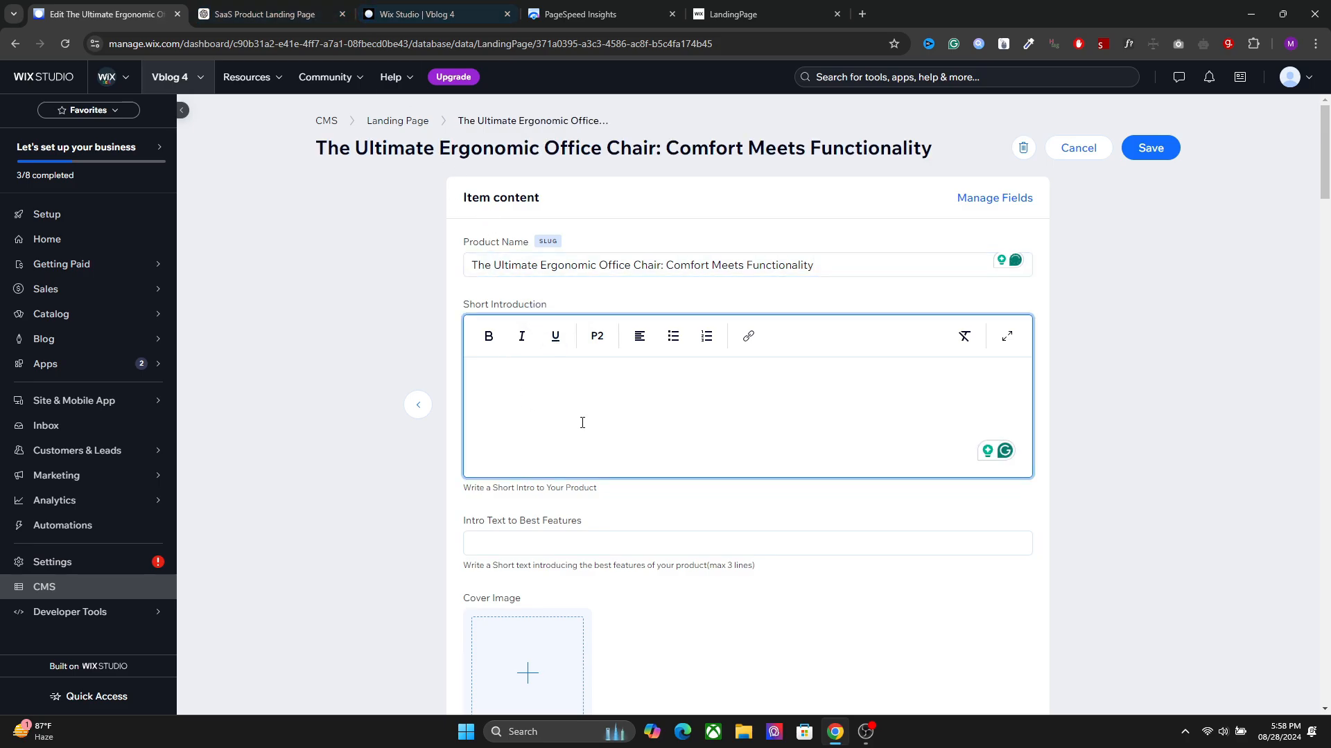
left_click(309, 7)
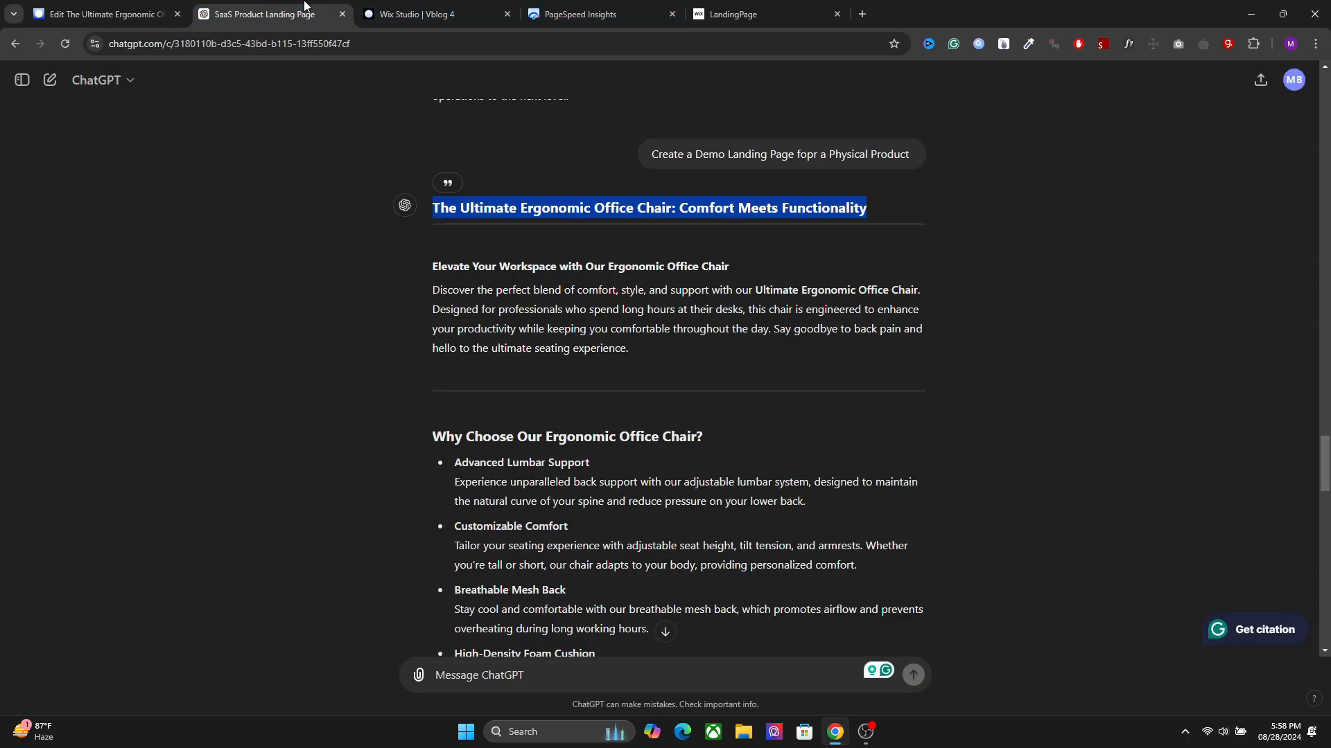
left_click(506, 6)
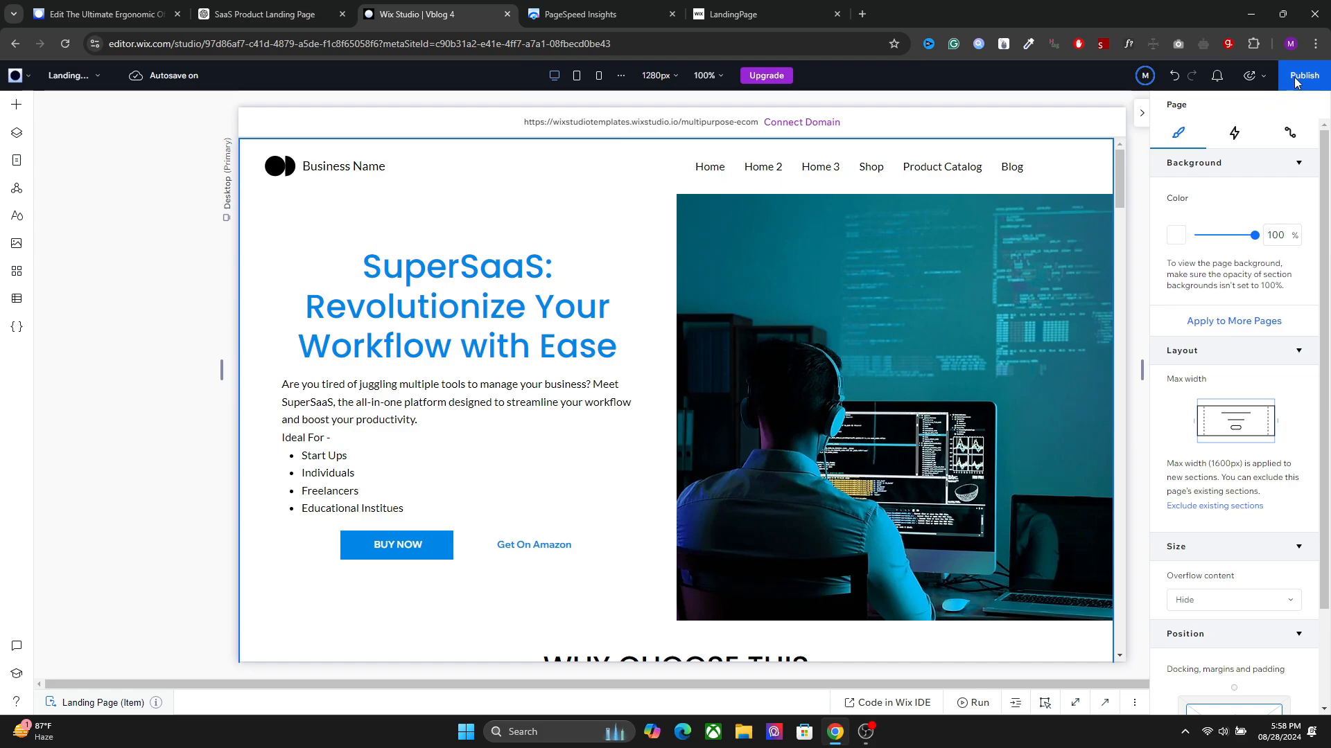
left_click(1319, 82)
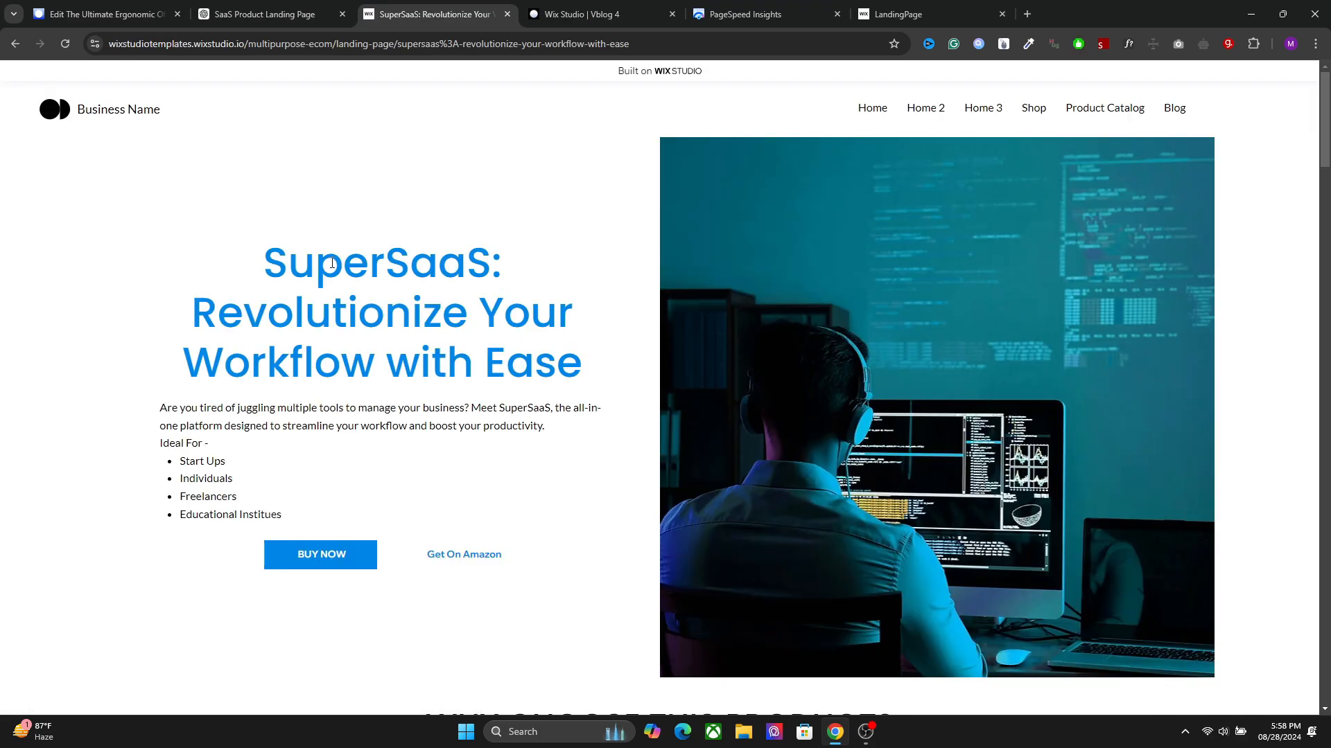
left_click_drag(275, 257, 582, 364)
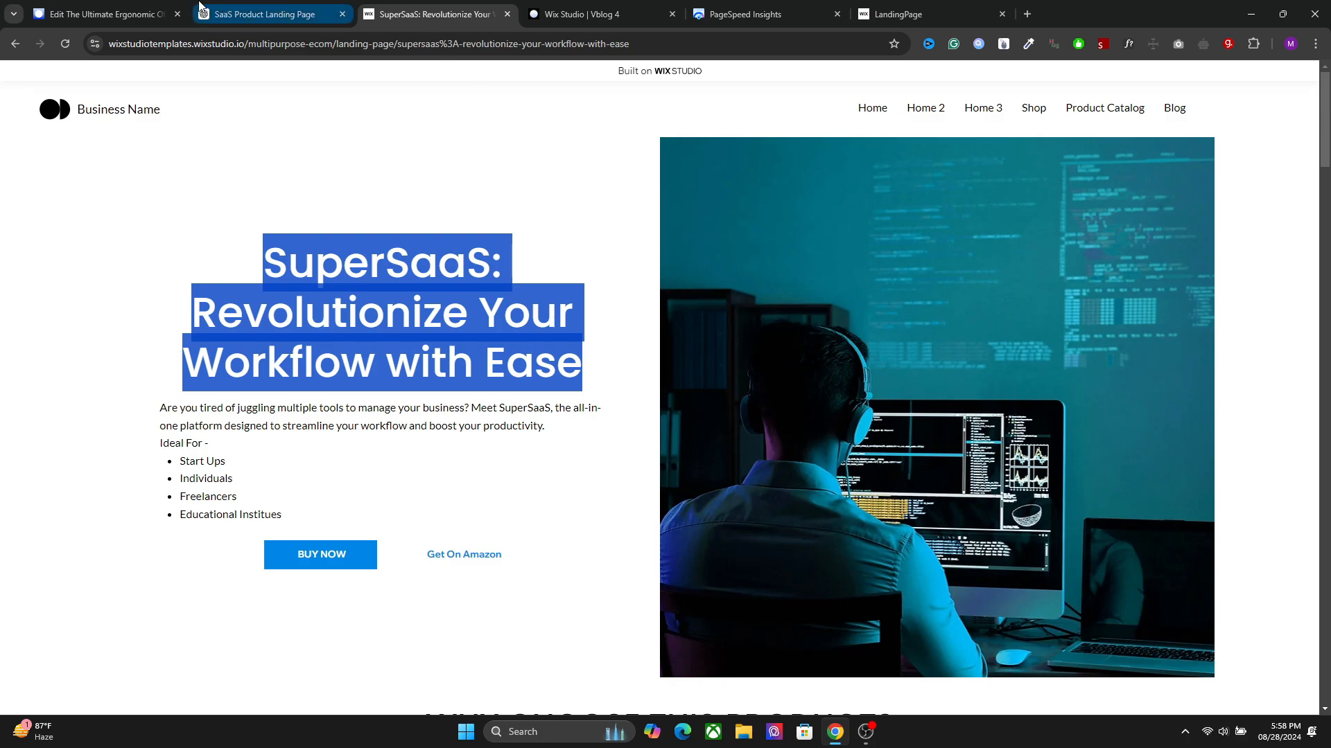
left_click(107, 8)
left_click_drag(107, 8, 274, 11)
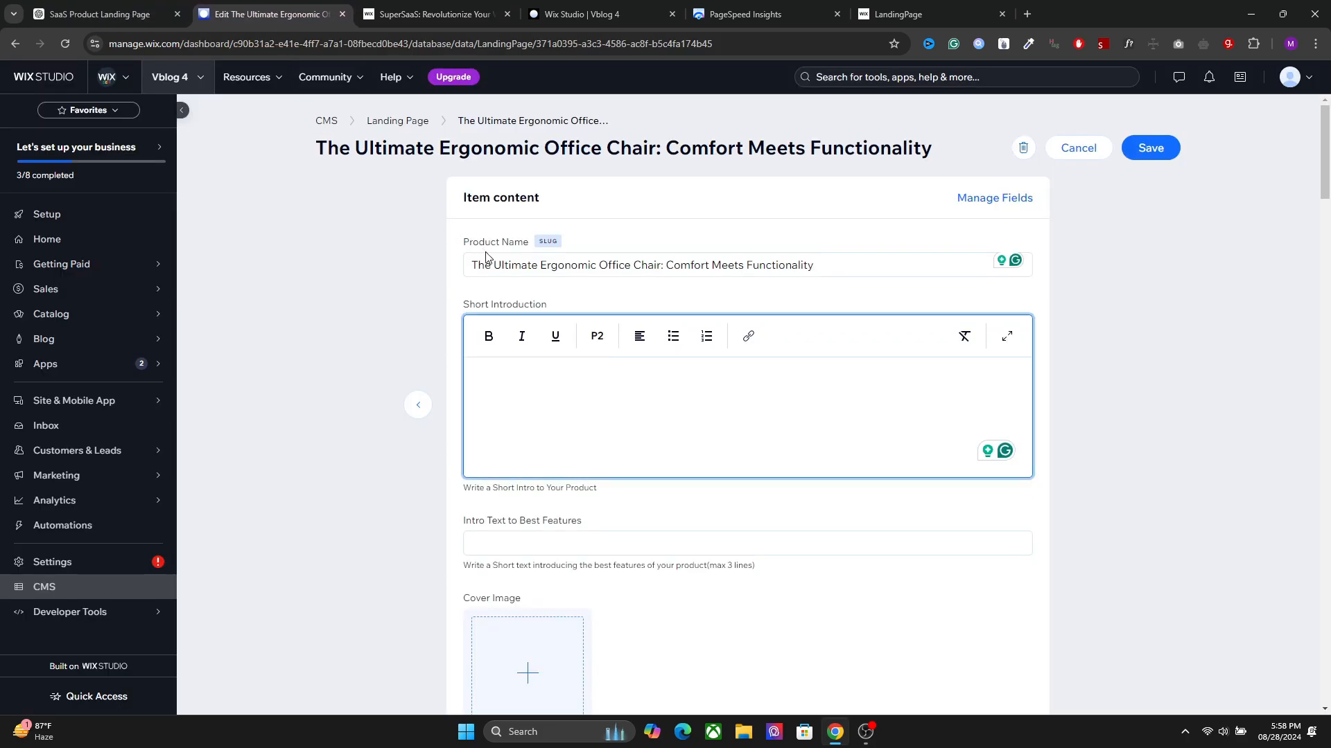
Step: Examine the live SuperSaaS page's introduction and Ideal For list as the model for the Short Introduction
left_click(437, 9)
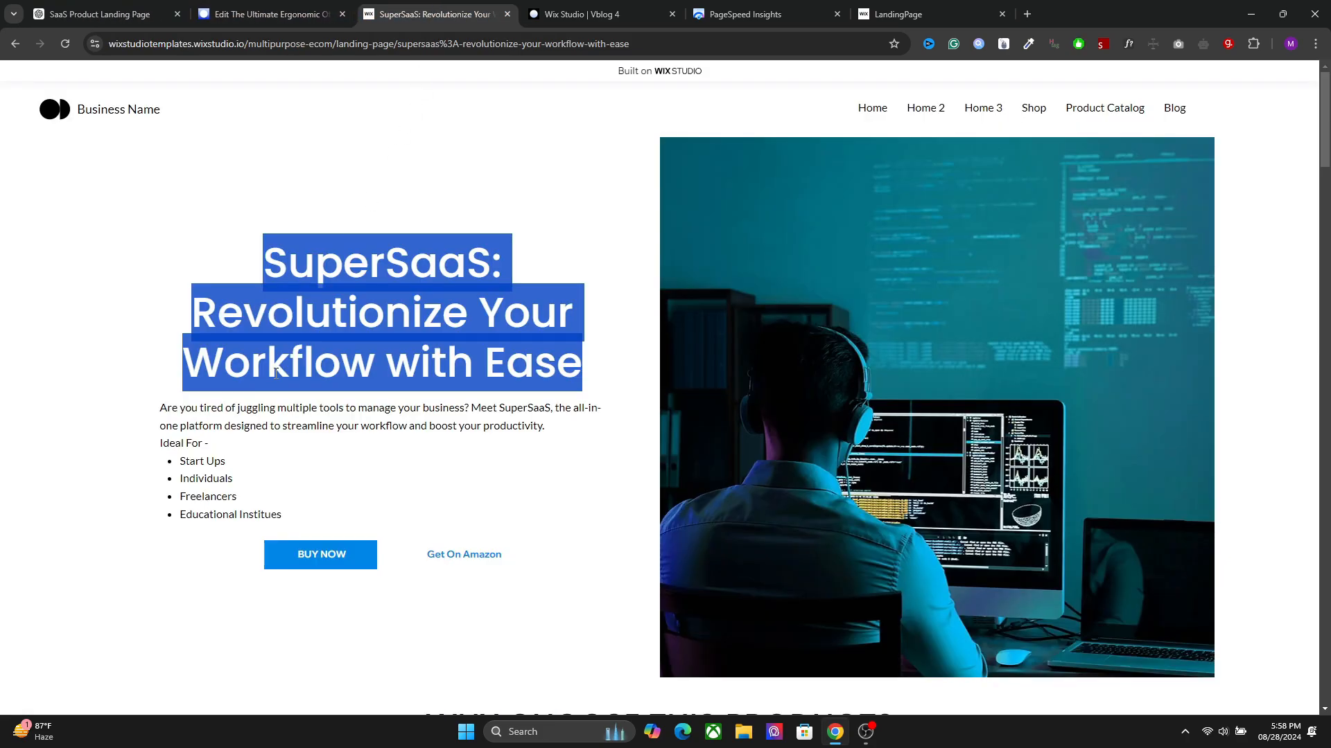
left_click_drag(161, 408, 296, 521)
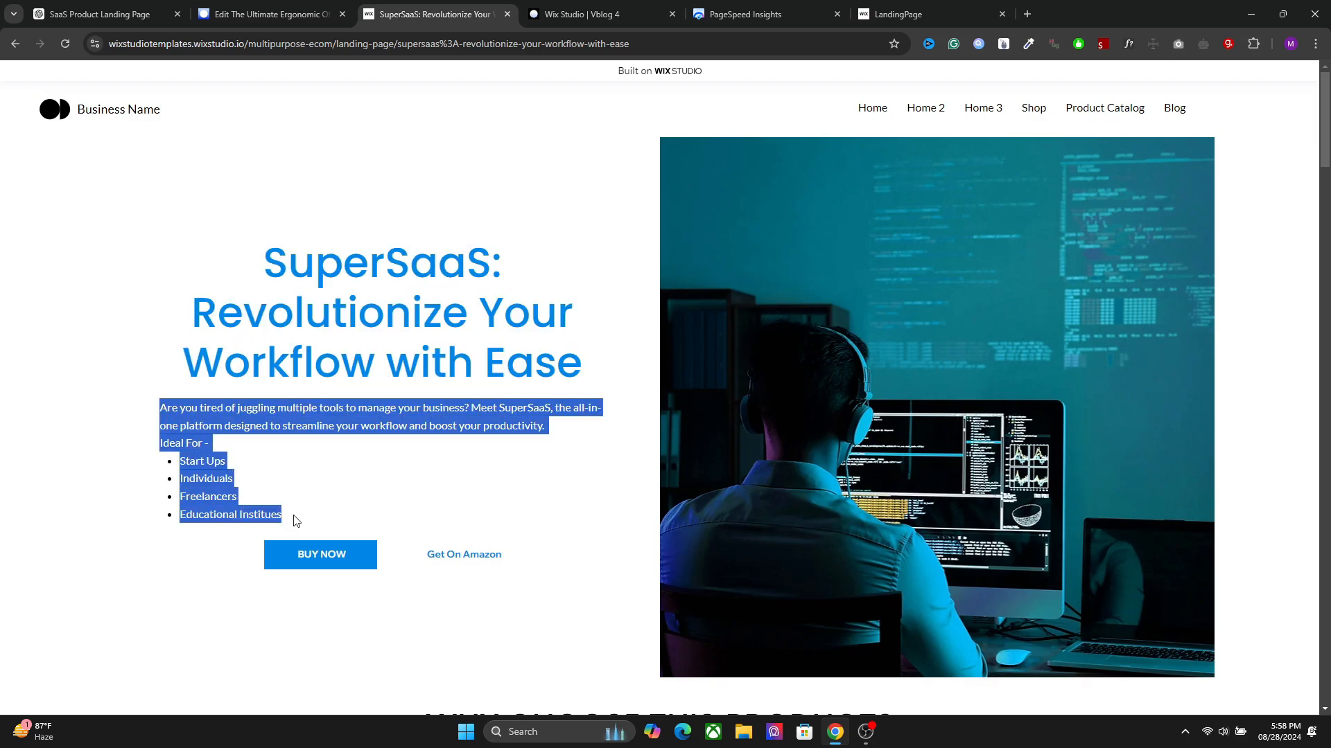
left_click(558, 7)
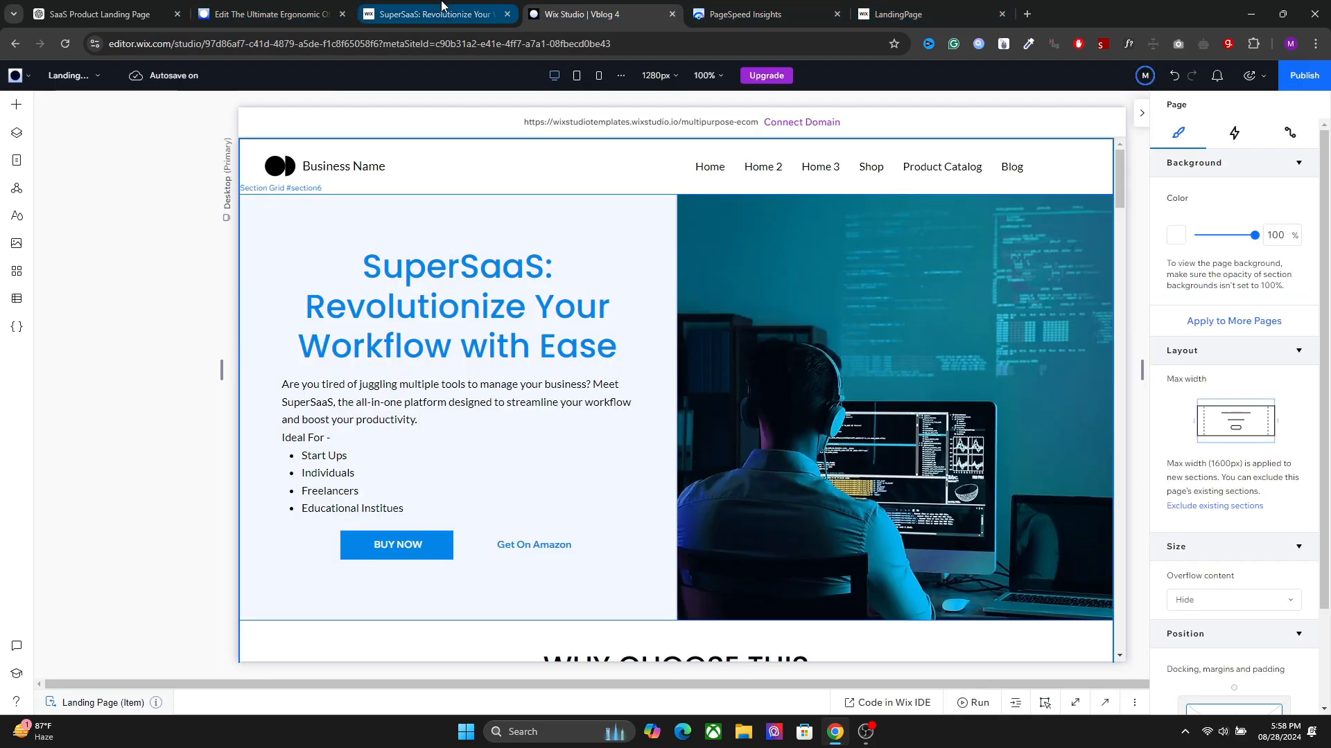
Step: Copy the ChatGPT chair description from "Discover the perfect blend" through "throughout the day." into the item's Short Introduction
left_click_drag(77, 9, 256, 11)
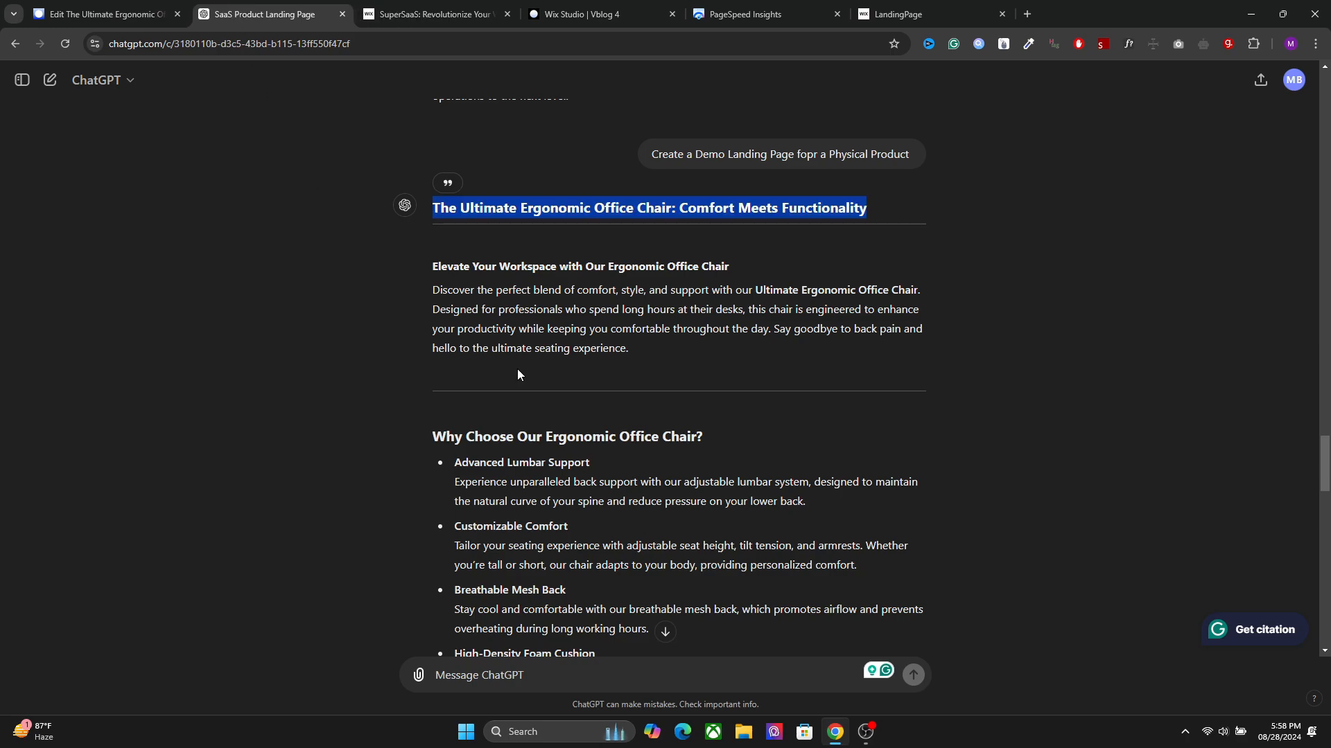
left_click(440, 291)
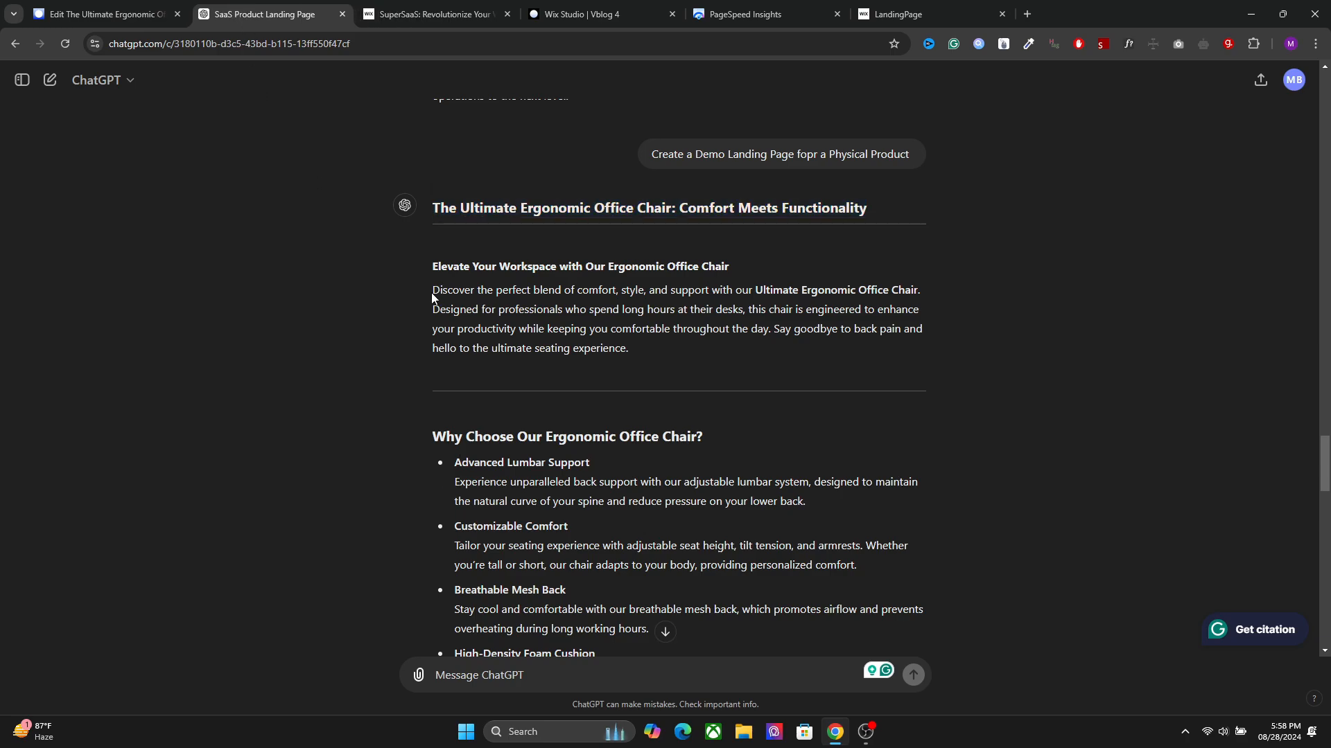
left_click_drag(433, 291, 769, 328)
right_click(769, 324)
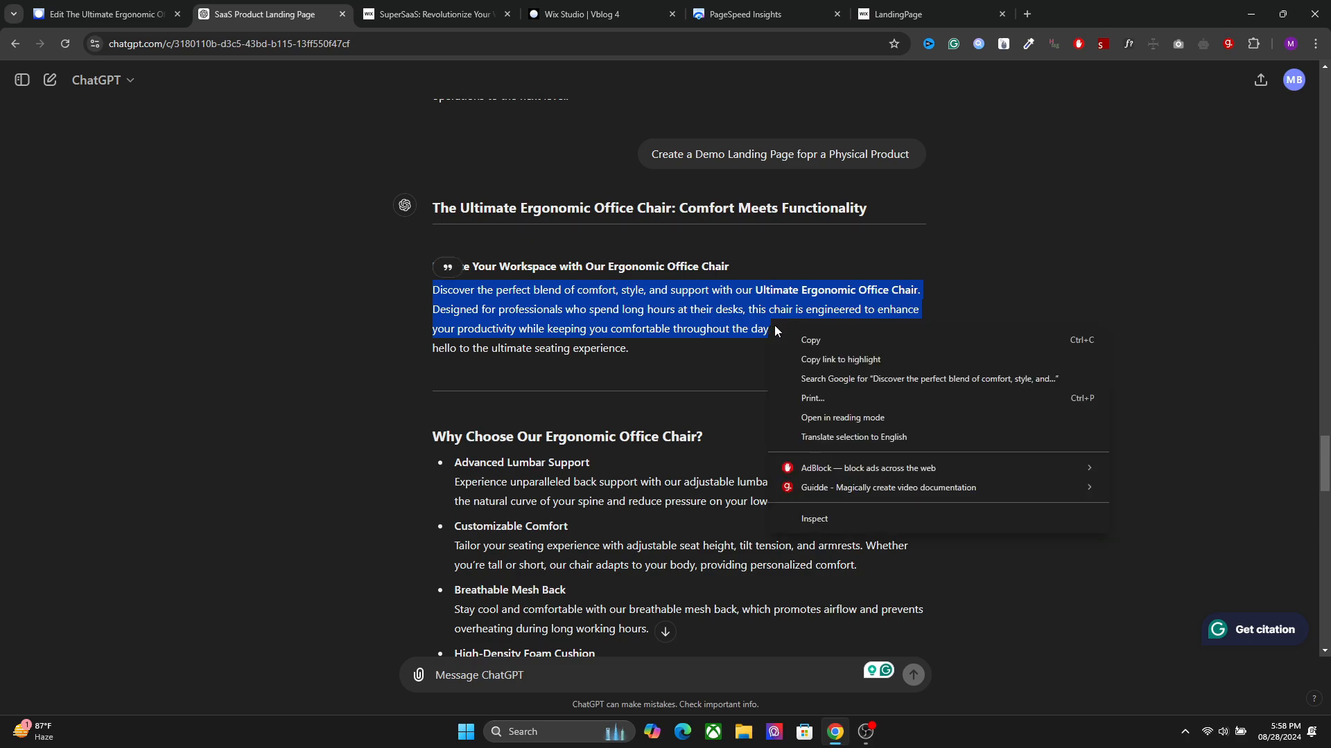
left_click(809, 340)
left_click(79, 7)
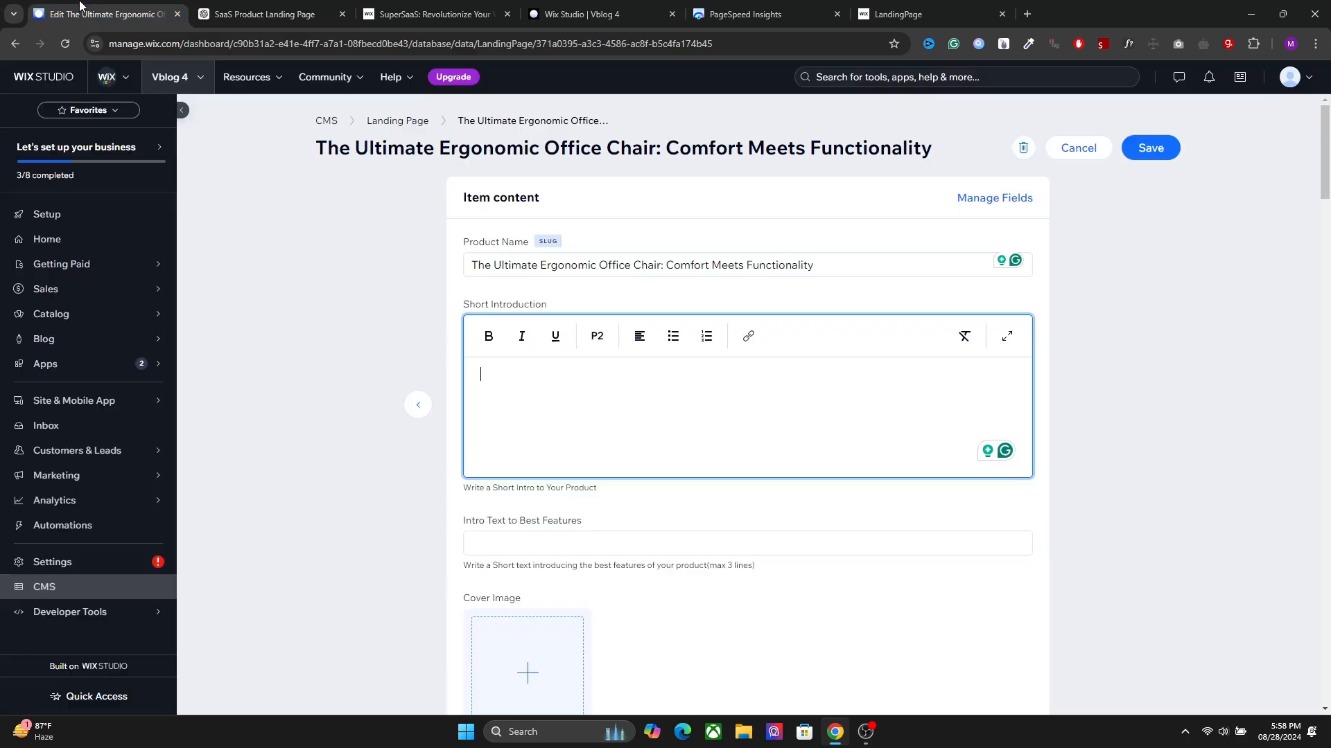
right_click(533, 374)
left_click(567, 197)
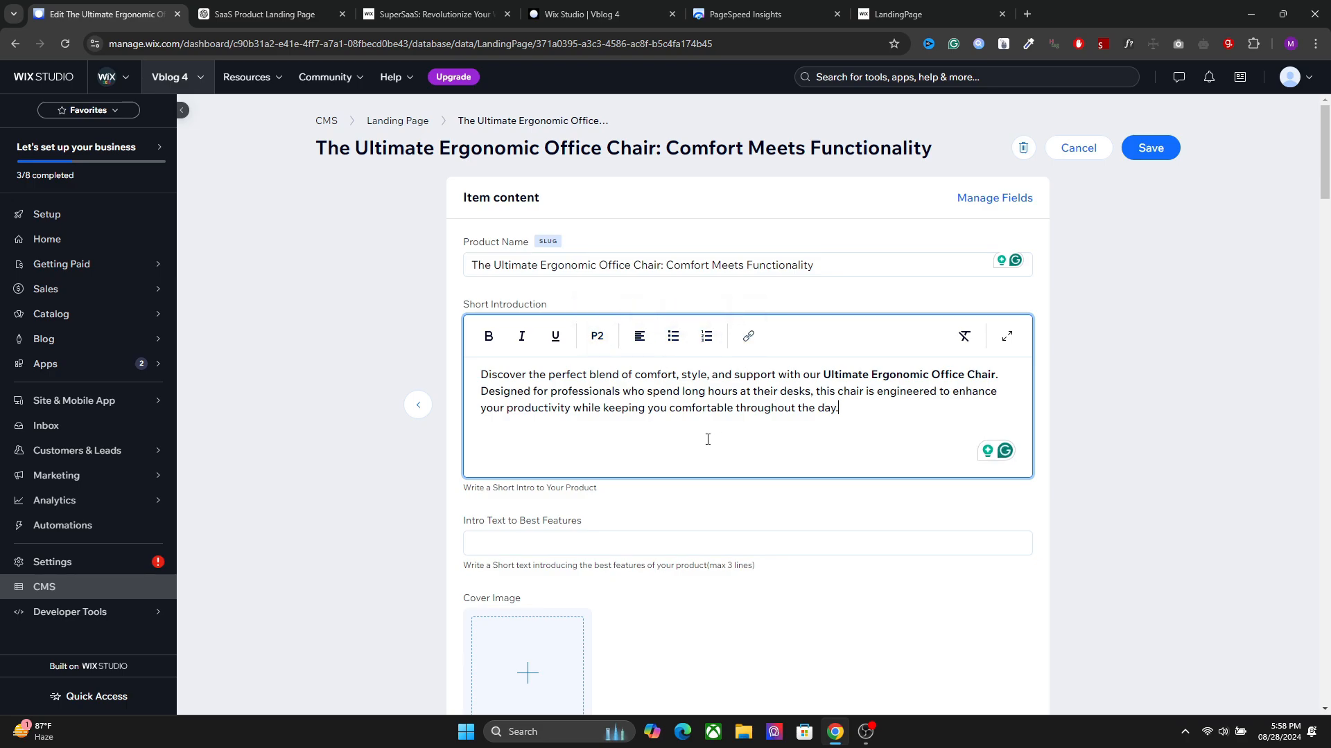
Step: Examine the live SuperSaaS page's Why Choose This Product section as the model for the Intro Text to Best Features field
left_click(526, 544)
scroll(526, 540, "down", 2)
left_click(302, 7)
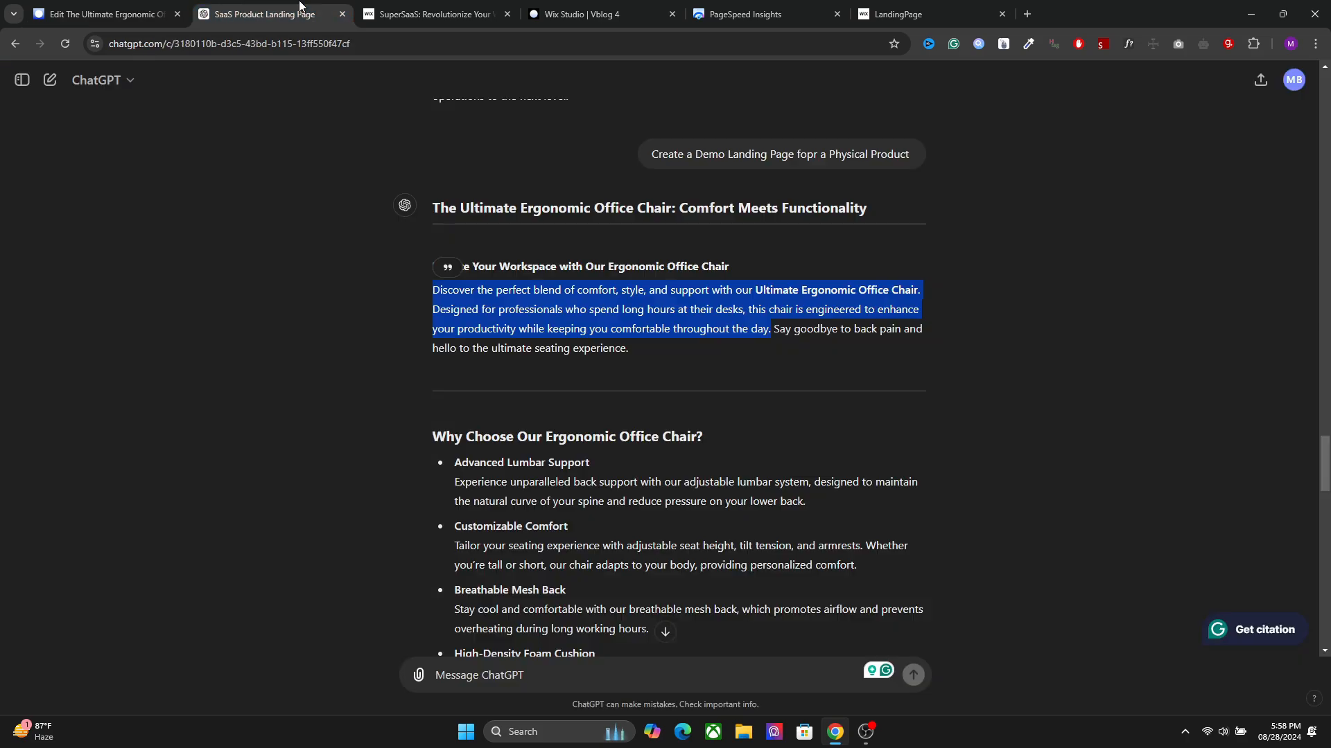
left_click(459, 5)
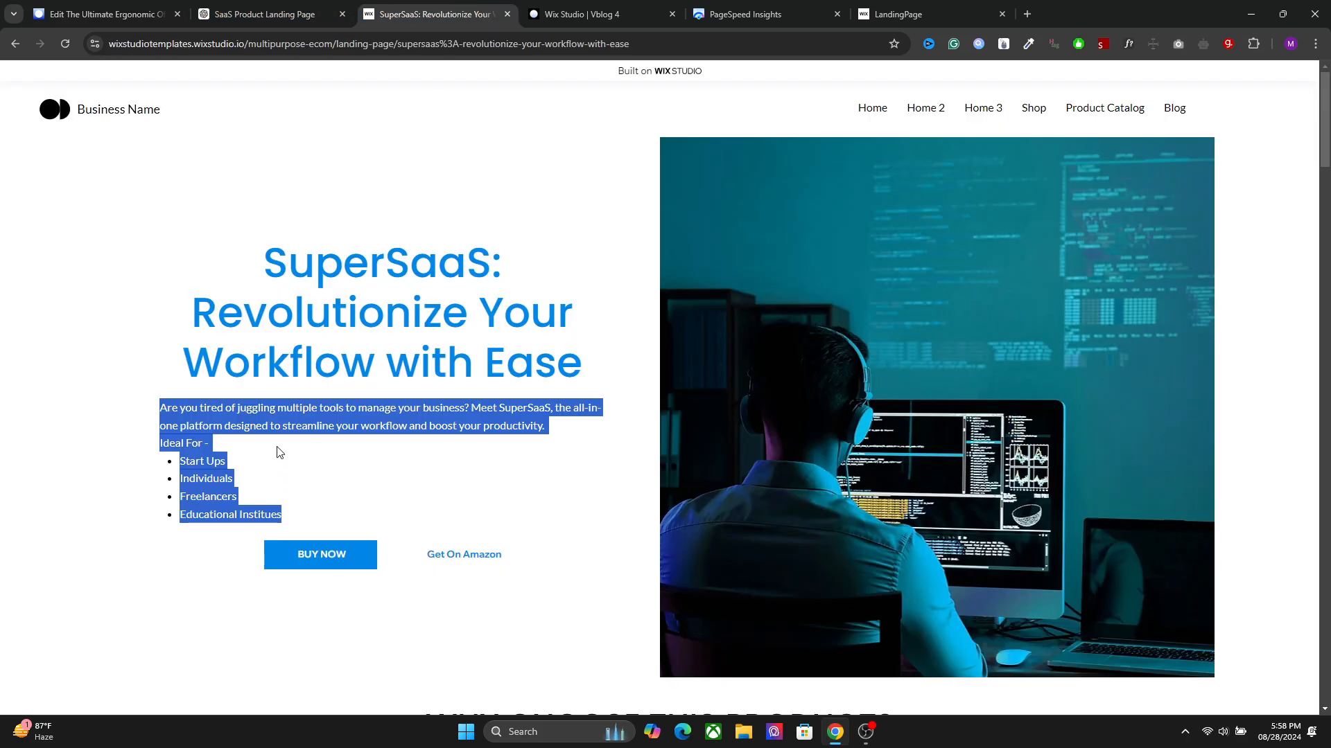
scroll(279, 452, "down", 5)
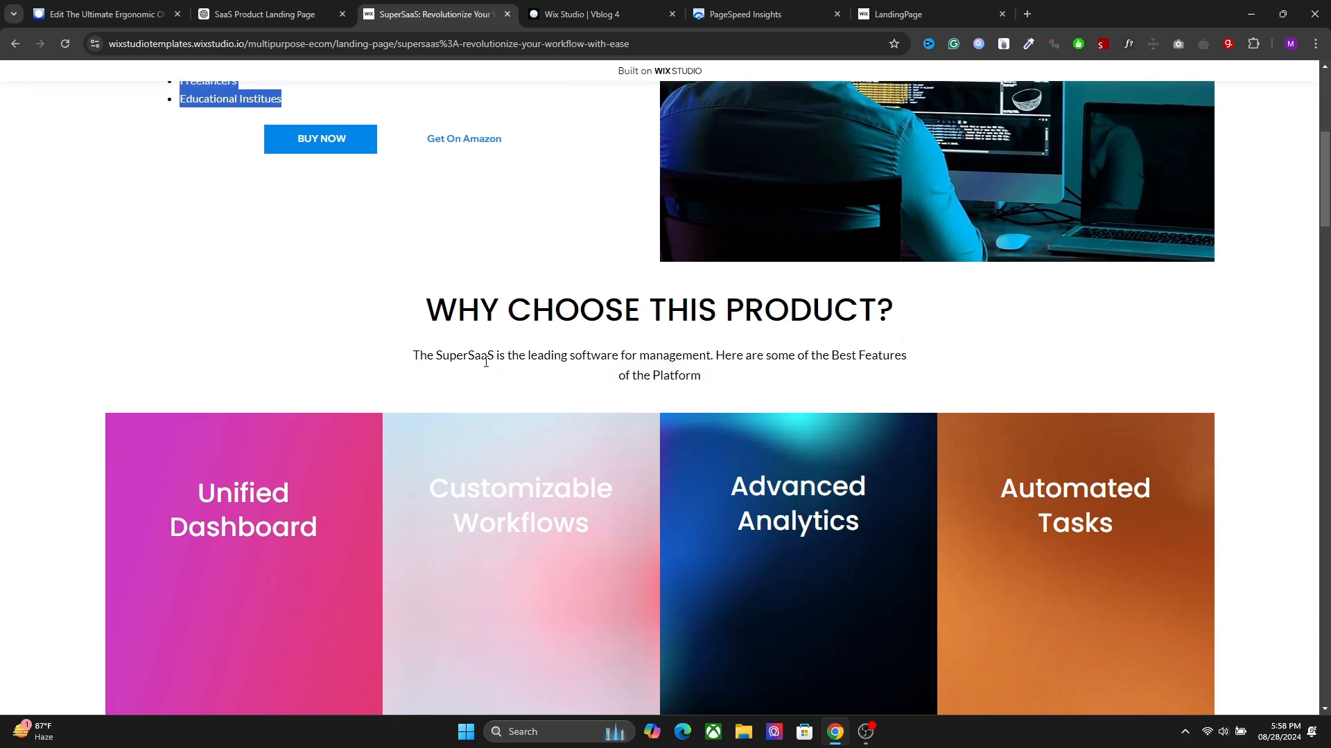
triple_click(527, 314)
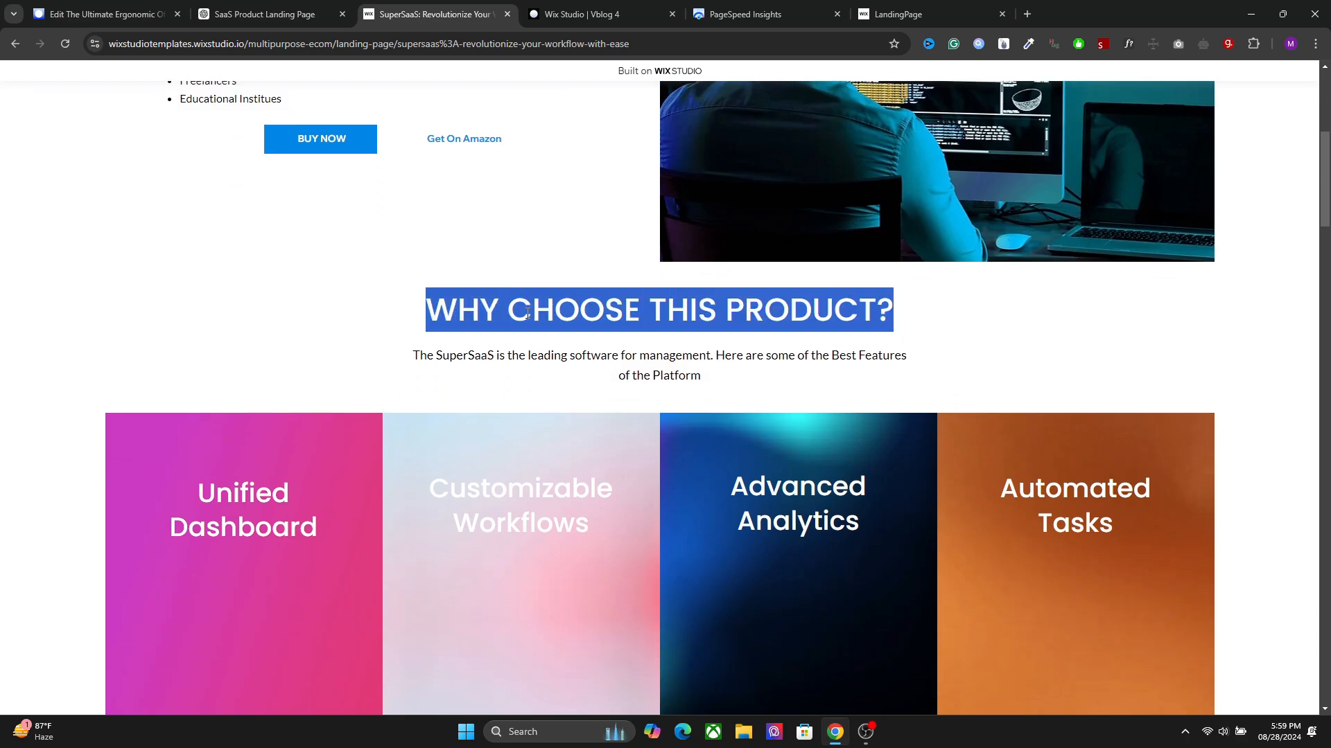
Step: Inspect the Why Choose This Product heading and its intro text in the Wix Studio editor against the Intro Text to Best Features field
left_click(582, 13)
scroll(679, 487, "down", 3)
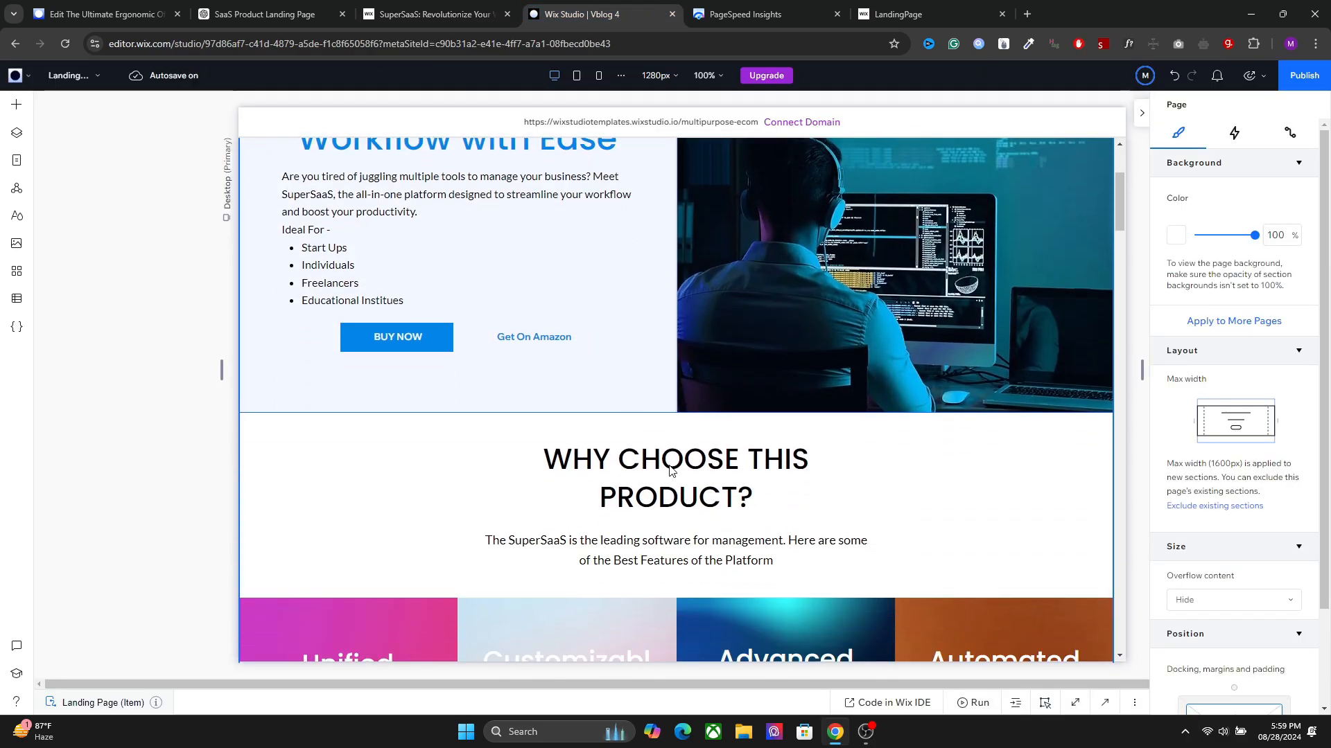
left_click(679, 487)
left_click(679, 485)
left_click(679, 484)
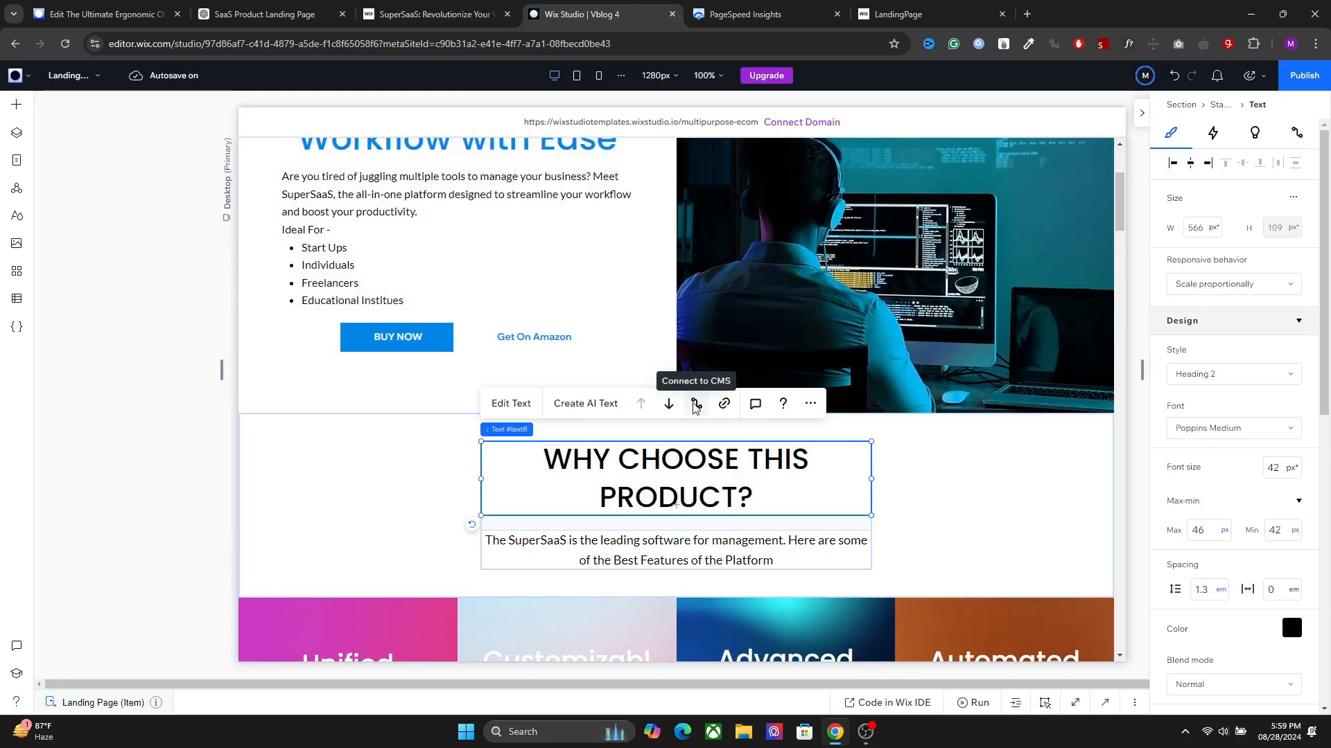
left_click(706, 555)
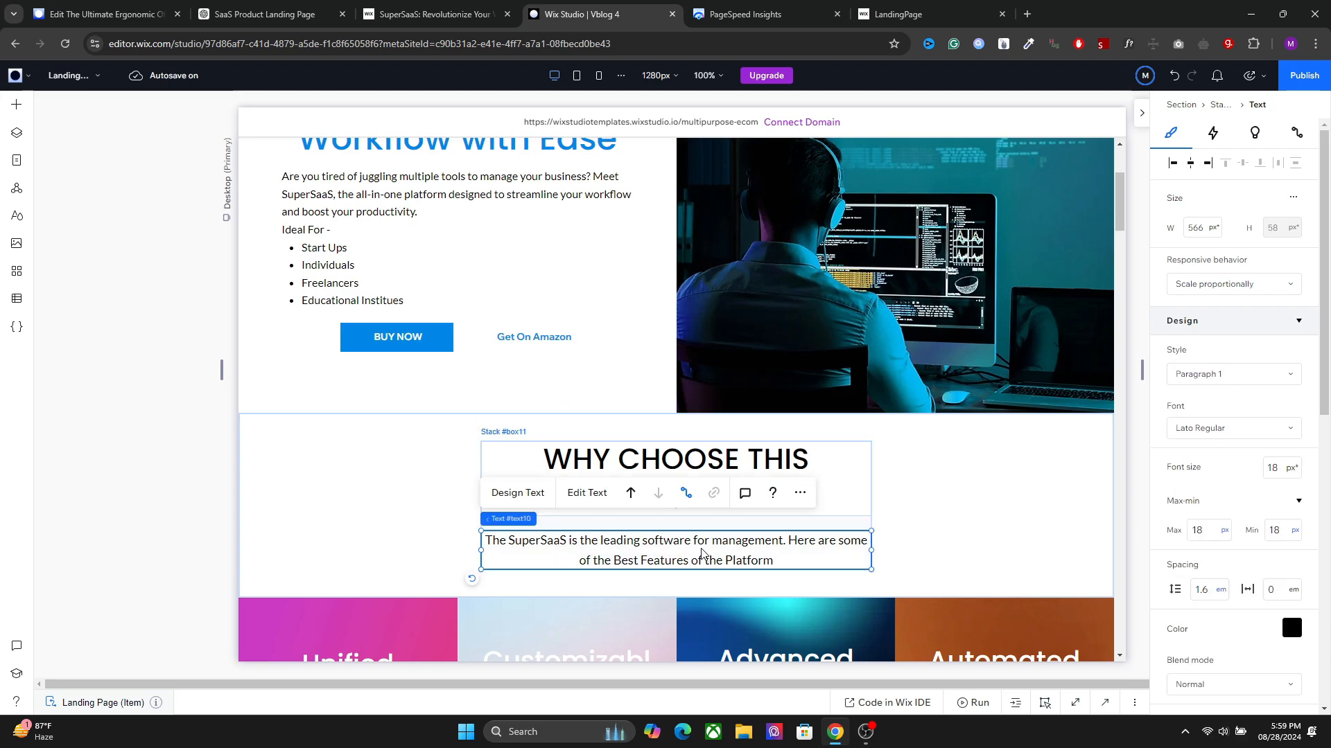
left_click(137, 9)
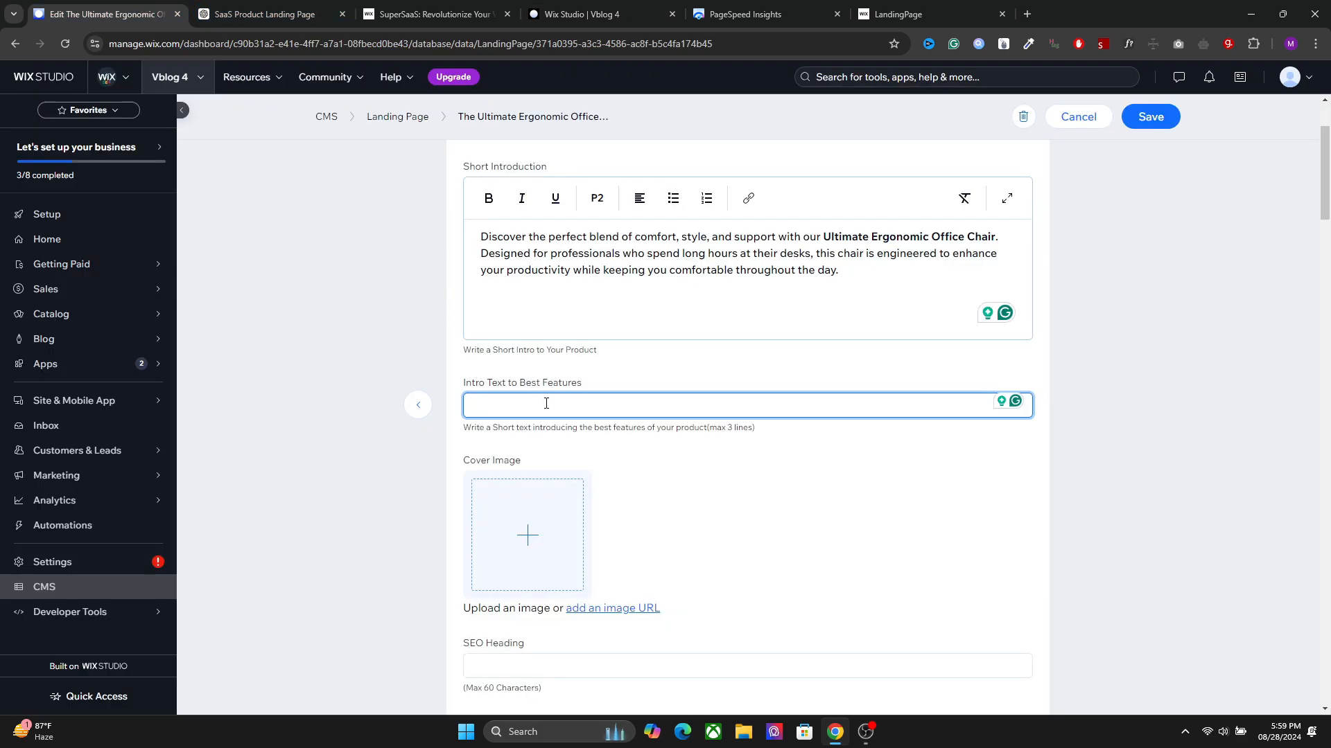
left_click(434, 14)
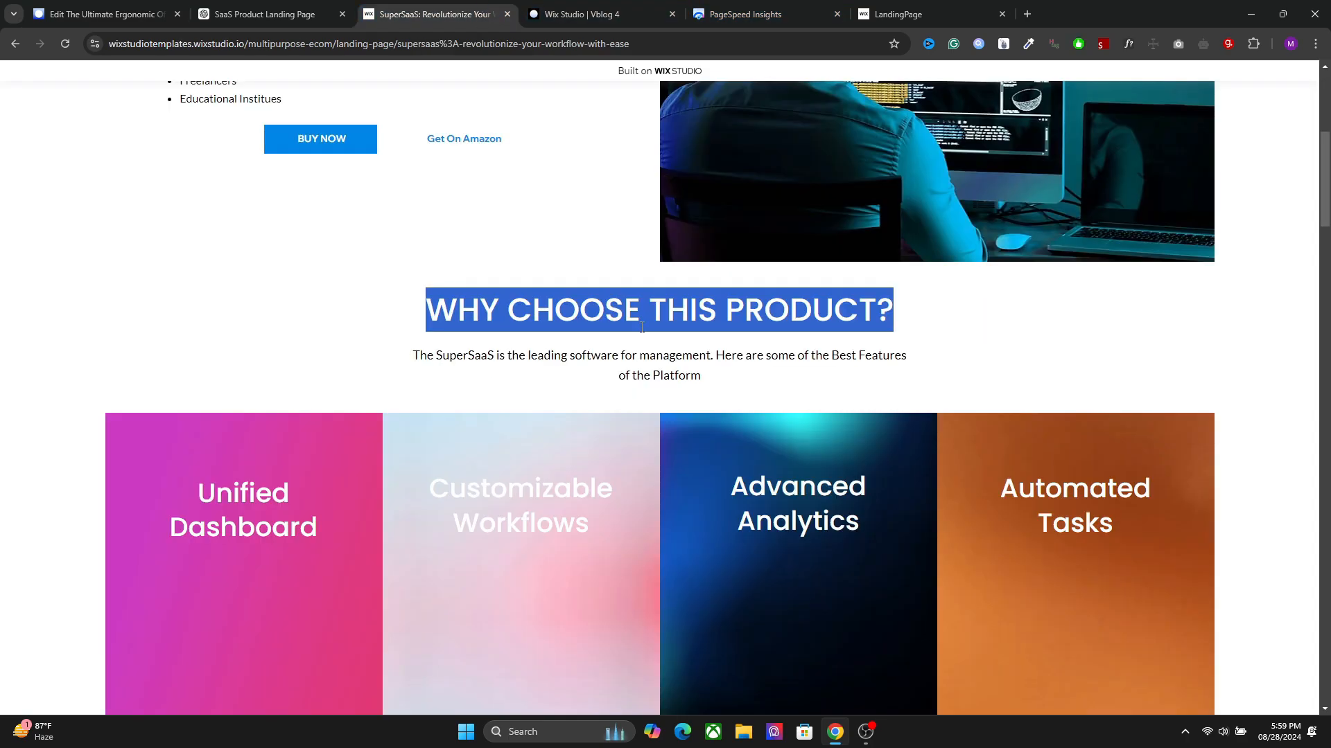
Step: Copy ChatGPT's Advanced Lumbar Support description, "Experience unparalleled back support" through "your lower back.", into the item's Intro Text to Best Features
left_click(277, 14)
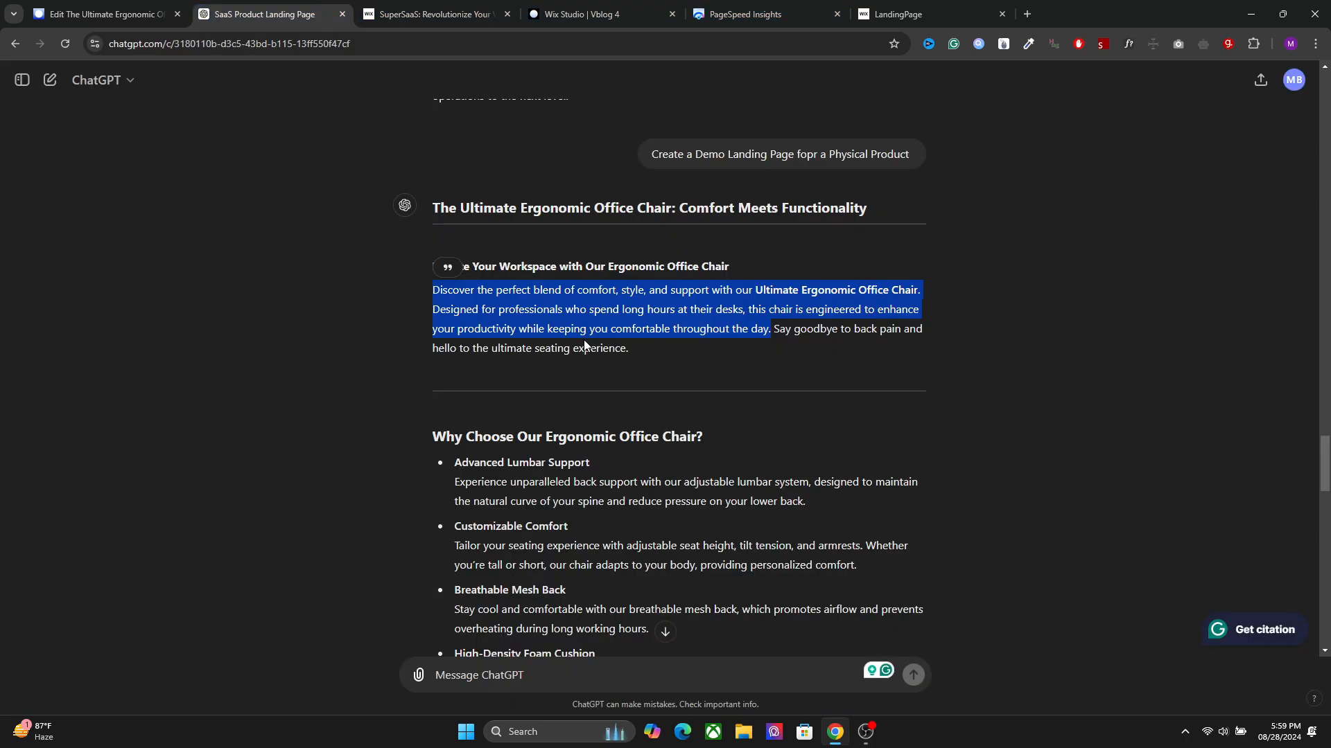
left_click(665, 347)
scroll(582, 422, "down", 1)
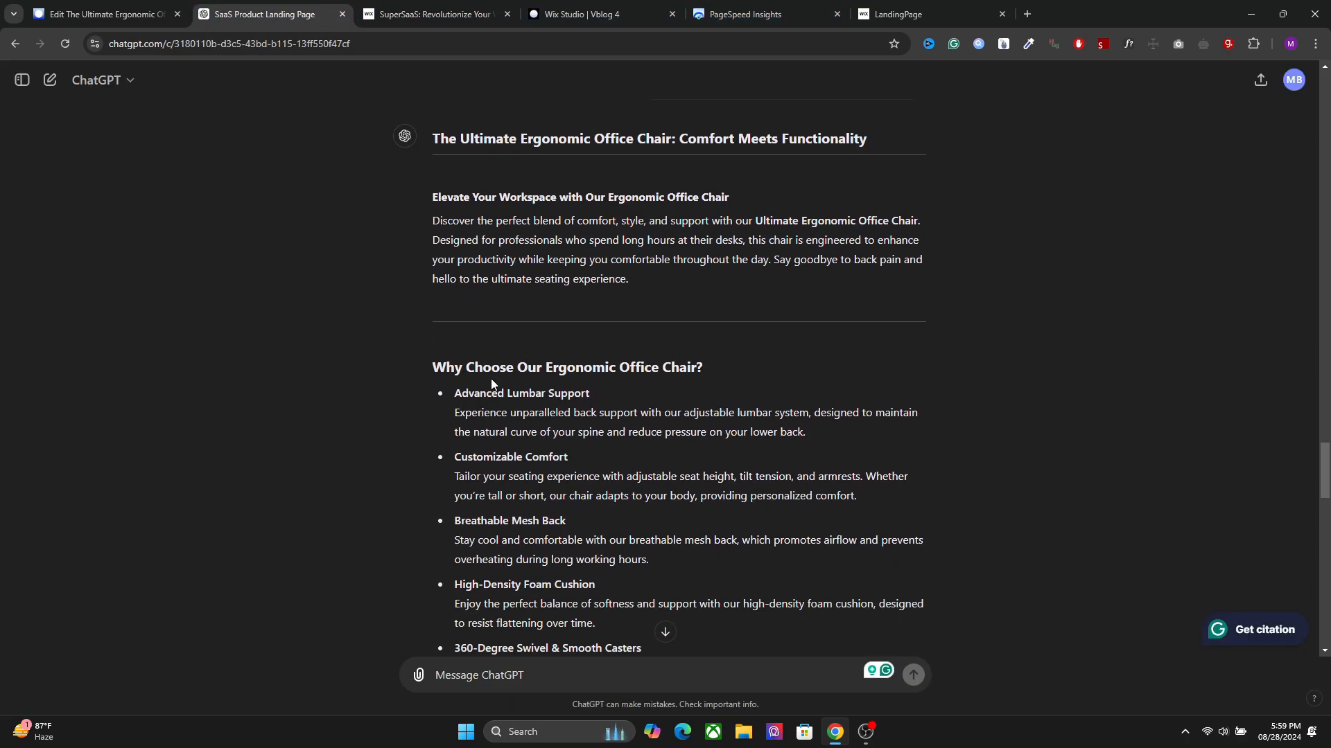
scroll(485, 253, "down", 2)
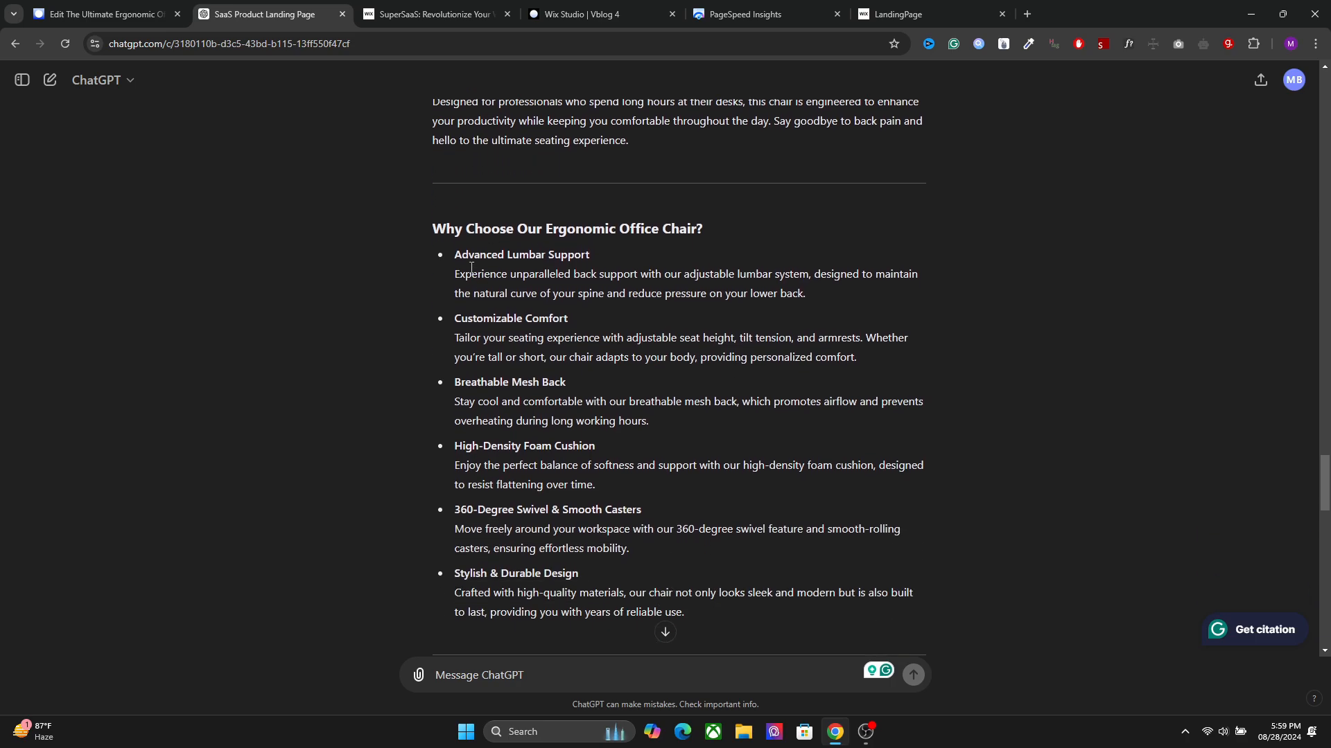
left_click_drag(453, 277, 814, 305)
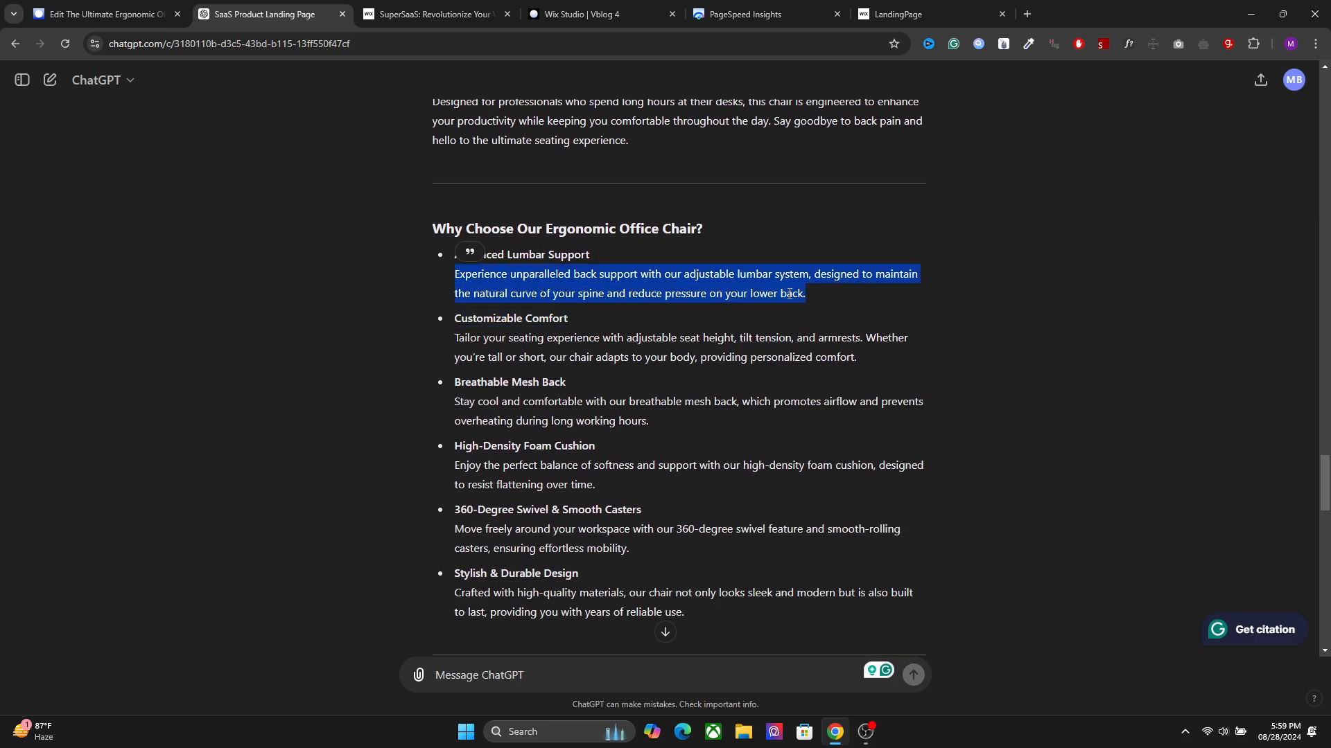
right_click(814, 305)
left_click(828, 309)
left_click(103, 14)
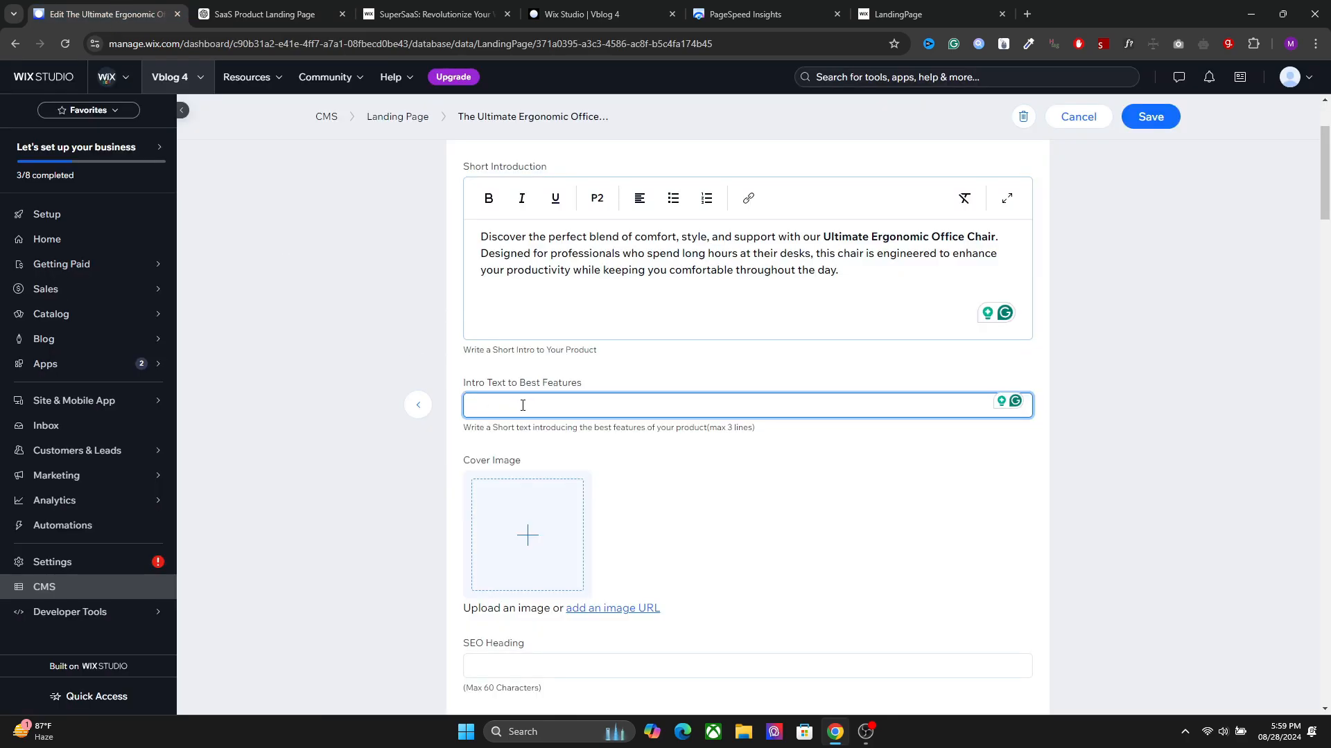
right_click(521, 404)
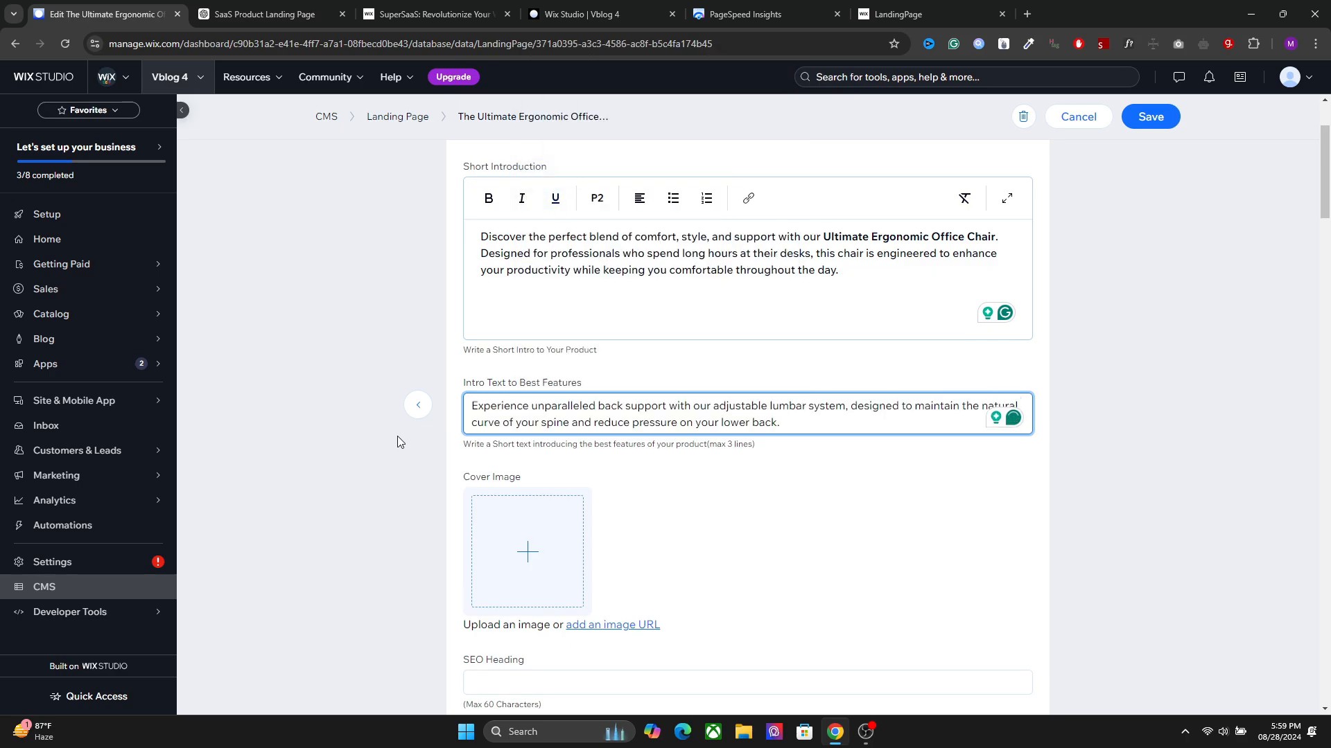
Step: Search Media from Wix for "chair" and add the blue-grey upholstered chair with wooden legs as the item's Cover Image
scroll(398, 437, "down", 2)
left_click(538, 395)
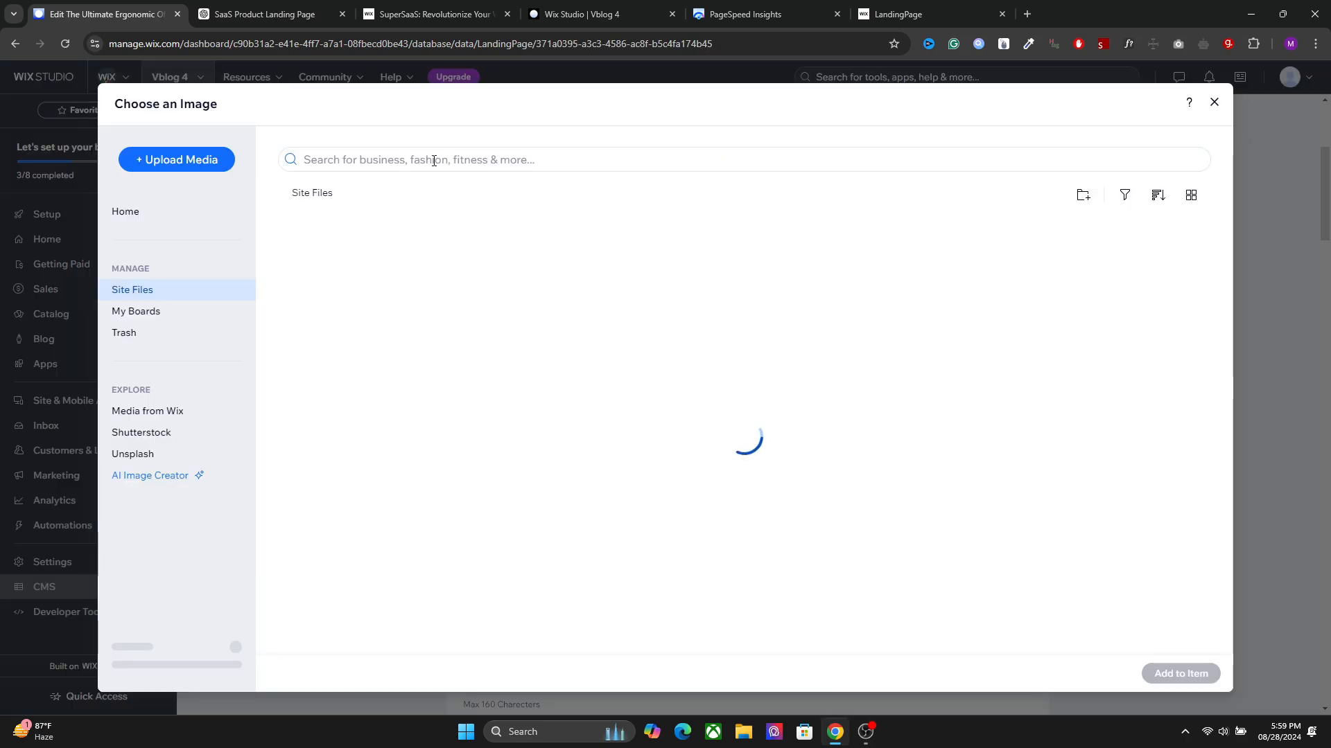
left_click(194, 411)
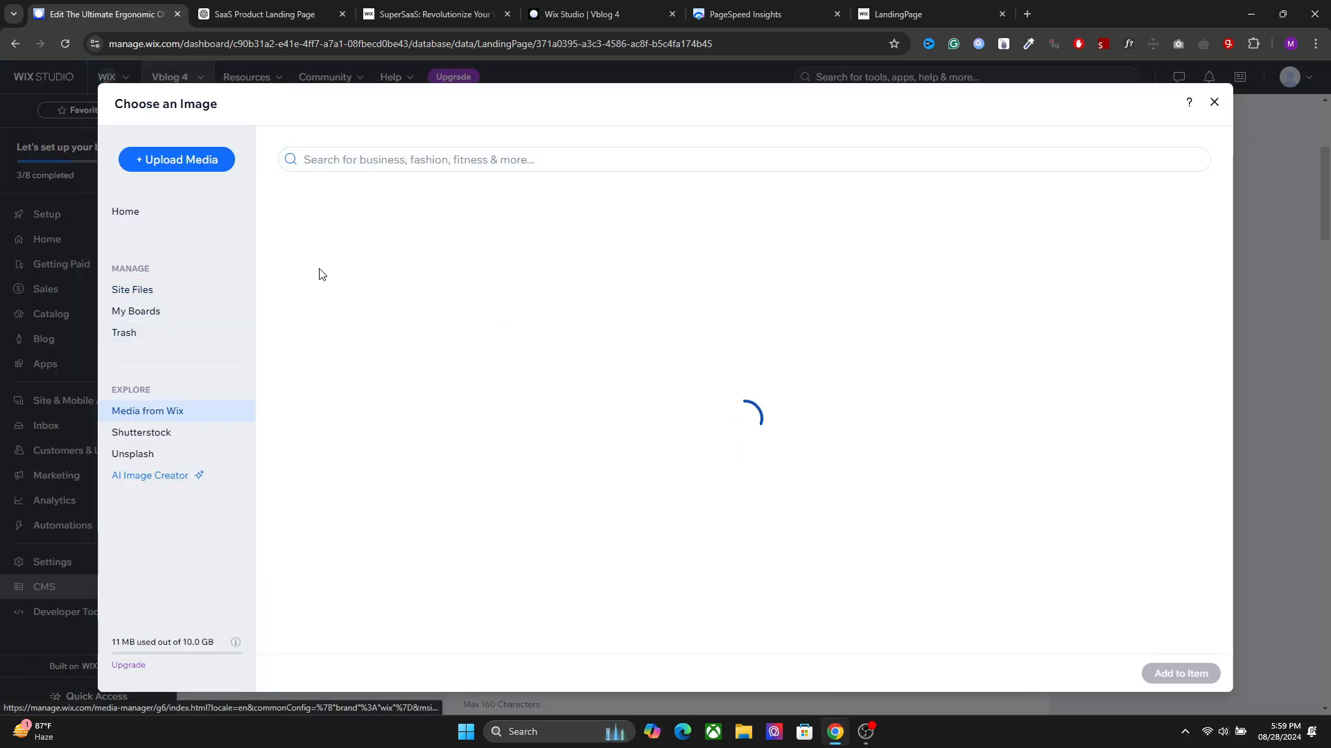
left_click(369, 160)
type("chair")
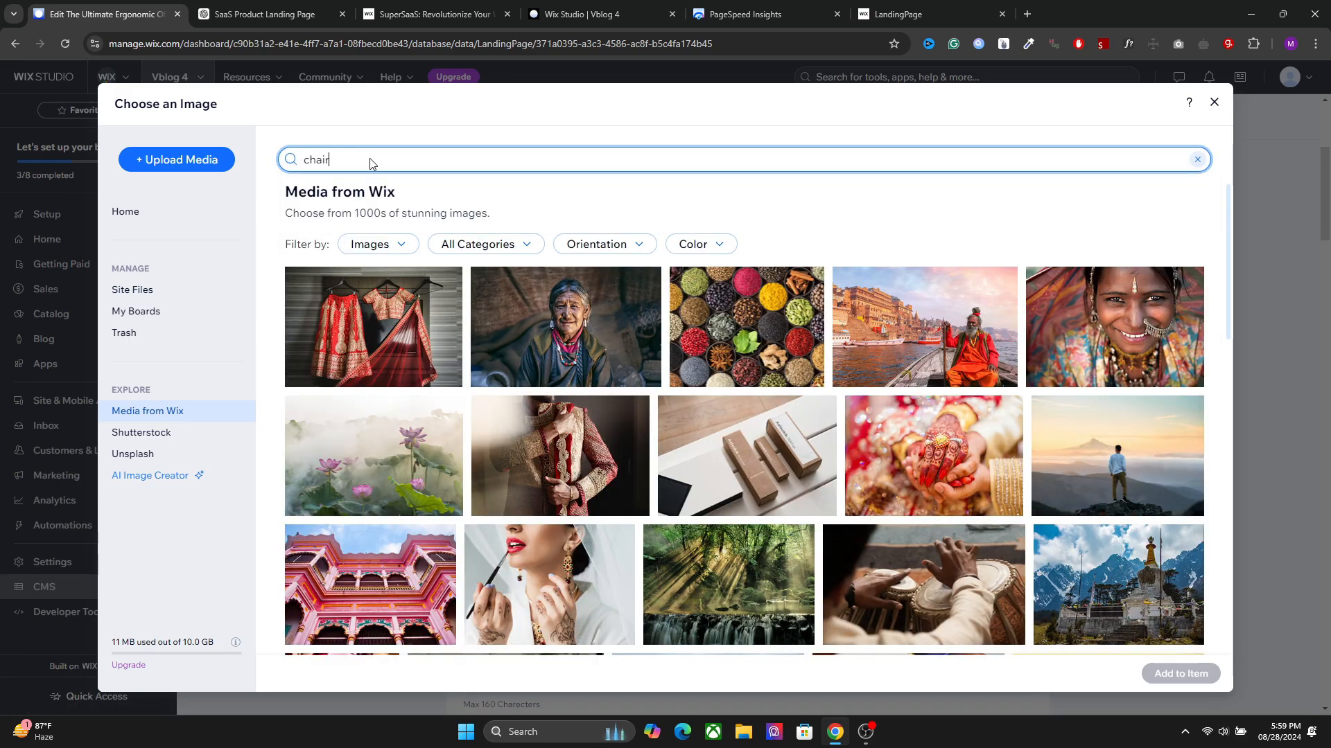
key("Return")
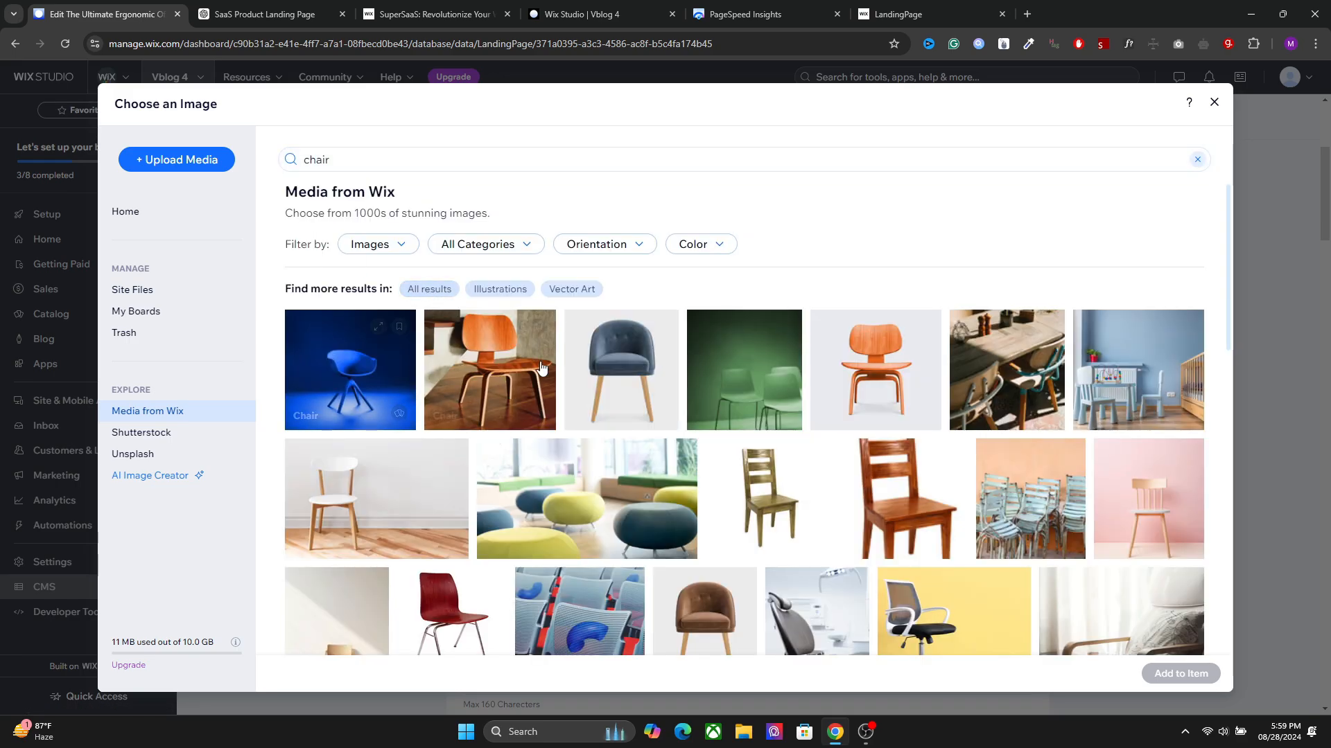
left_click(648, 381)
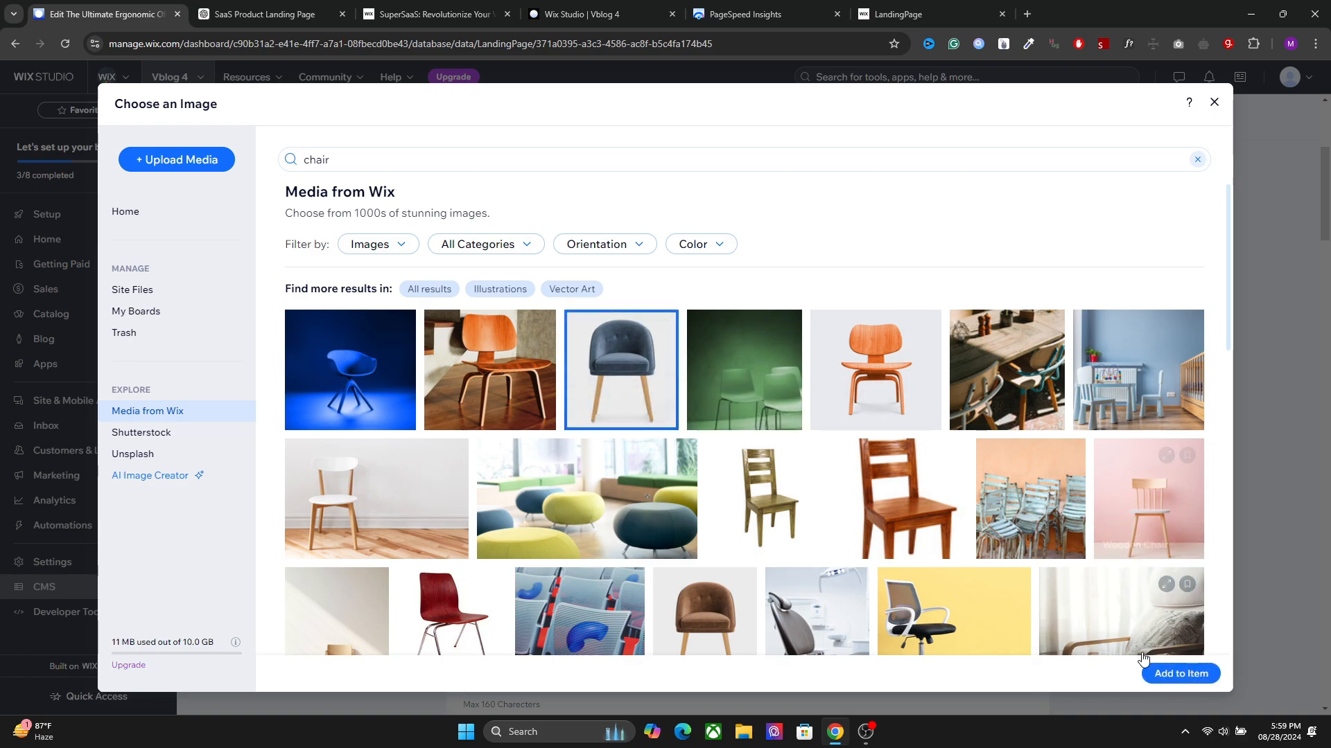
left_click(1178, 673)
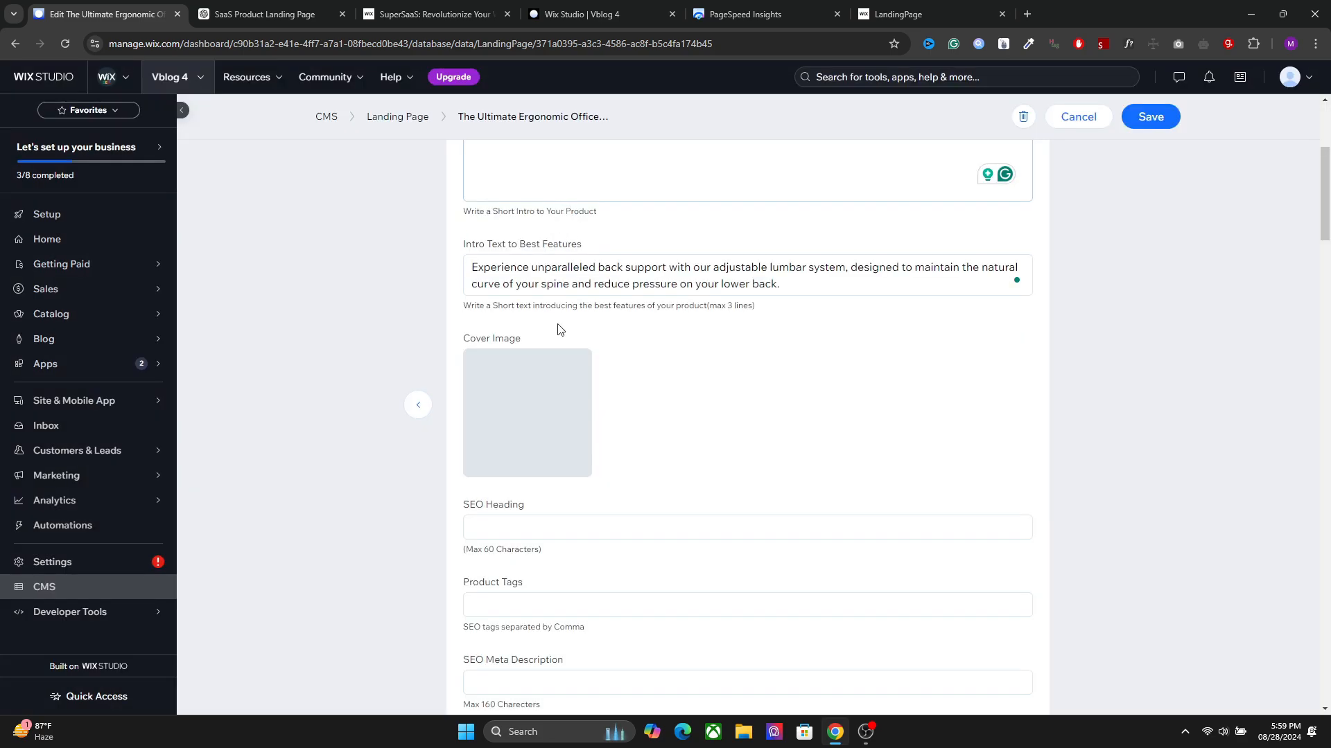
Step: Copy "The Ultimate Ergonomic Office Chair: Comfort Meets Functionality" from ChatGPT into the SEO Heading and remove the trailing line break
scroll(560, 329, "down", 4)
left_click(529, 253)
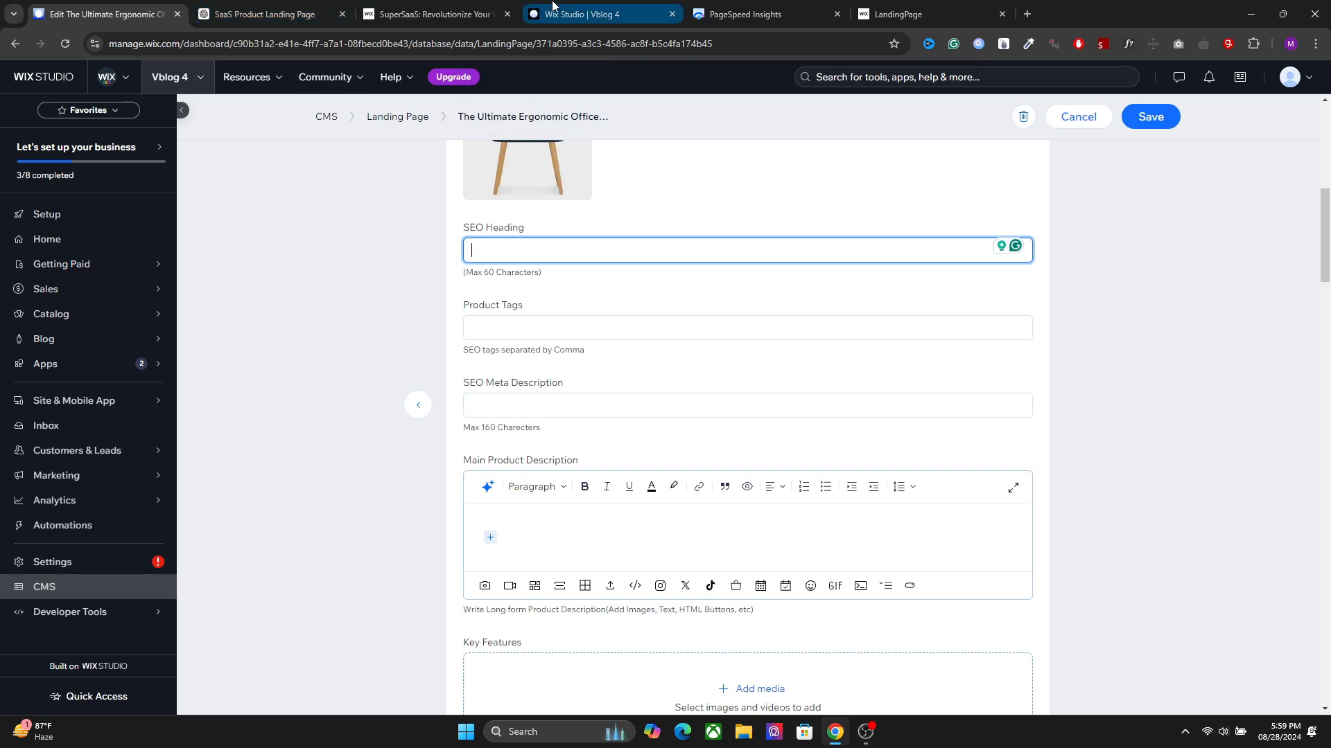
left_click(471, 13)
left_click(275, 12)
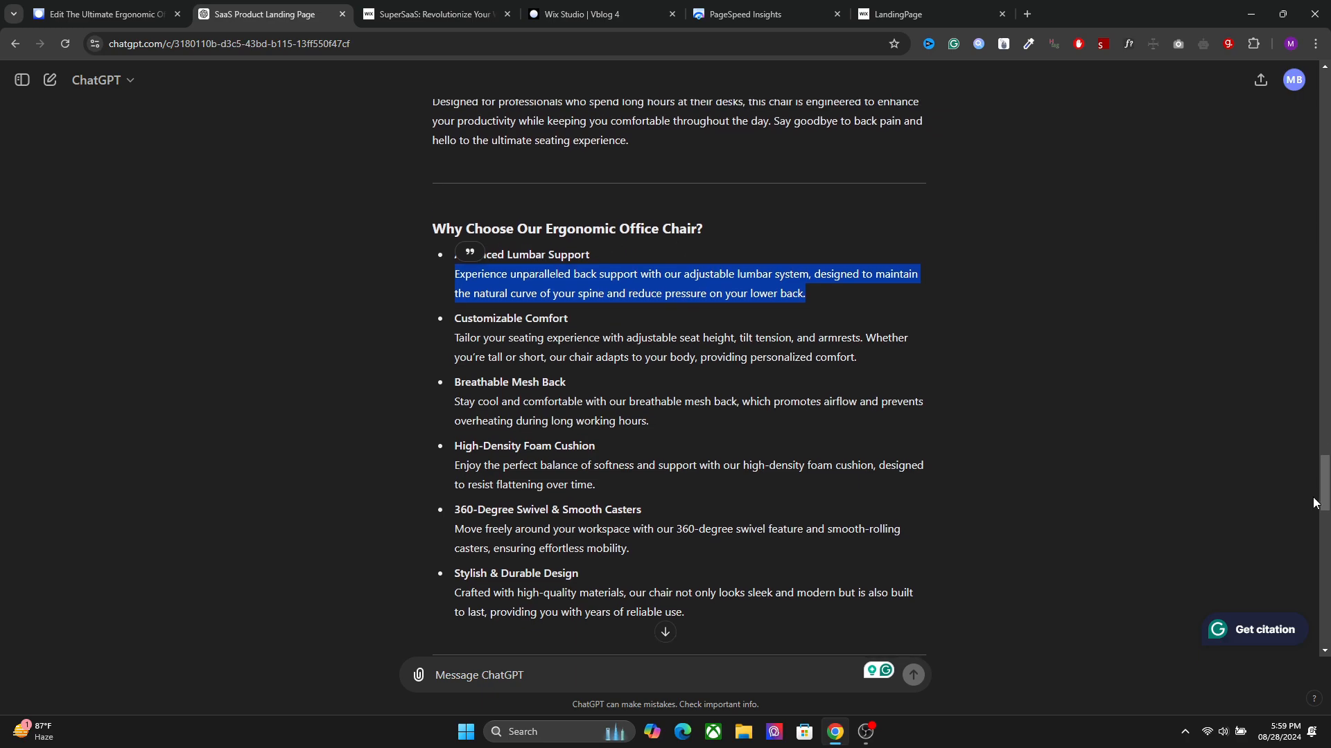
left_click_drag(1324, 496, 1325, 467)
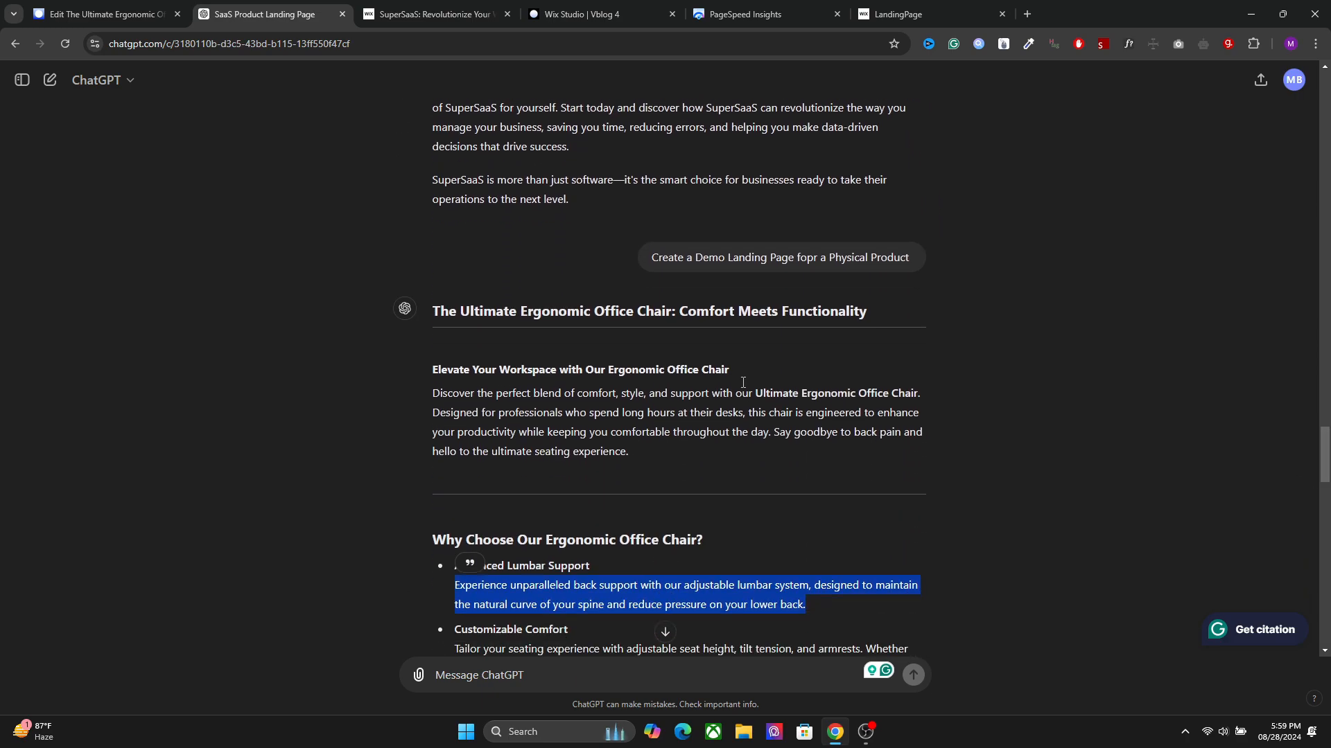
triple_click(507, 317)
right_click(508, 313)
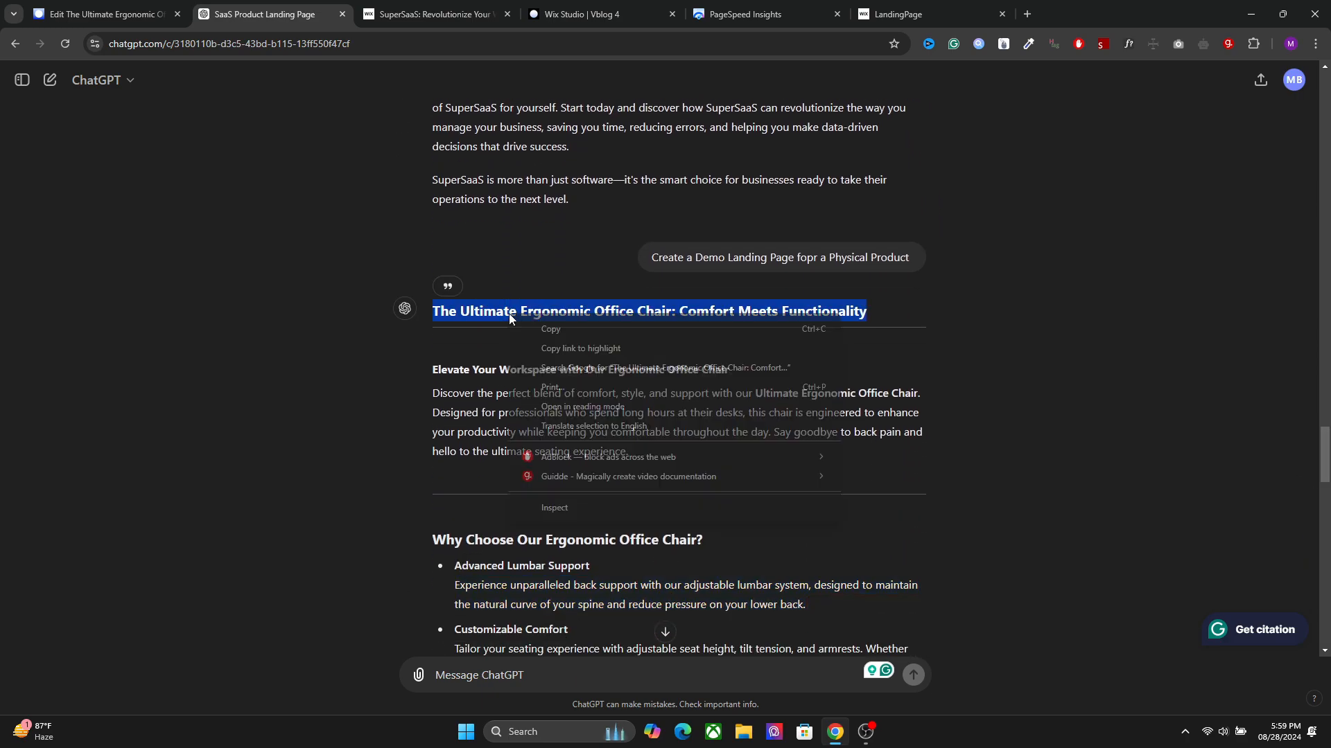
left_click(540, 326)
key("ctrl+shift+Tab")
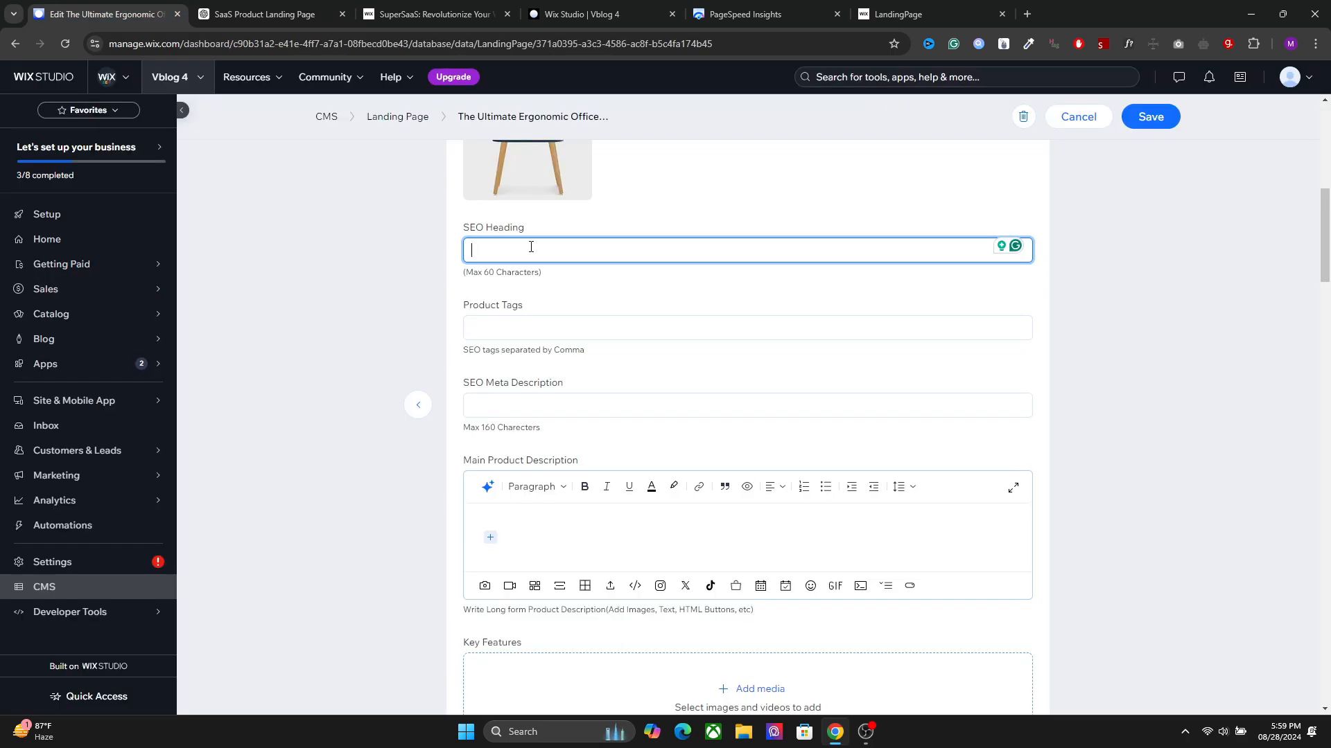
right_click(531, 247)
left_click(591, 399)
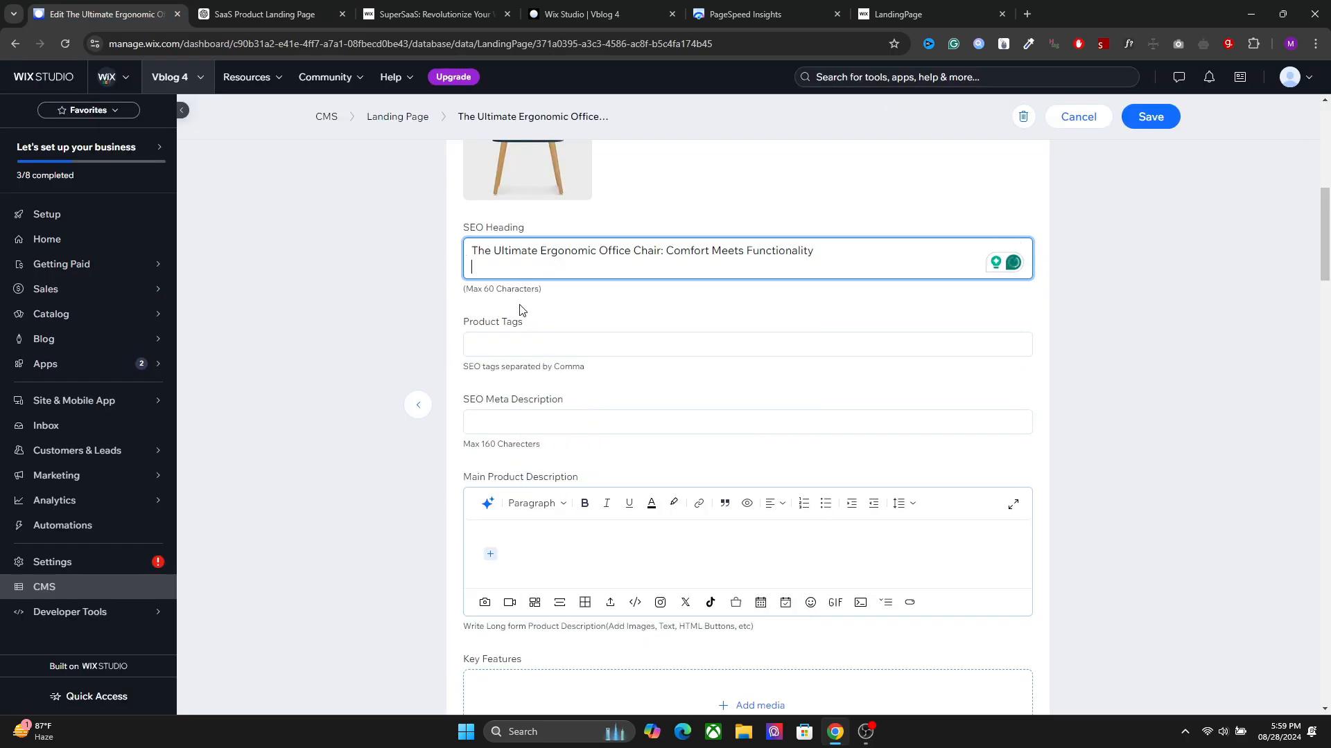
key("BackSpace")
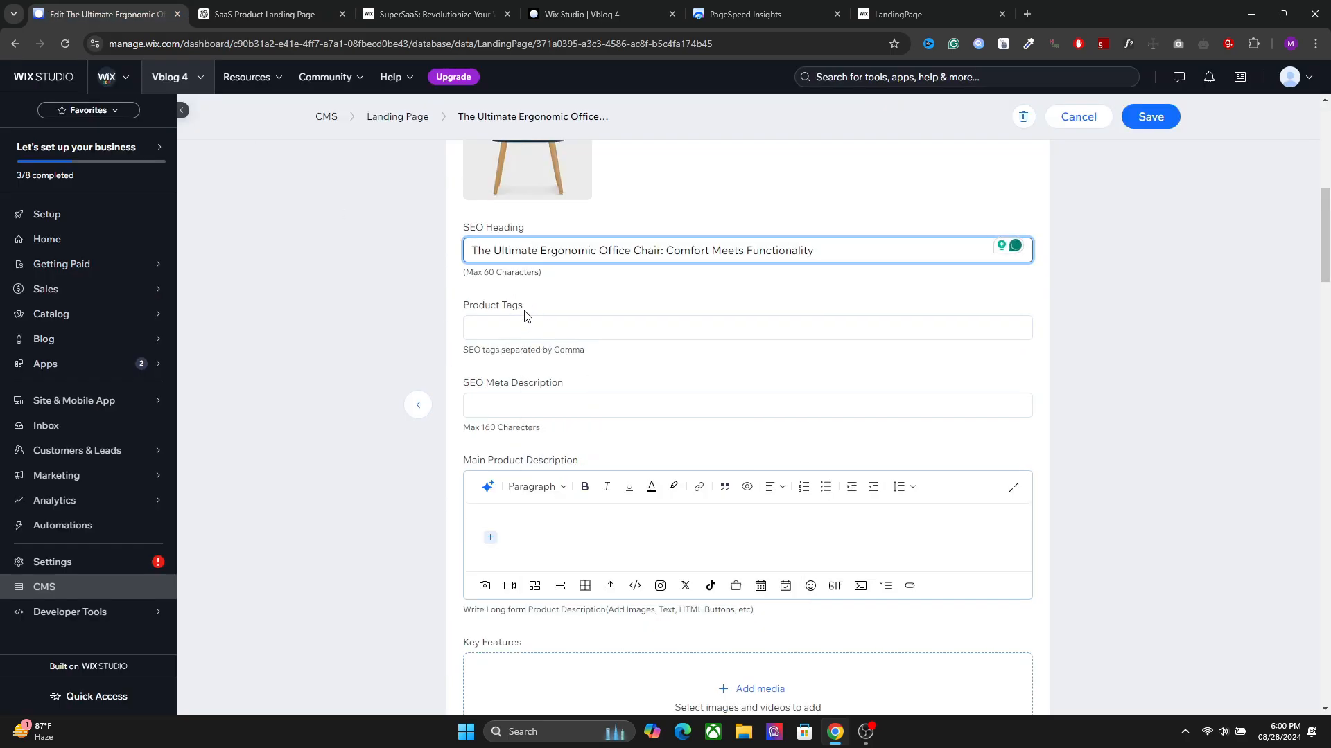
Step: Set the Product Tags to "chair, product" and the SEO Meta Description to "meta description"
left_click(558, 327)
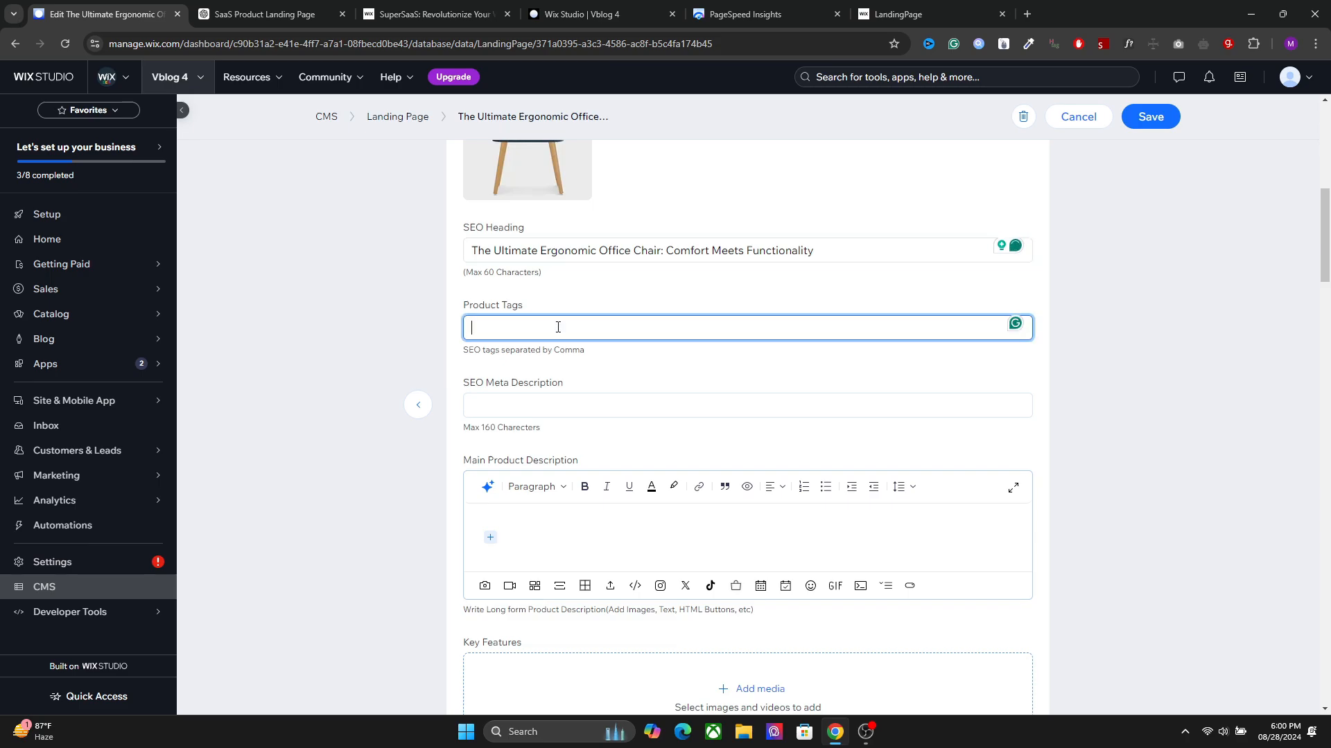
type("chair, product")
left_click(514, 402)
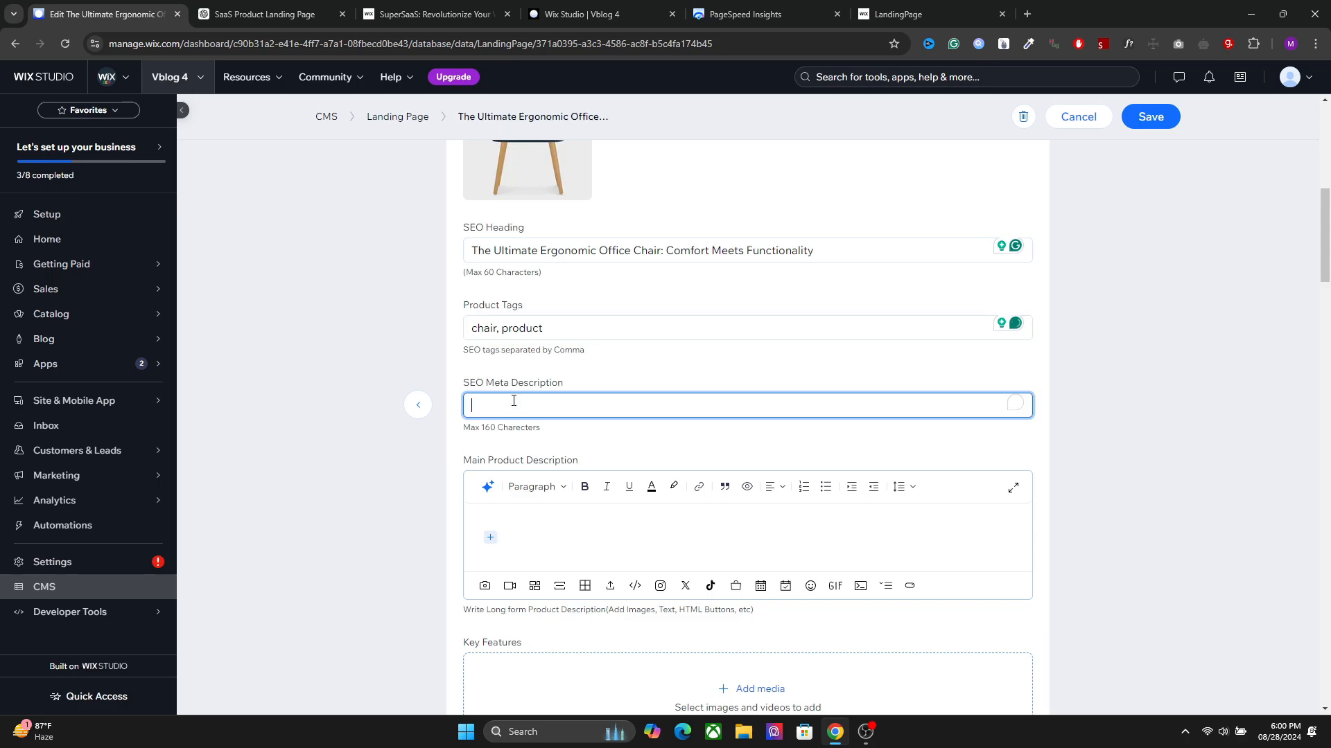
type("meta")
triple_click(524, 429)
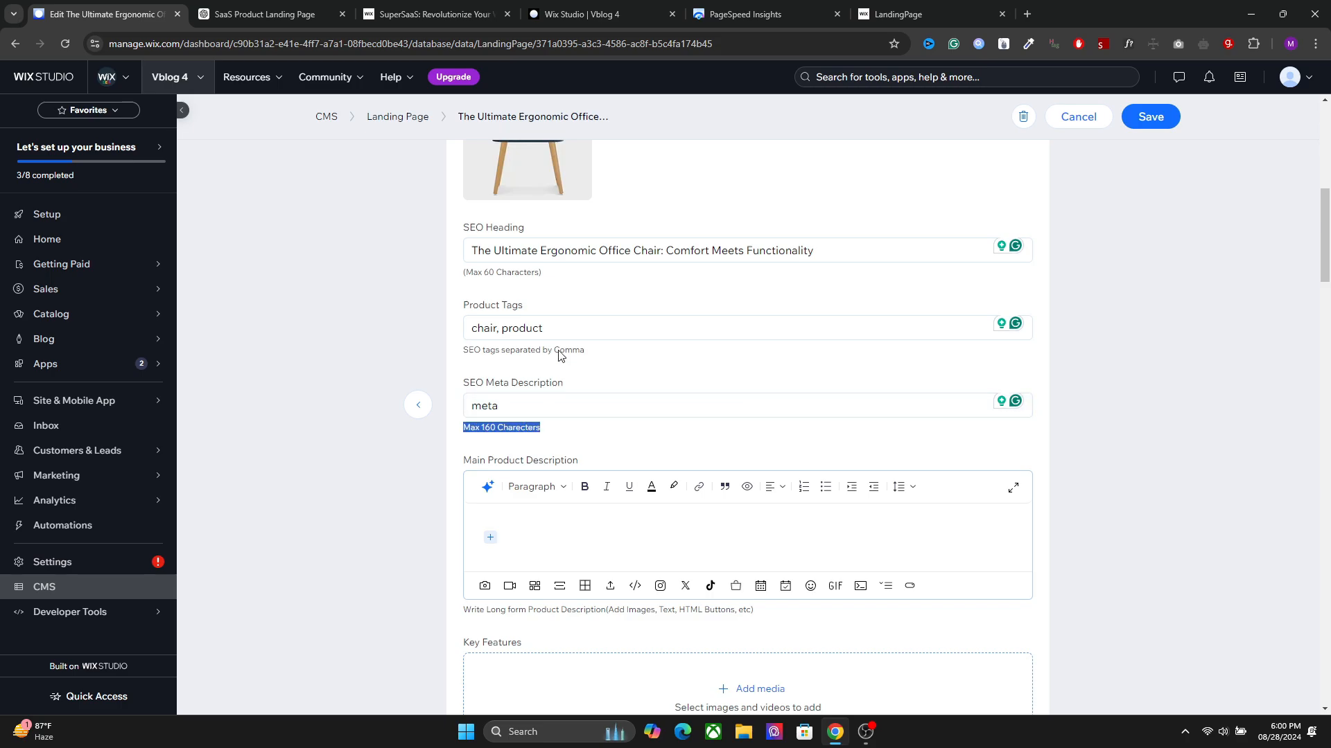
triple_click(572, 350)
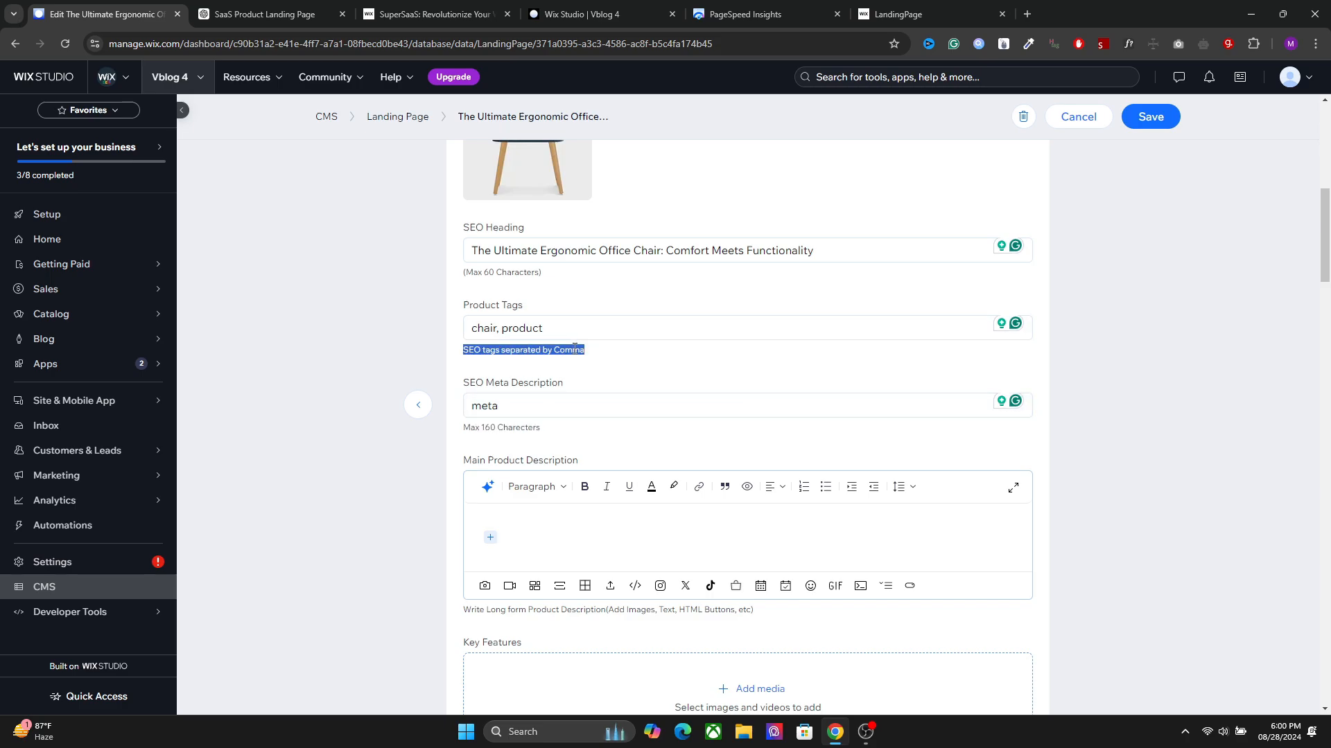
left_click(573, 324)
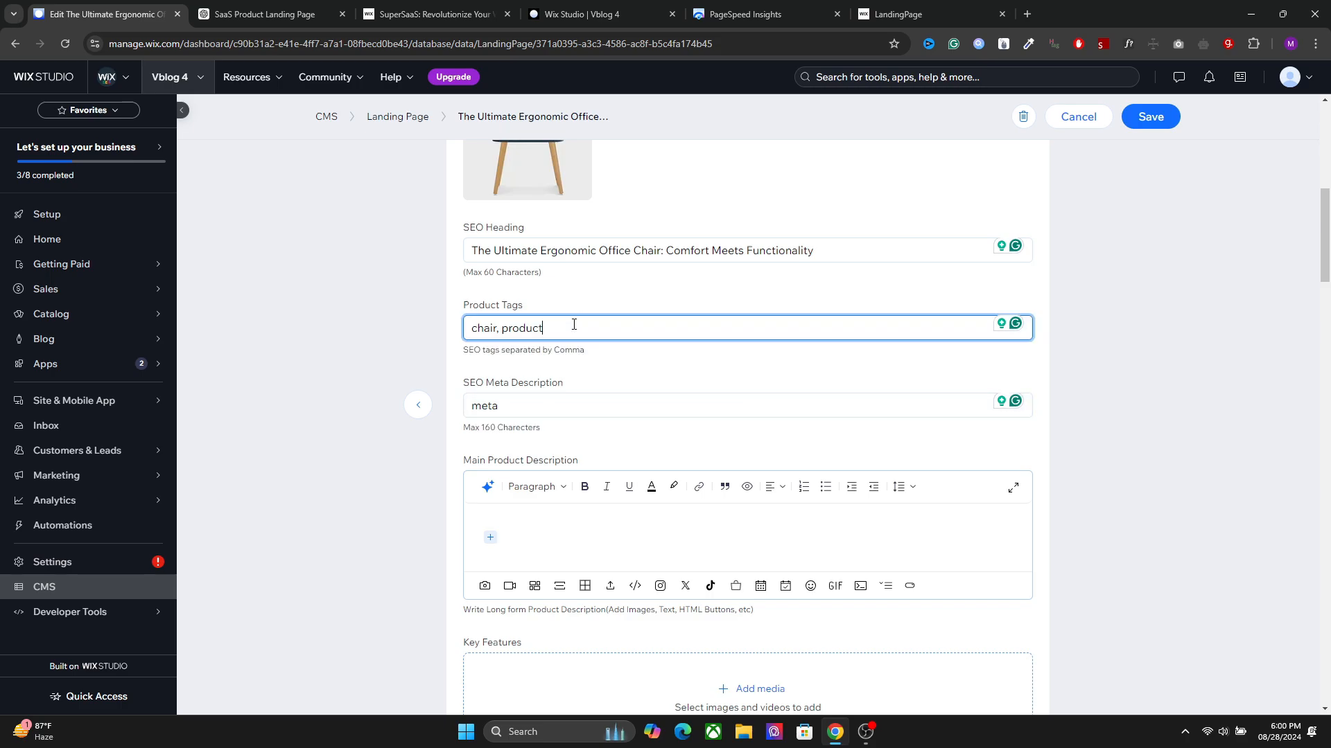
left_click(567, 398)
type("description")
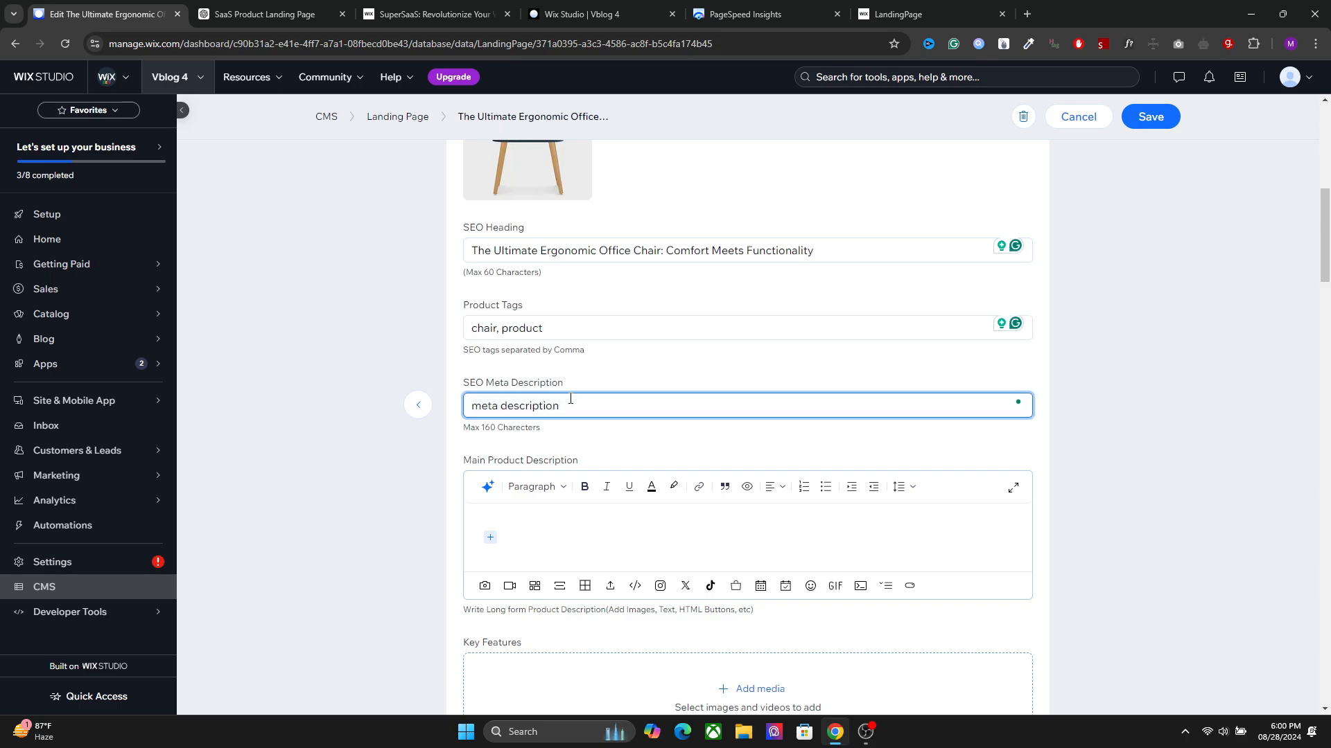
scroll(570, 399, "down", 2)
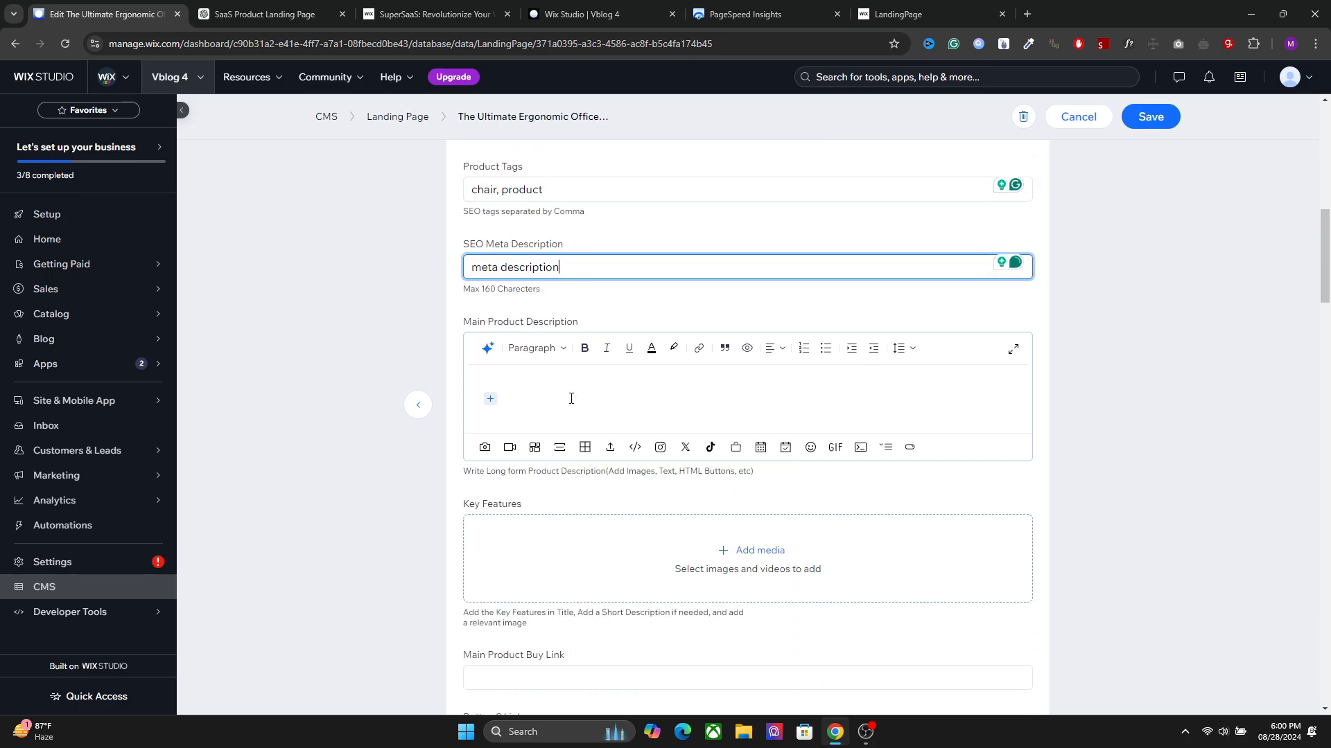
Step: Start adding media to the item's Key Features gallery and search Media from Wix for "chair"
left_click(572, 396)
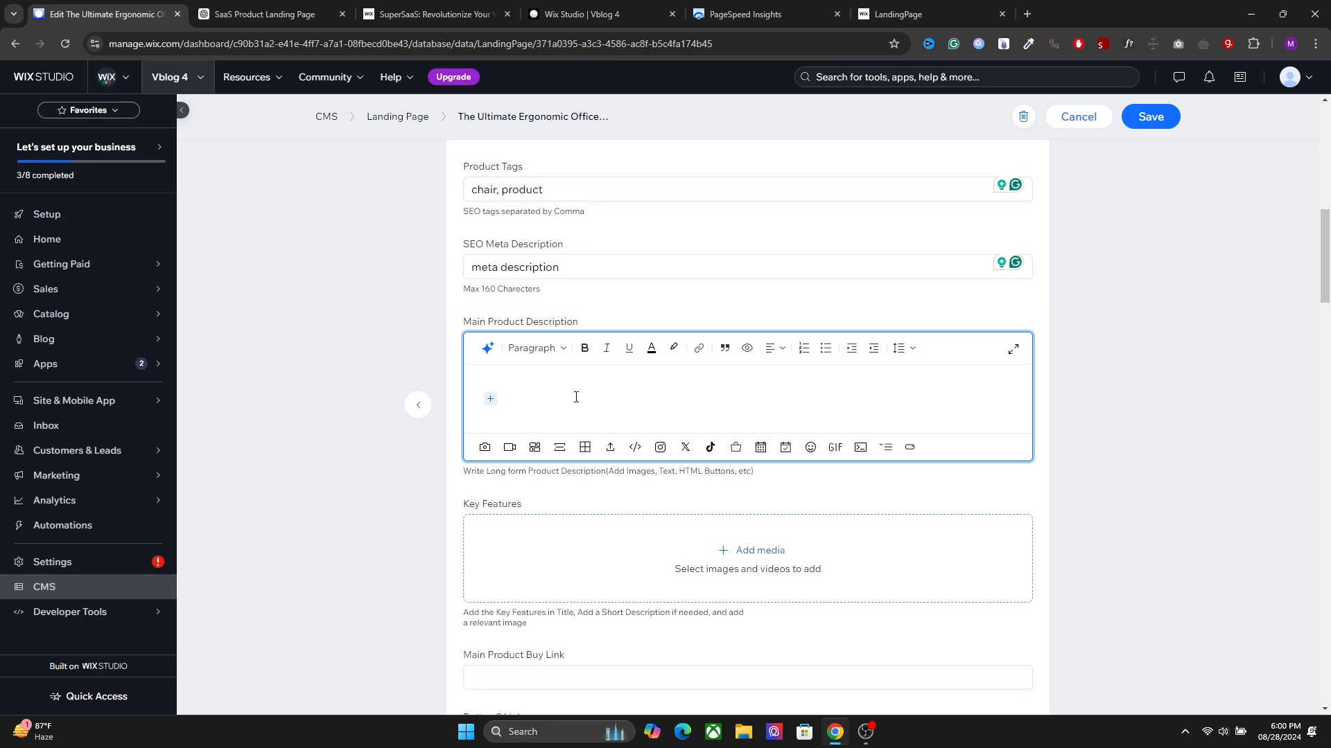
scroll(576, 397, "down", 3)
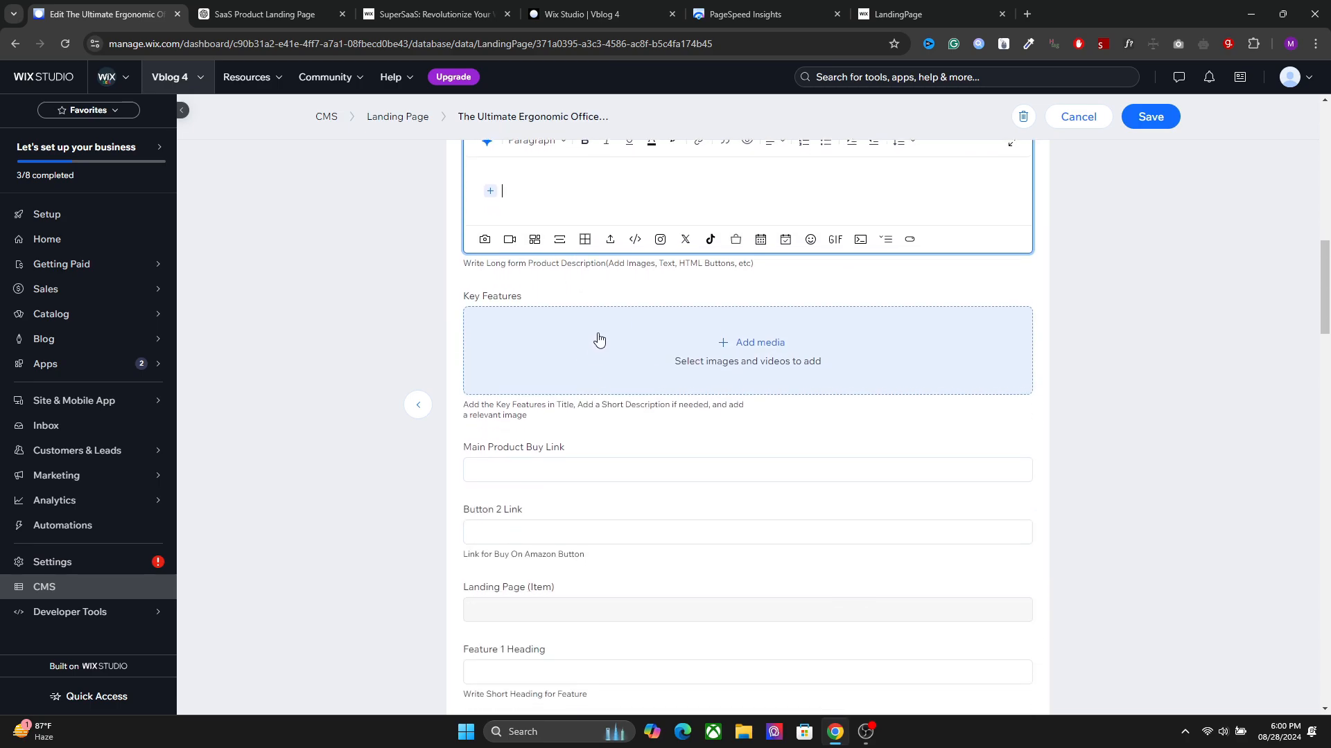
left_click(768, 344)
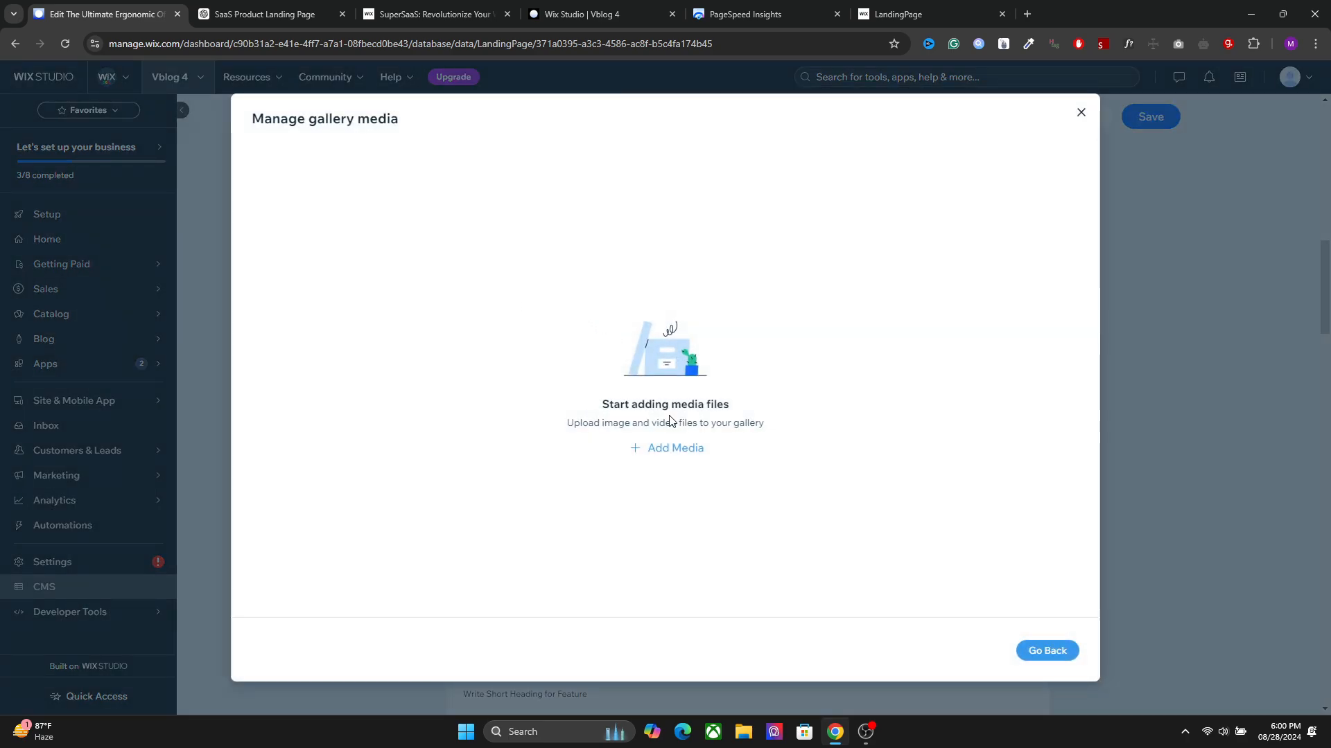
left_click(674, 449)
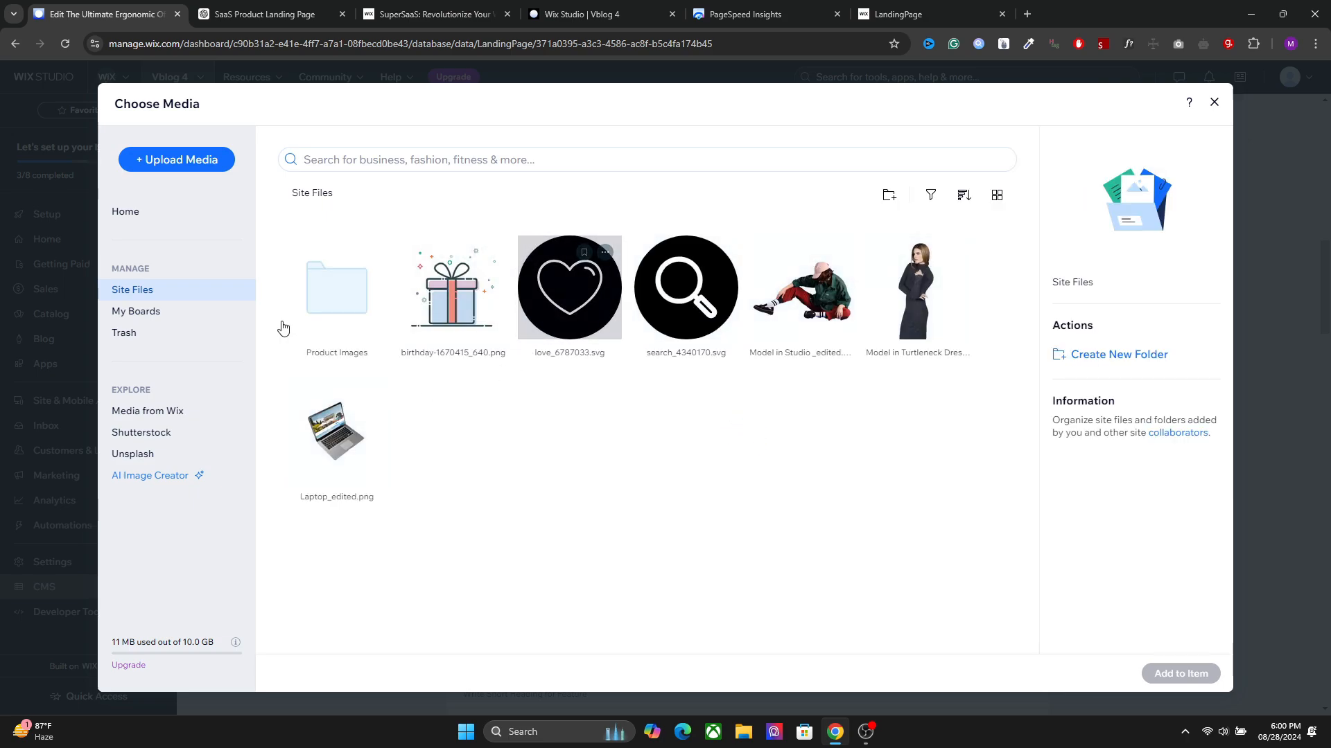
left_click(163, 416)
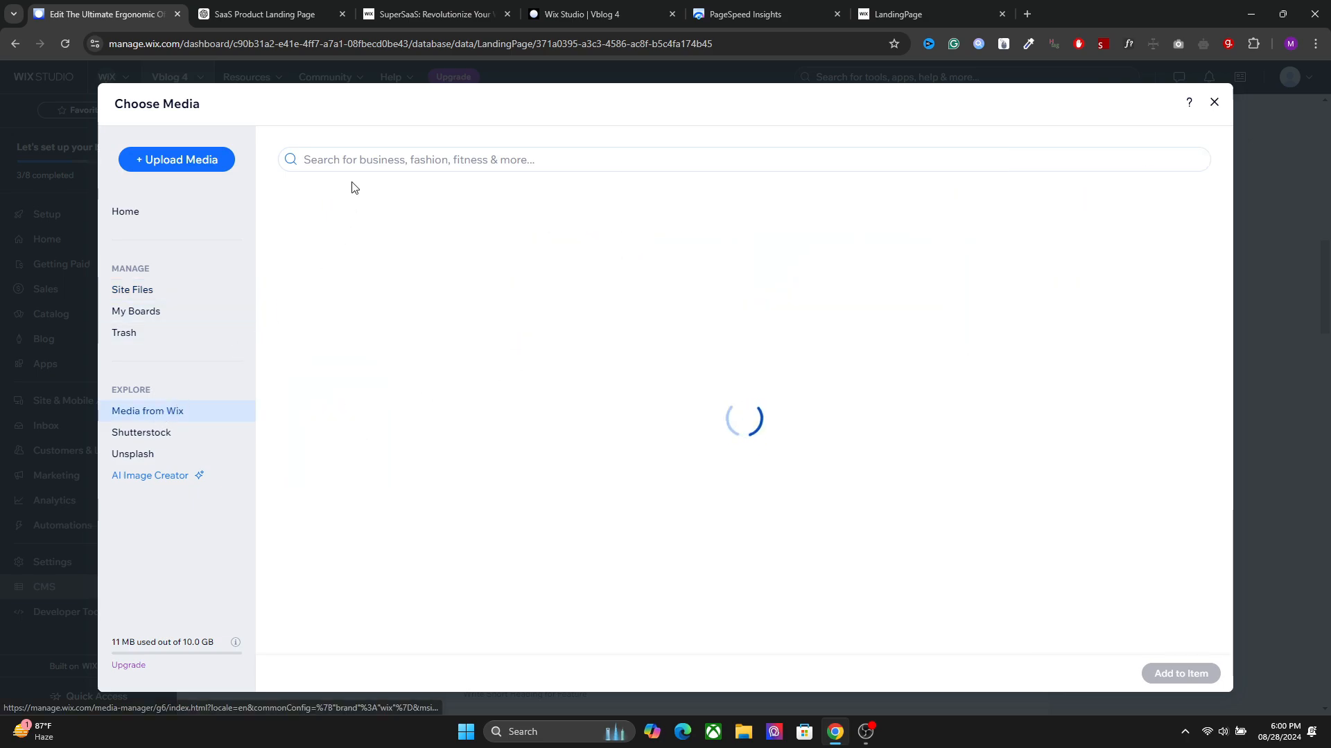
left_click(358, 161)
type("chair")
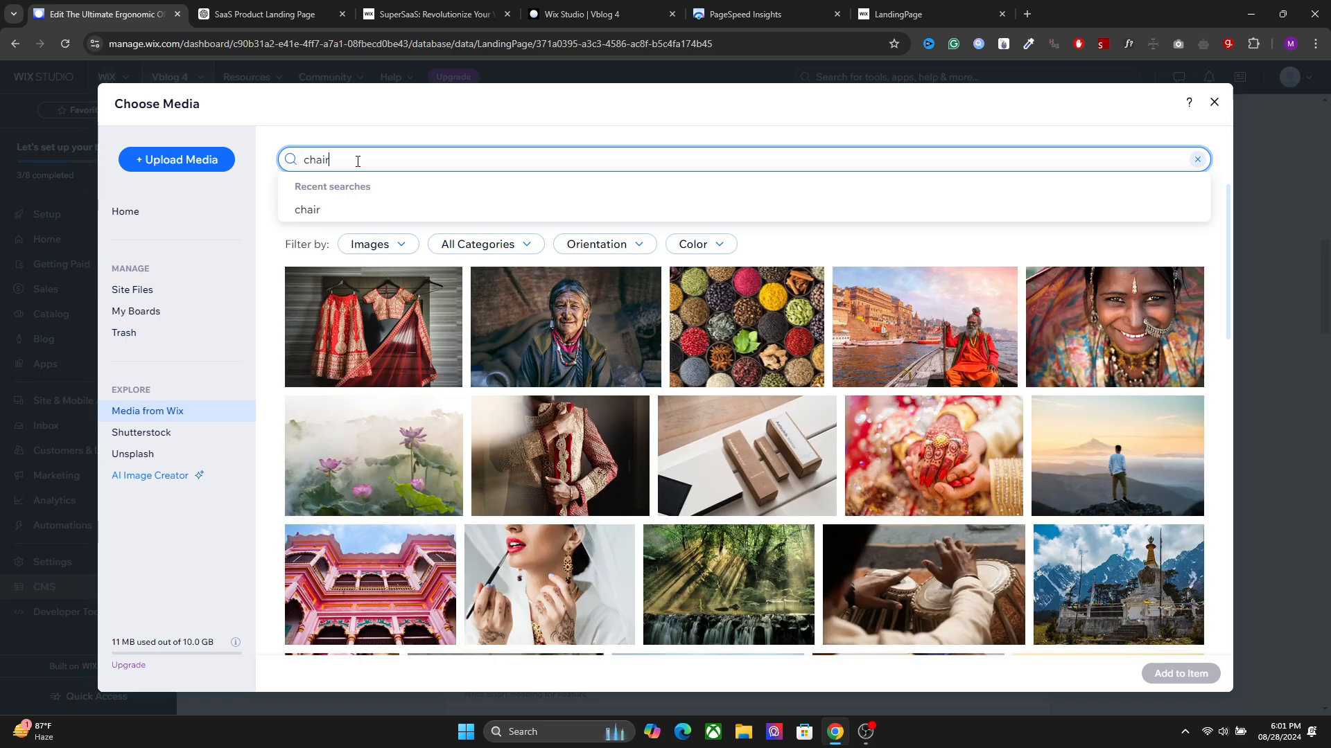
key("Return")
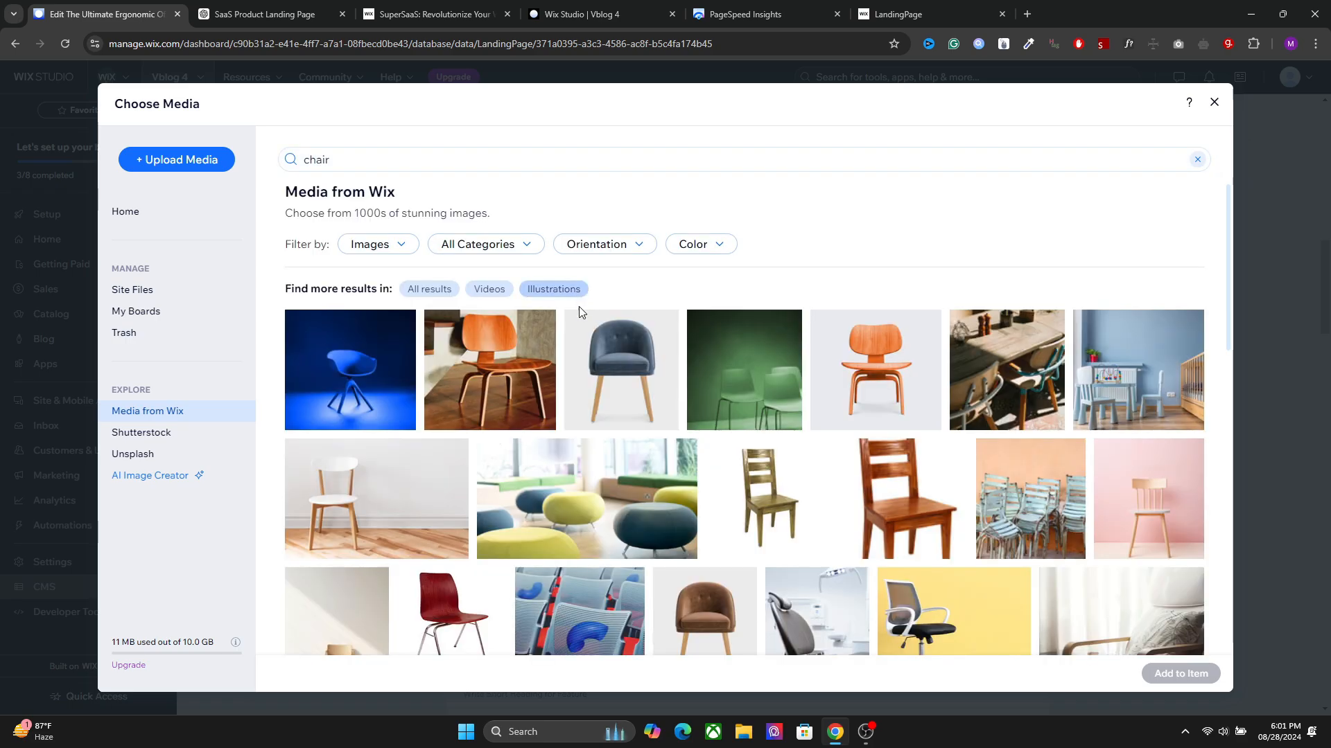
Step: Add six images to the gallery: blue chair, blue-grey upholstered chair, orange wooden chair, black and yellow chairs, green wooden chair and stacked chairs
left_click(375, 385)
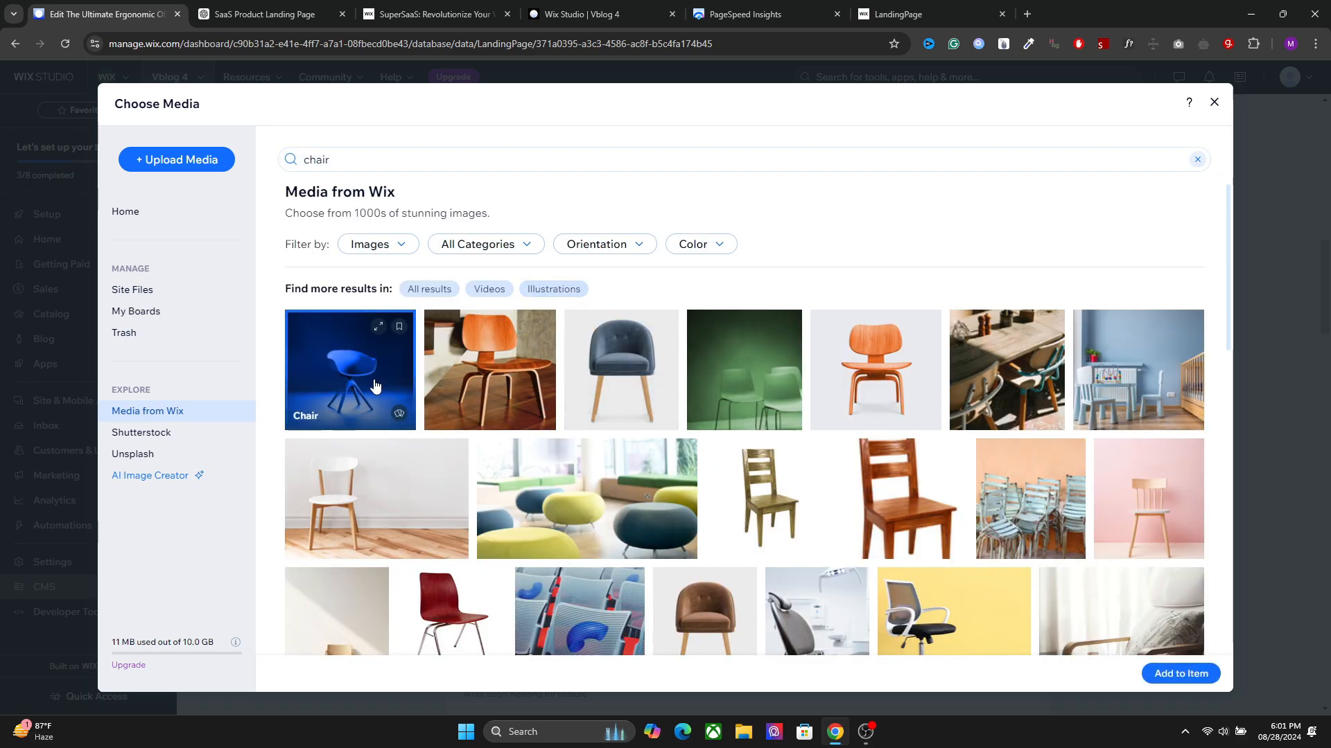
left_click(623, 391)
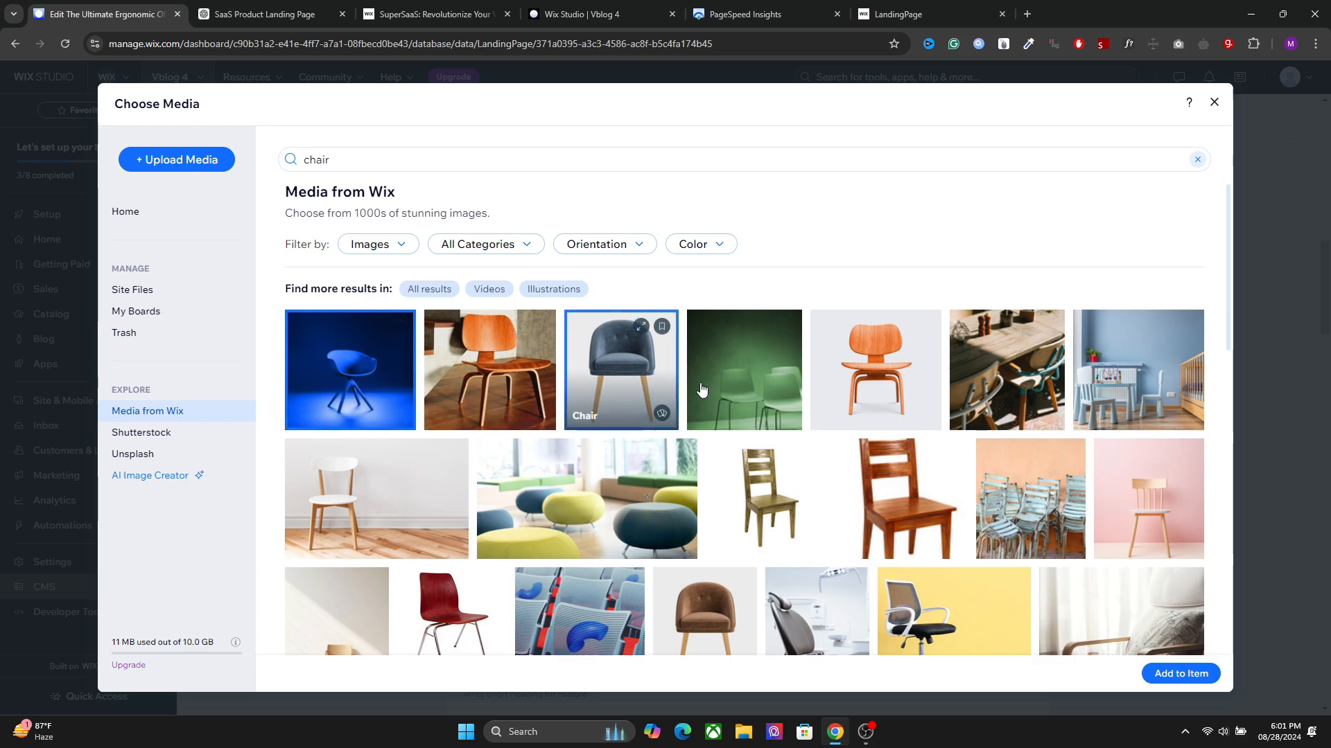
left_click(489, 374)
left_click(589, 497)
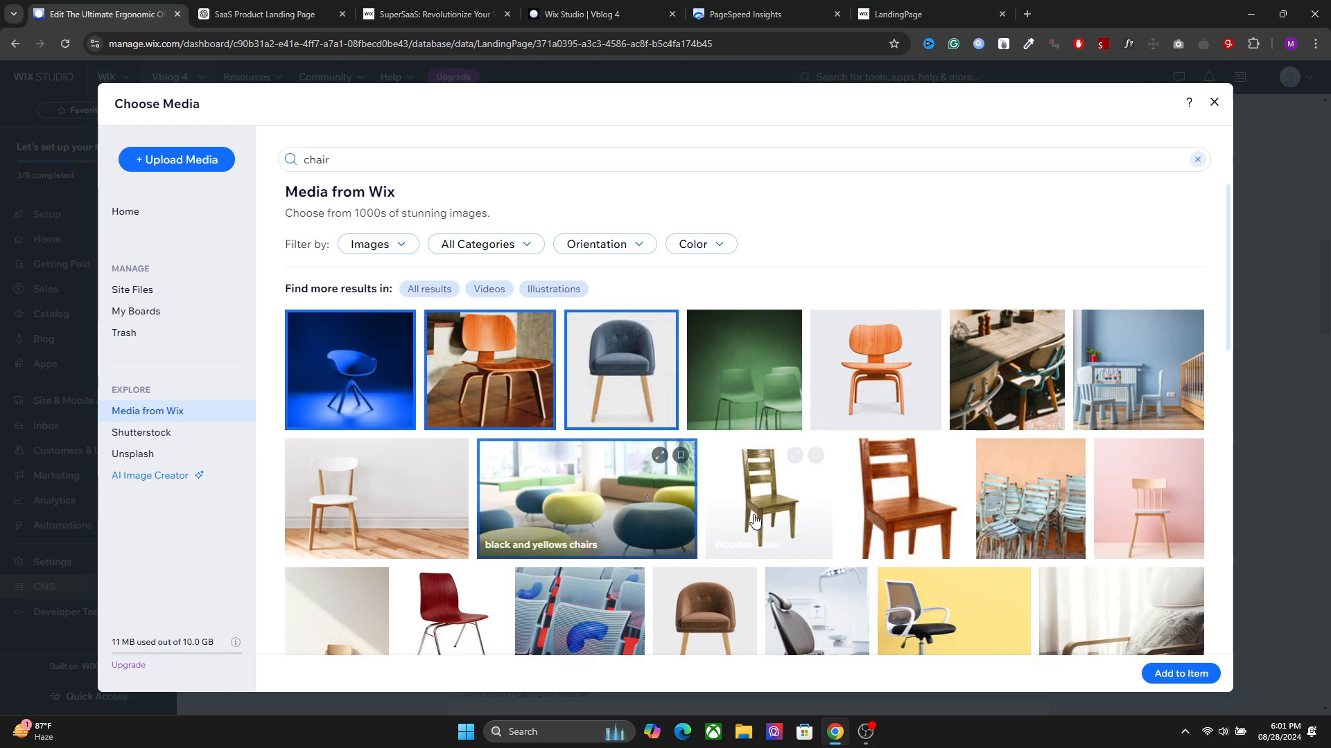
left_click(776, 516)
left_click(1010, 520)
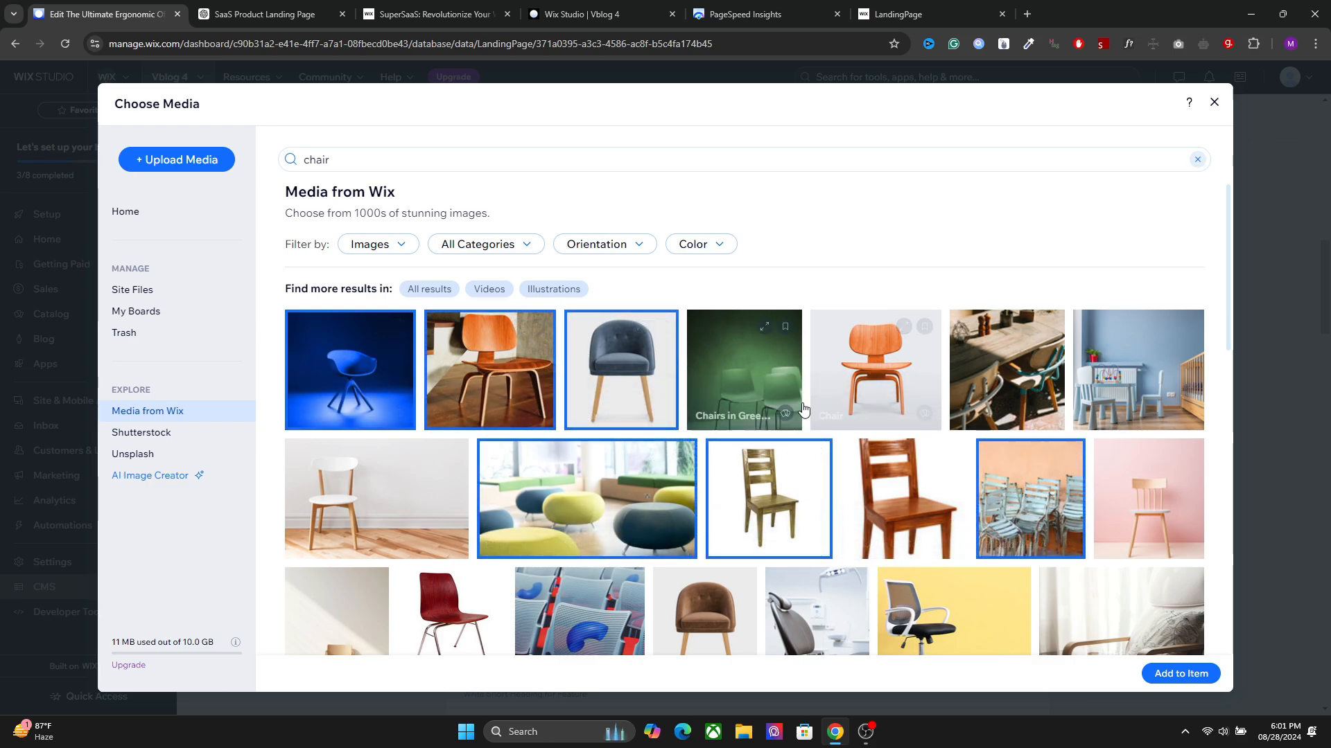
left_click(1181, 674)
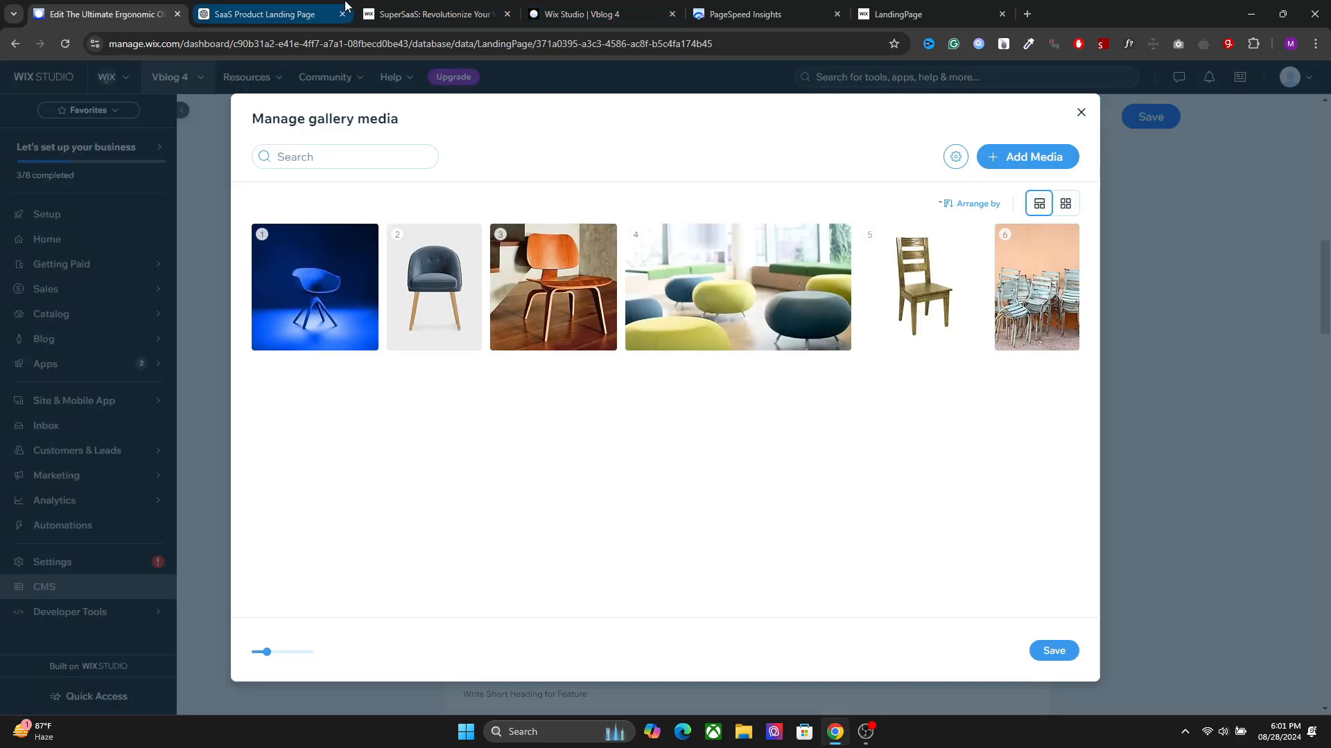
Step: Copy the "Ergonomic Design" heading from ChatGPT's Key Features list into the blue chair image's Title
left_click(324, 7)
scroll(490, 373, "down", 8)
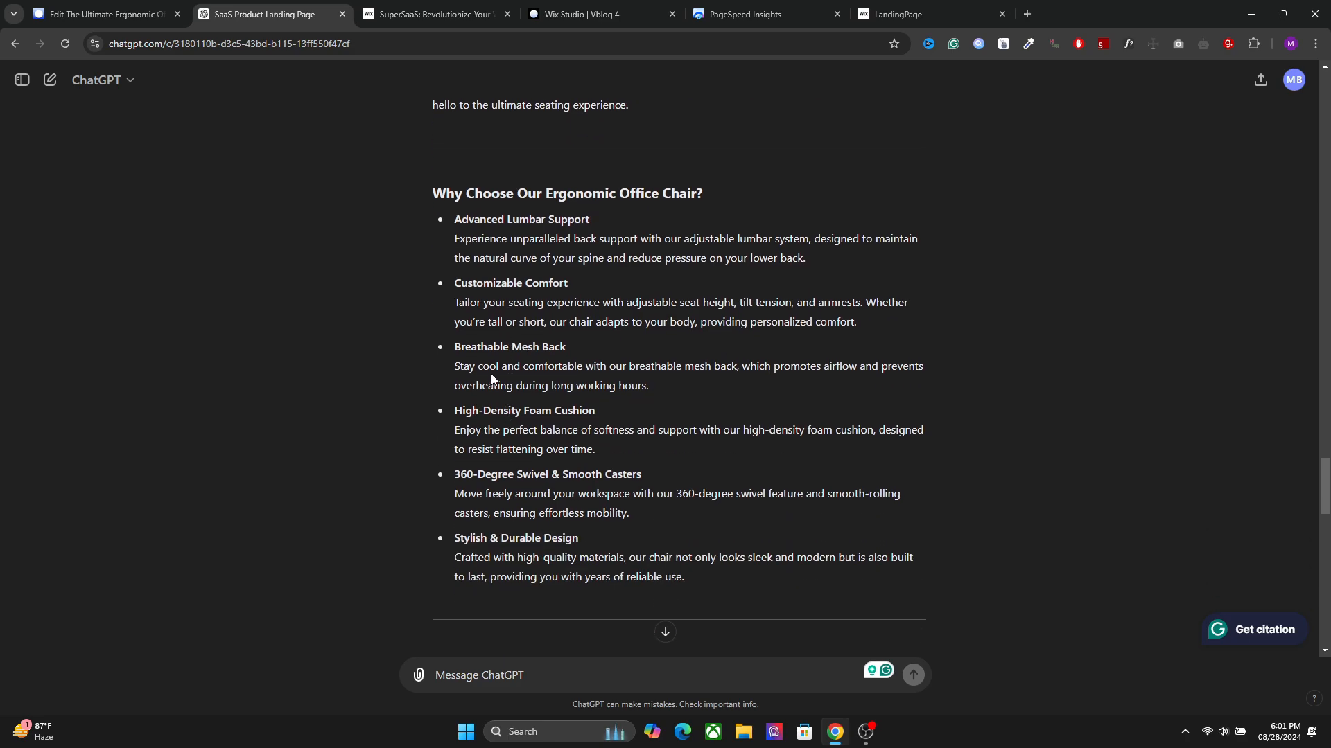
scroll(478, 366, "down", 1)
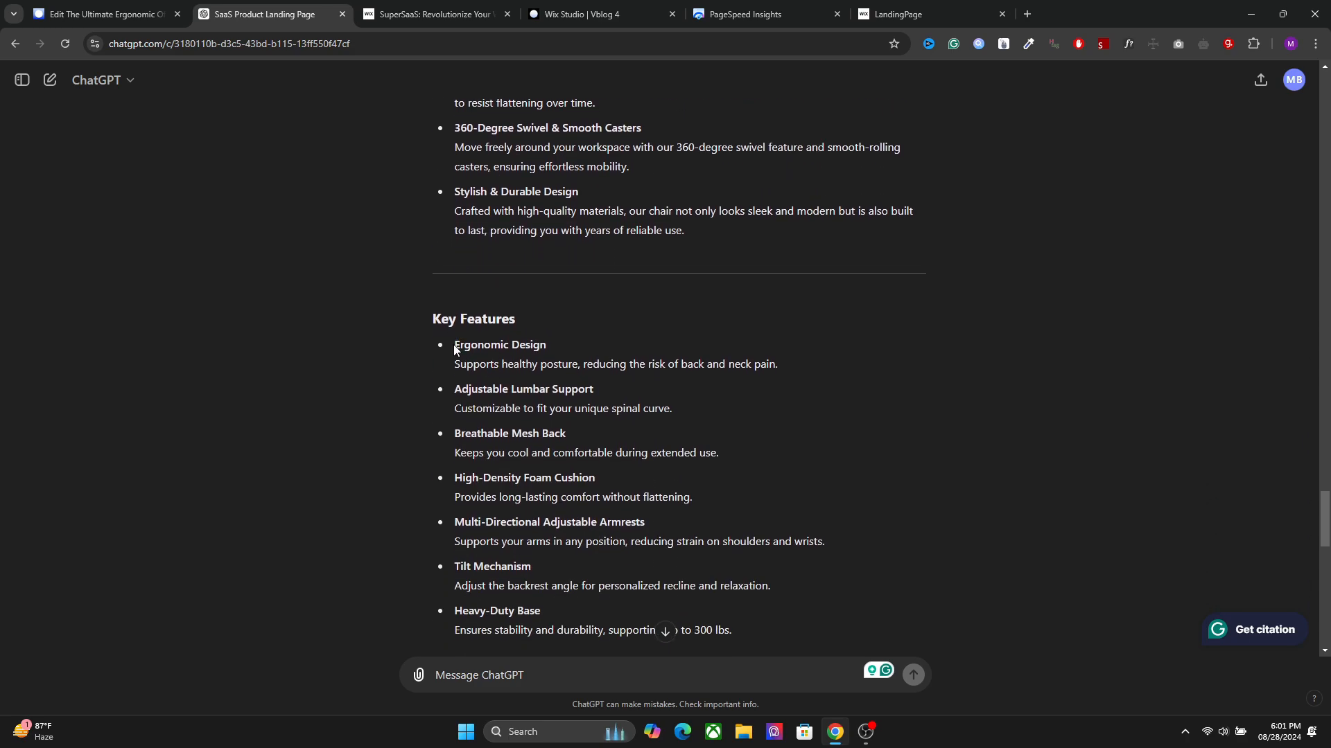
left_click_drag(455, 350, 547, 347)
right_click(540, 350)
left_click(558, 362)
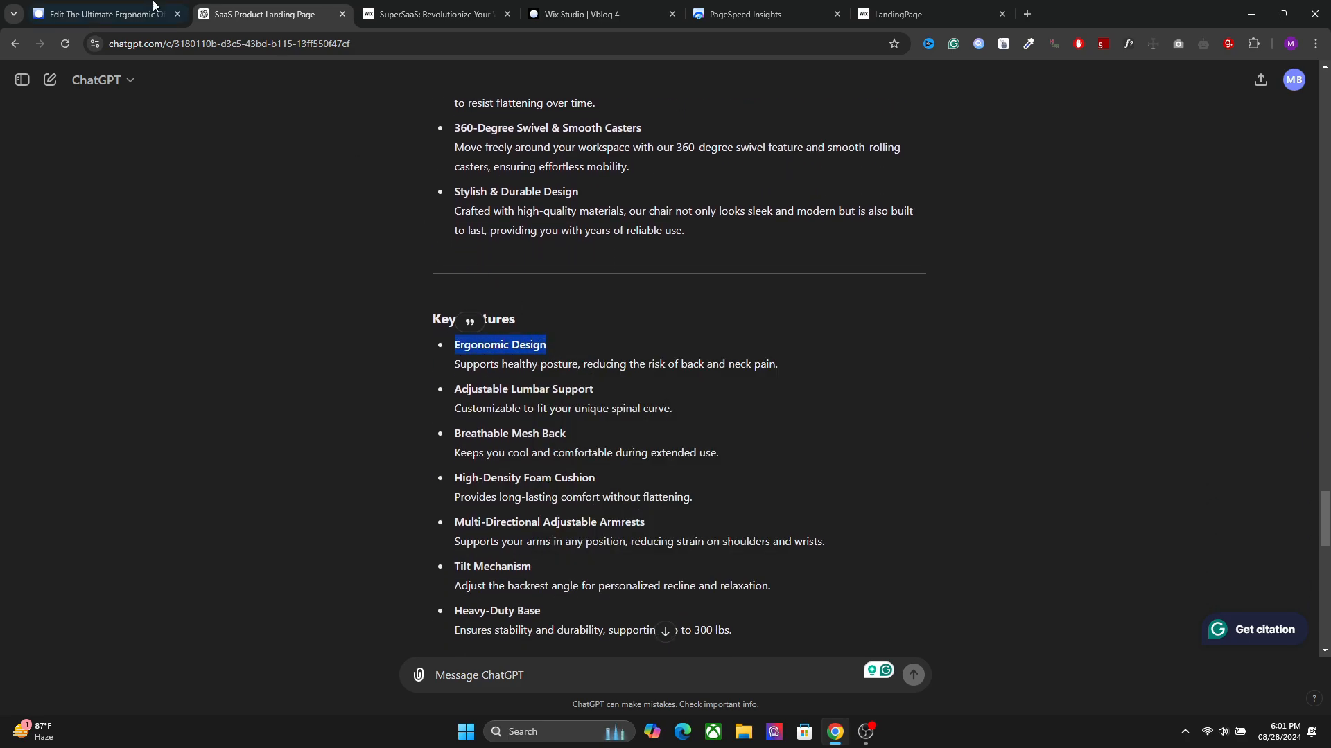
left_click(153, 6)
left_click(322, 273)
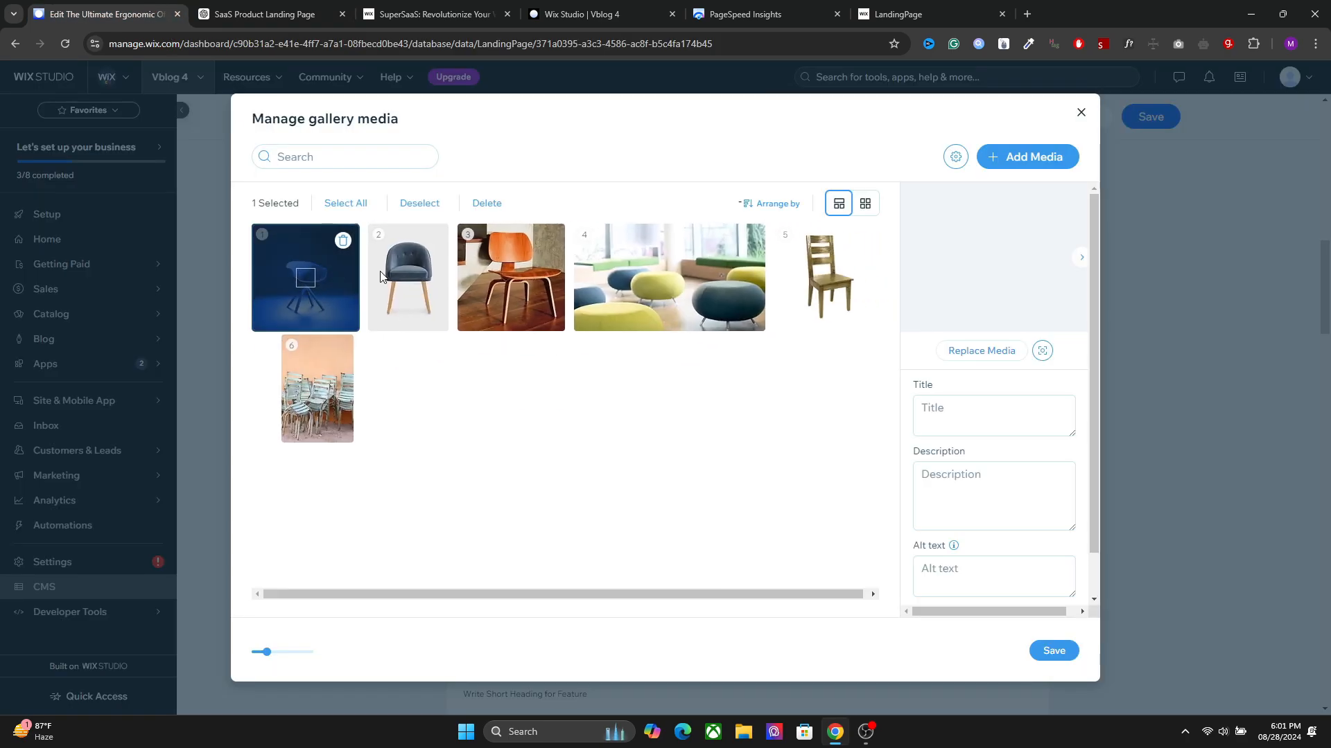
left_click(929, 427)
right_click(927, 428)
left_click(970, 219)
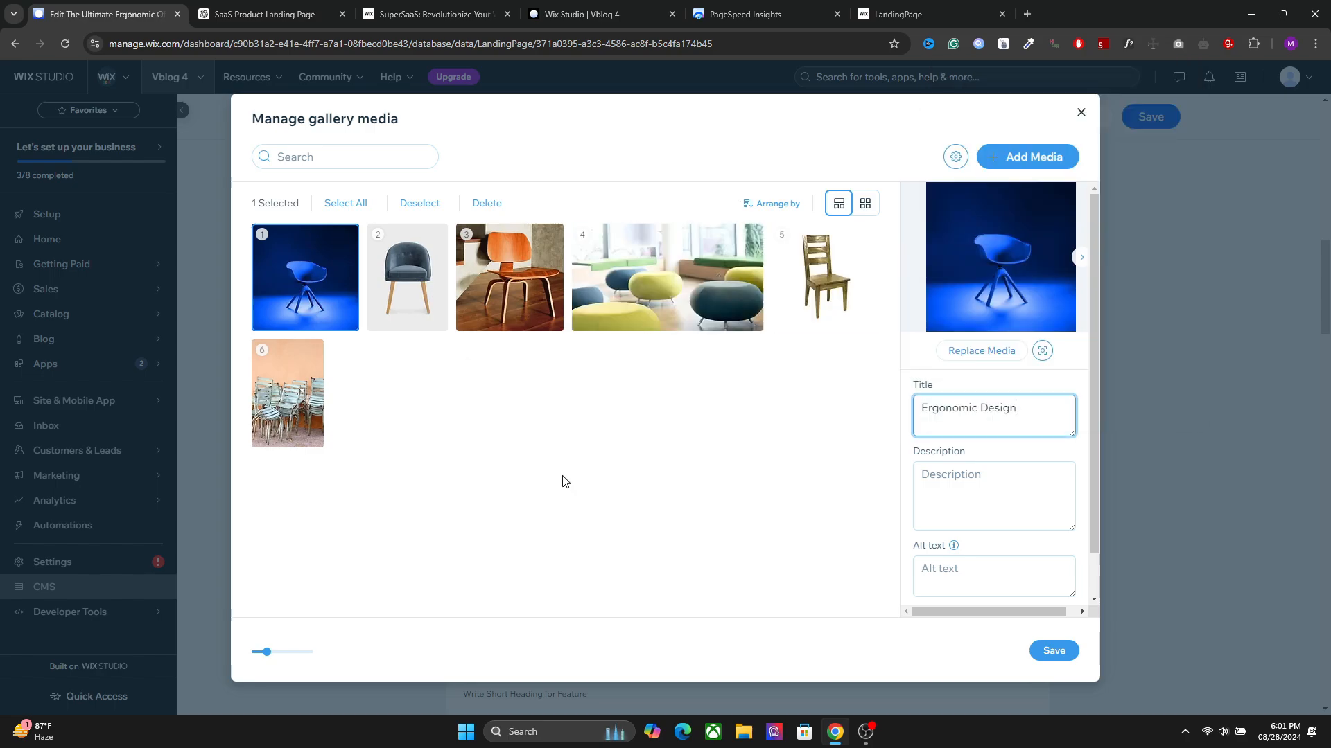
Step: Copy ChatGPT's "Supports healthy posture, reducing the risk of back and neck pain." into the blue chair image's Description
left_click(291, 15)
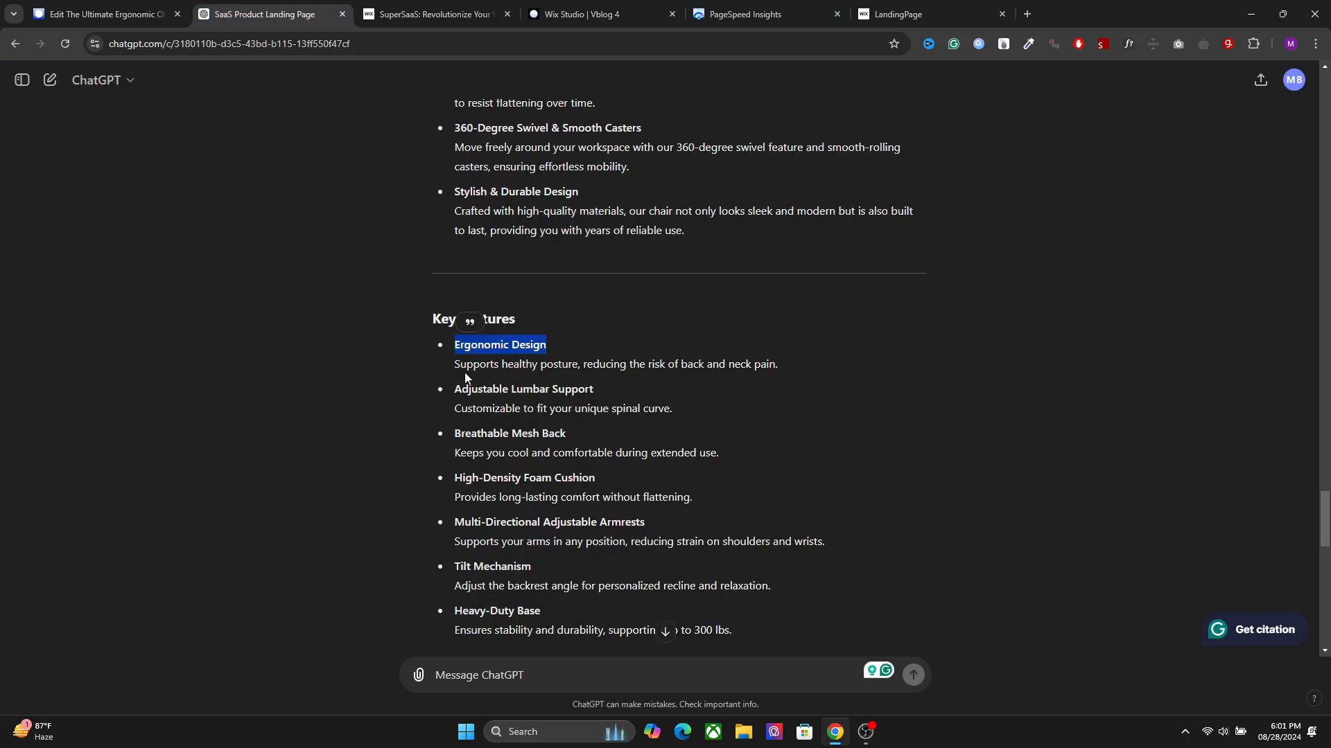
left_click_drag(457, 369, 778, 366)
right_click(765, 366)
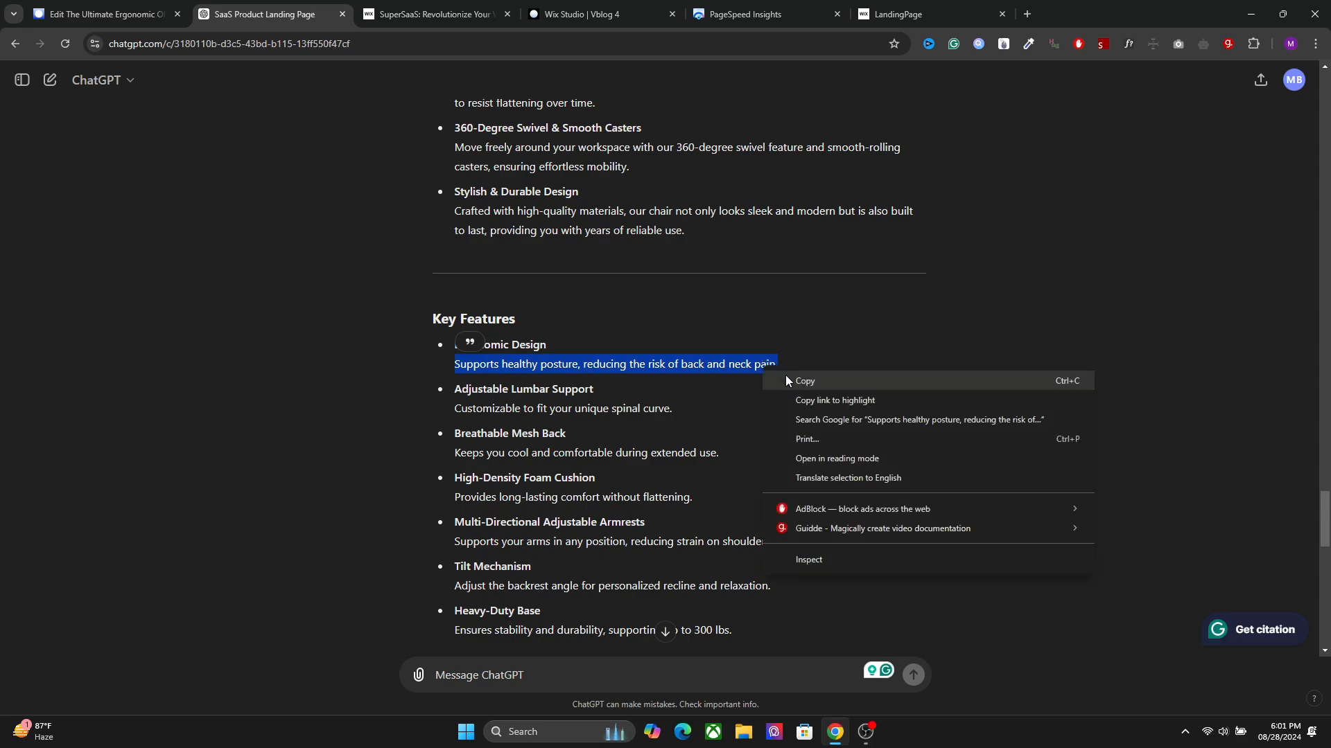
left_click(787, 380)
left_click(104, 14)
left_click(990, 489)
right_click(953, 473)
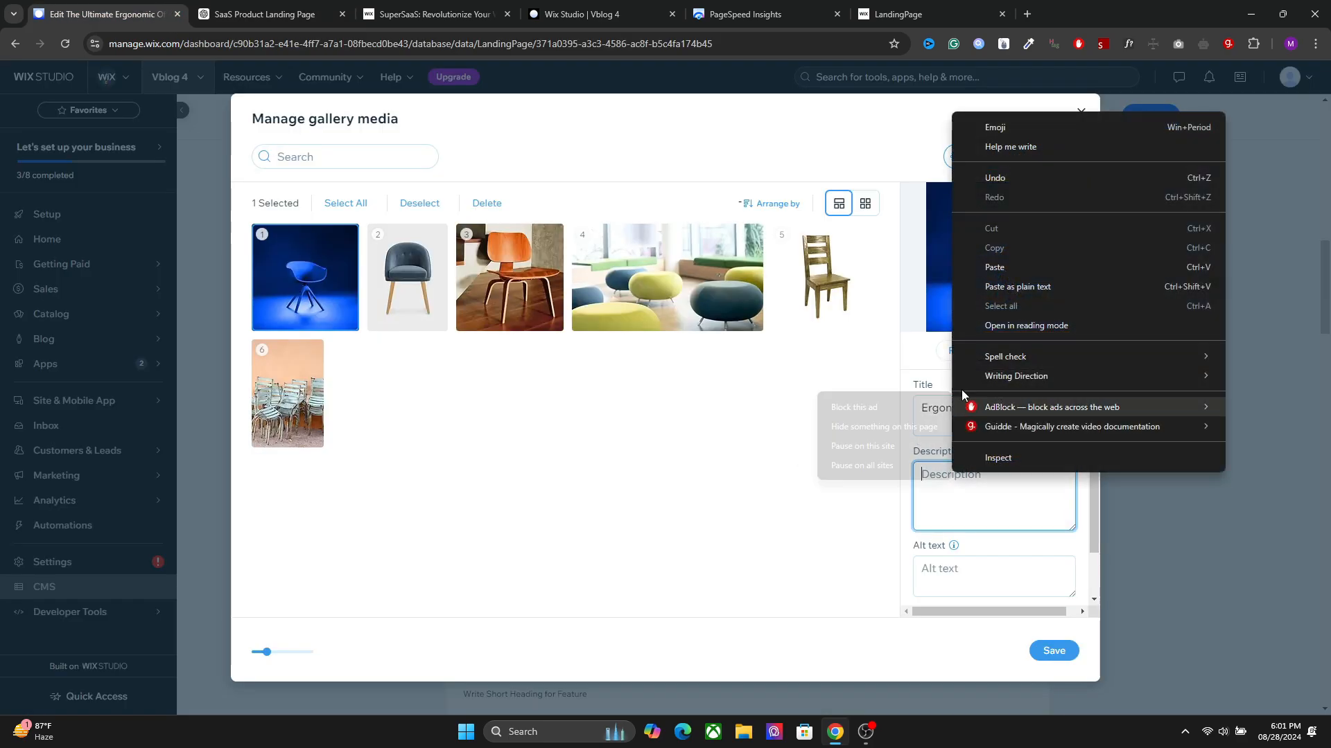
left_click(1005, 276)
Step: Copy the blue chair image's title "Ergonomic Design" into its Alt text
left_click_drag(1018, 409, 921, 409)
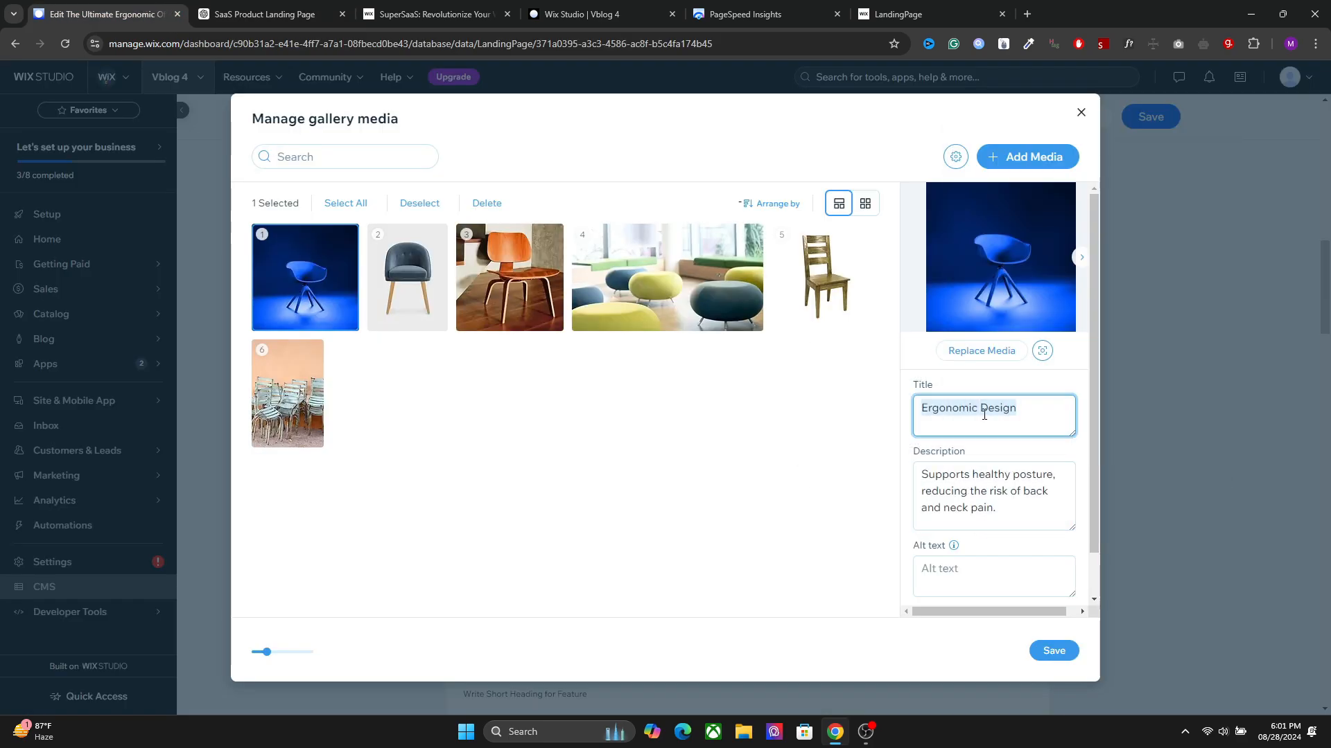
right_click(985, 410)
left_click(1025, 119)
scroll(962, 312, "down", 1)
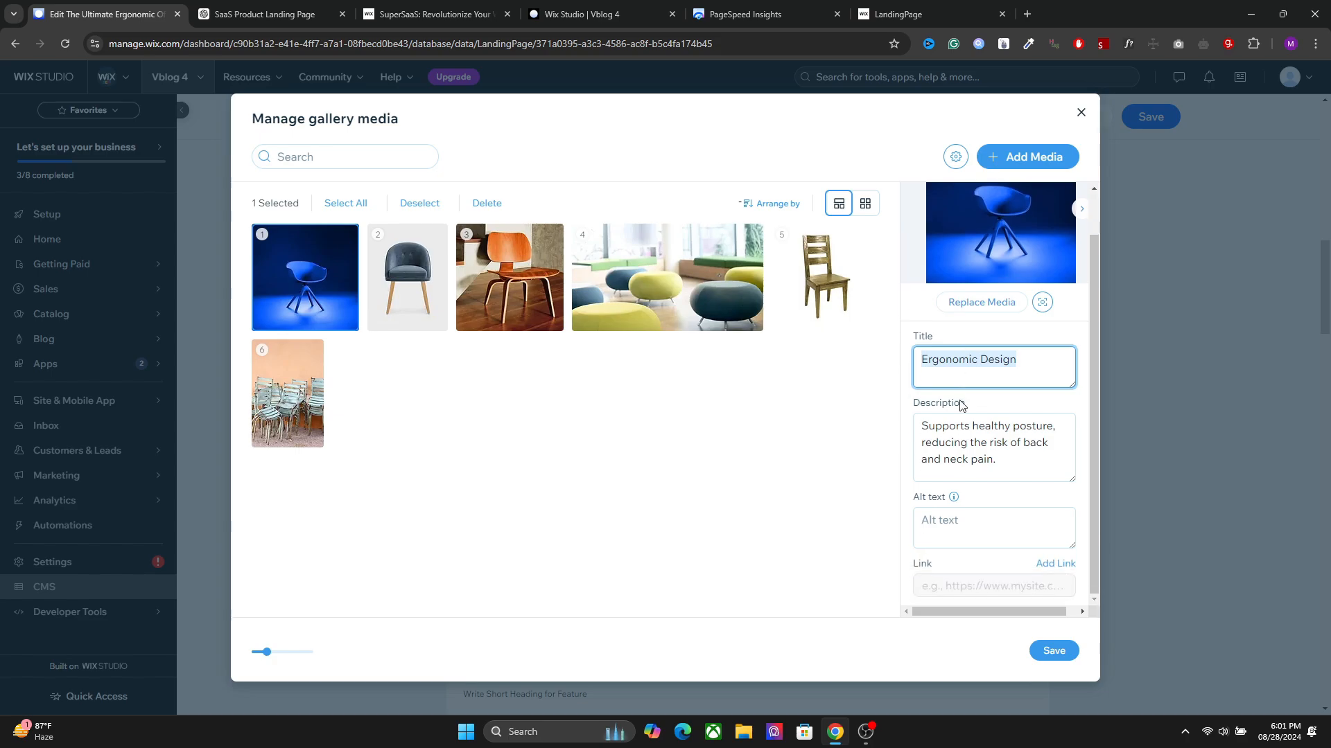
left_click(944, 525)
right_click(944, 525)
left_click(980, 322)
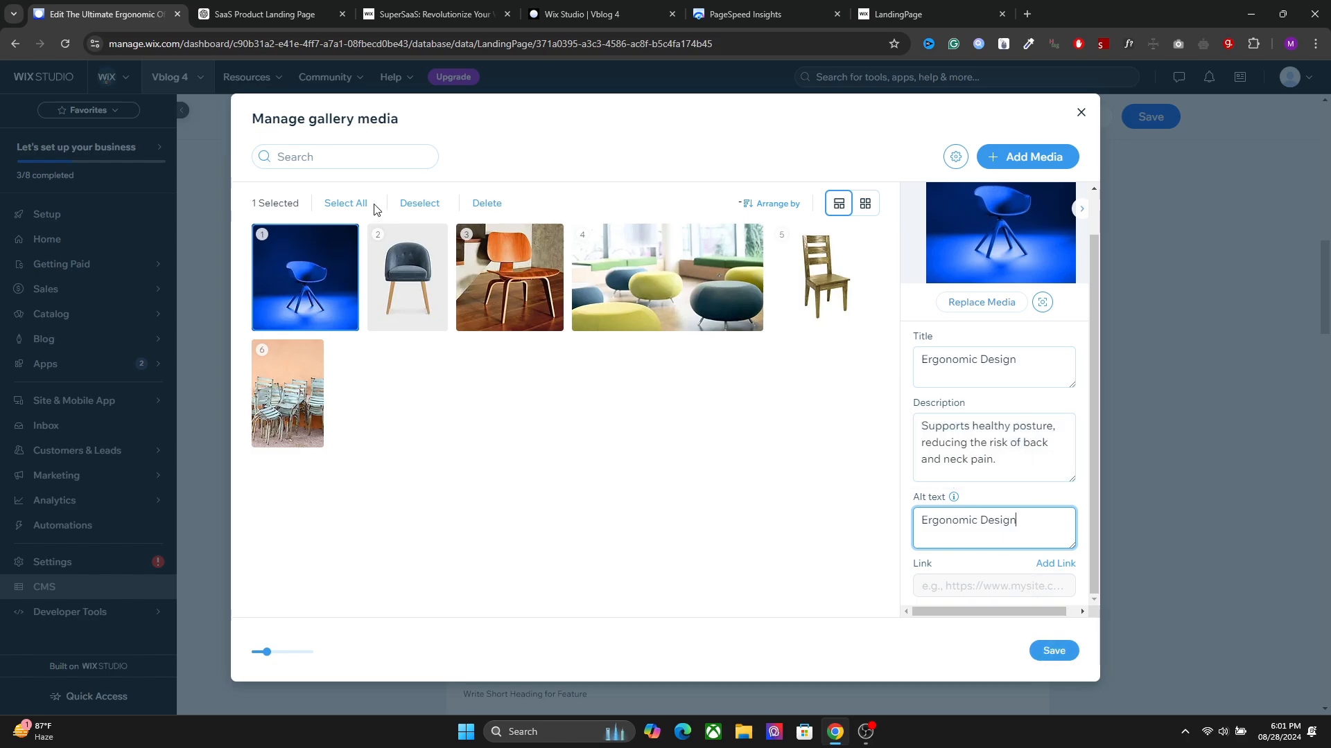
Step: Look through the detail fields of the next four gallery images and save the Key Features gallery
left_click(387, 271)
left_click(523, 286)
left_click(611, 295)
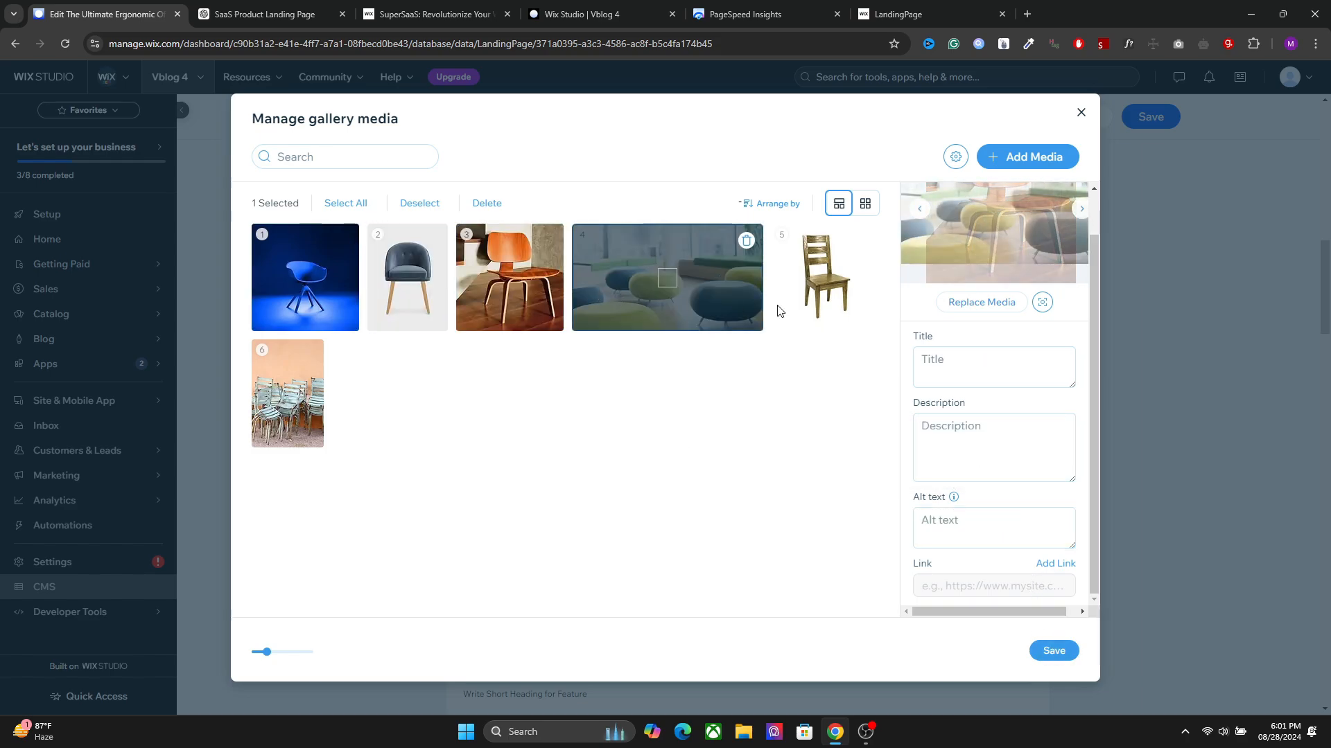
left_click(845, 303)
left_click(1051, 652)
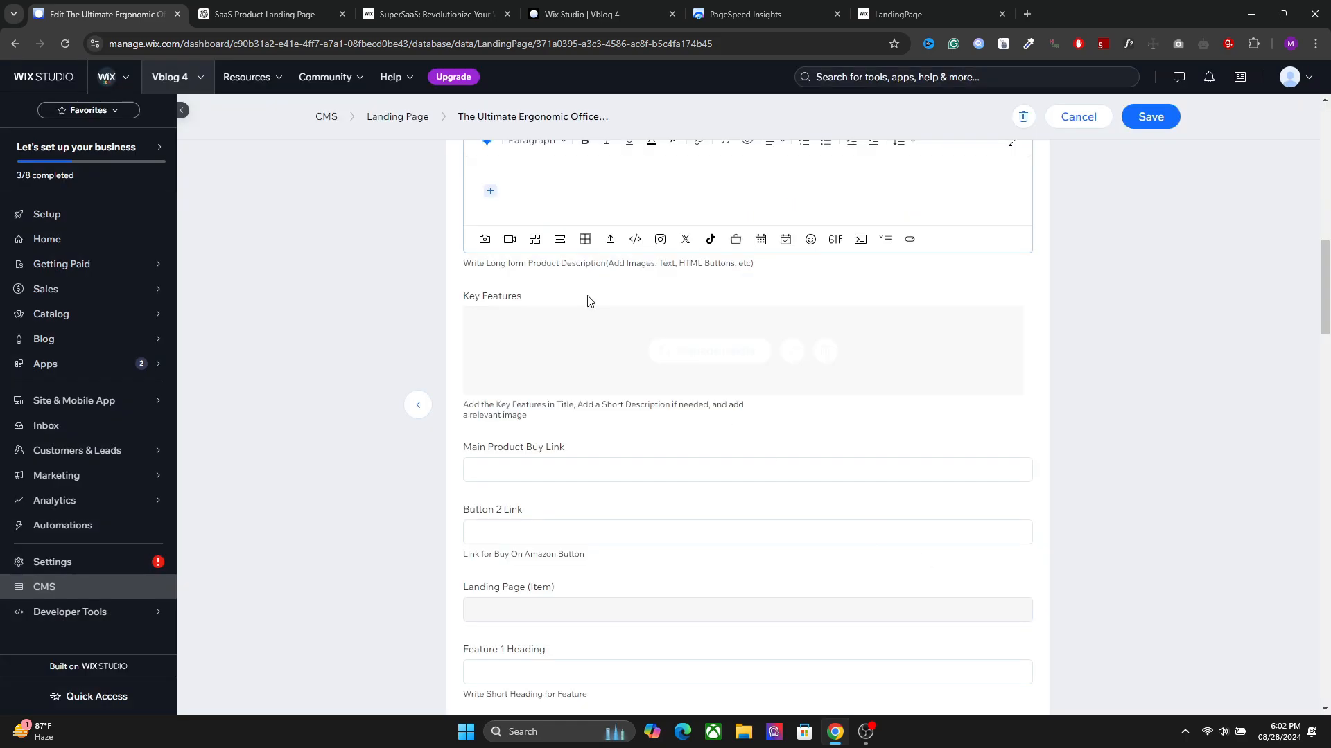
Step: Open the template site's Shop page in a new tab to find a link for the Main Product Buy Link
scroll(434, 273, "down", 4)
left_click(541, 193)
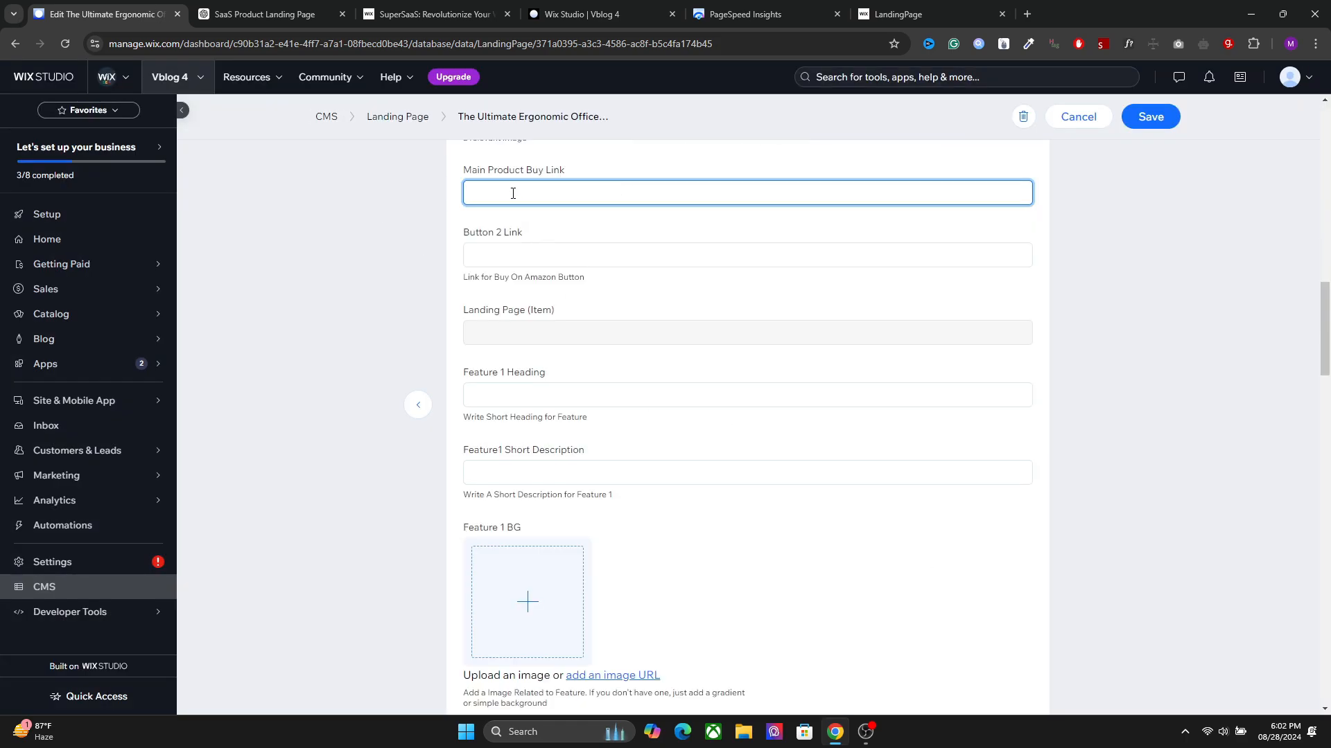
left_click(433, 14)
right_click(1031, 114)
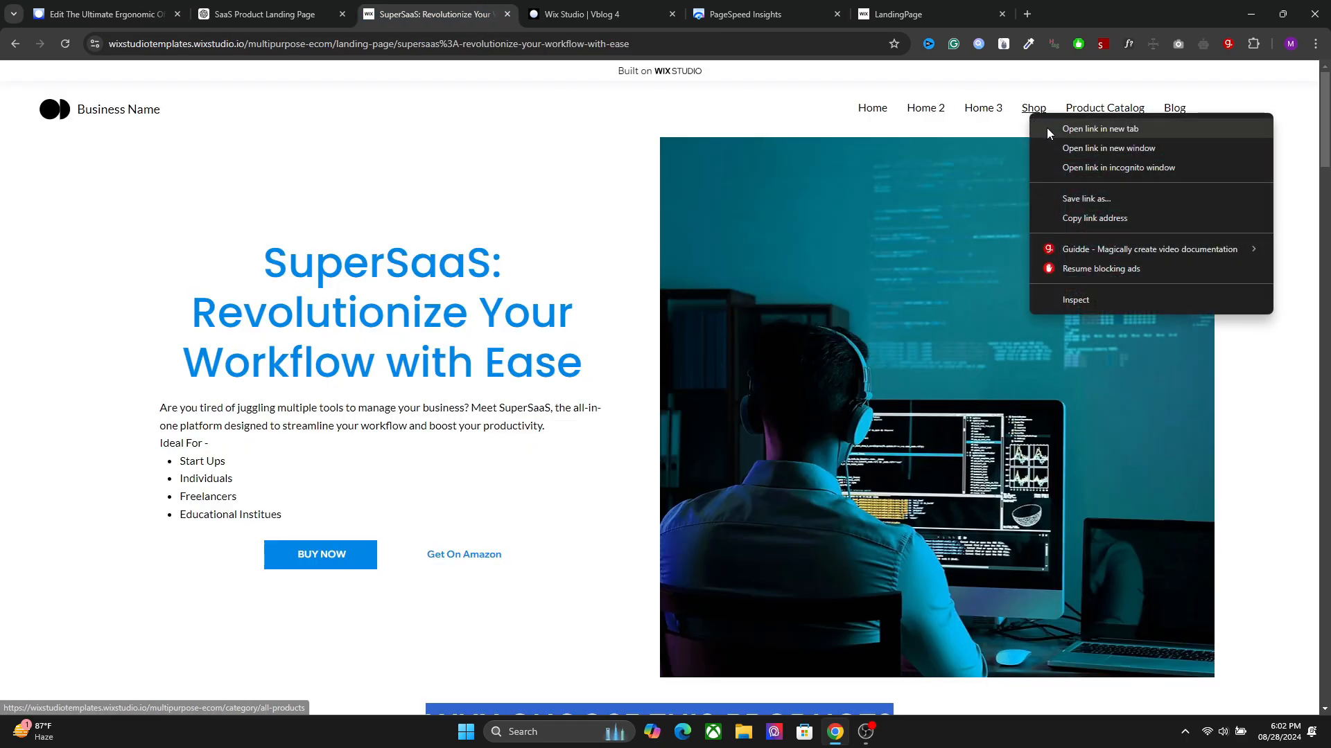
left_click(1049, 130)
left_click(581, 7)
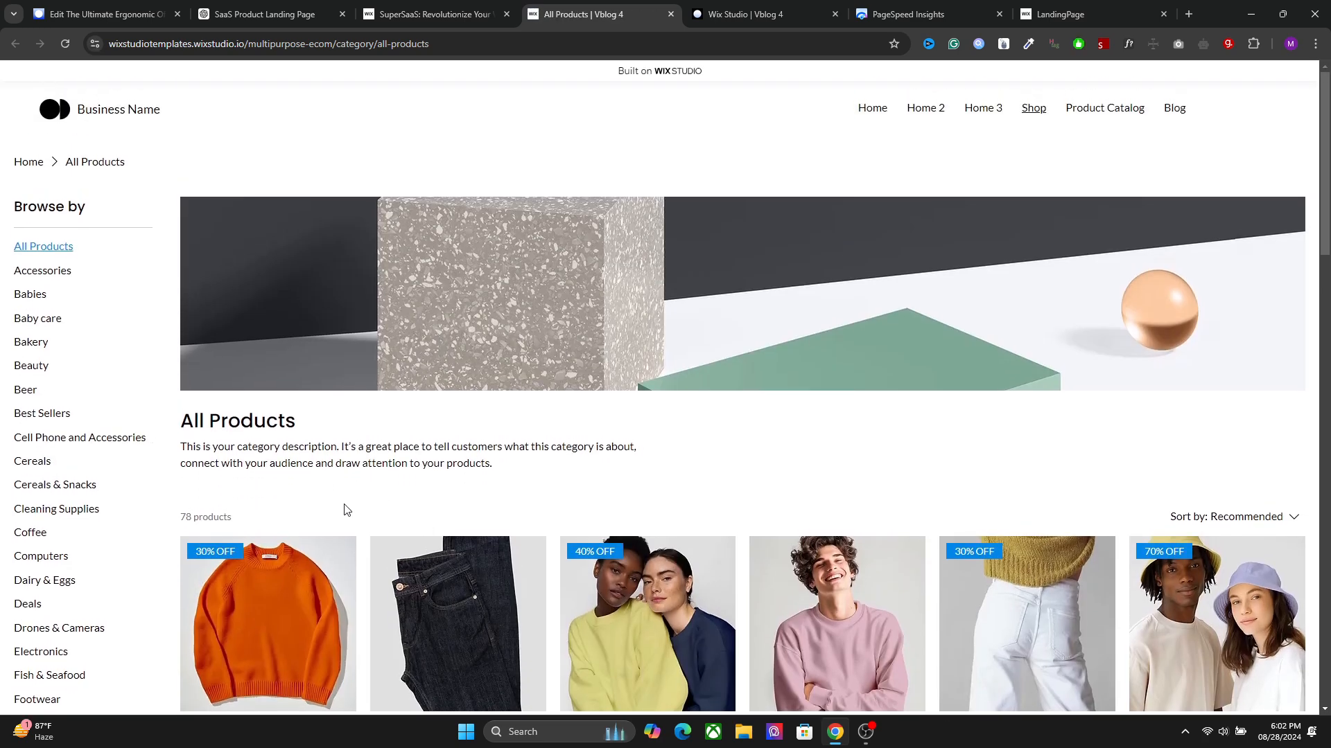
Step: Open the orange Women's Crewneck Sweater product and copy its page URL
scroll(347, 510, "down", 5)
right_click(294, 392)
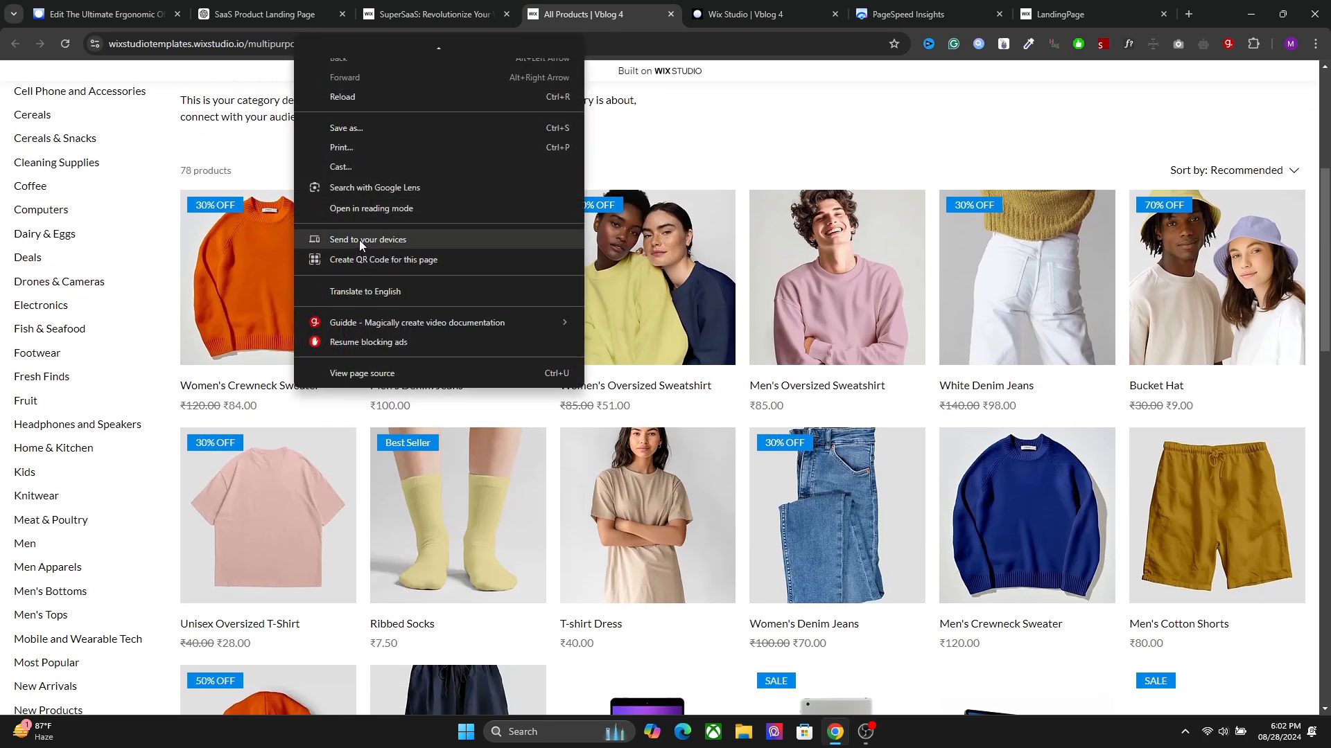
left_click(222, 359)
left_click(338, 43)
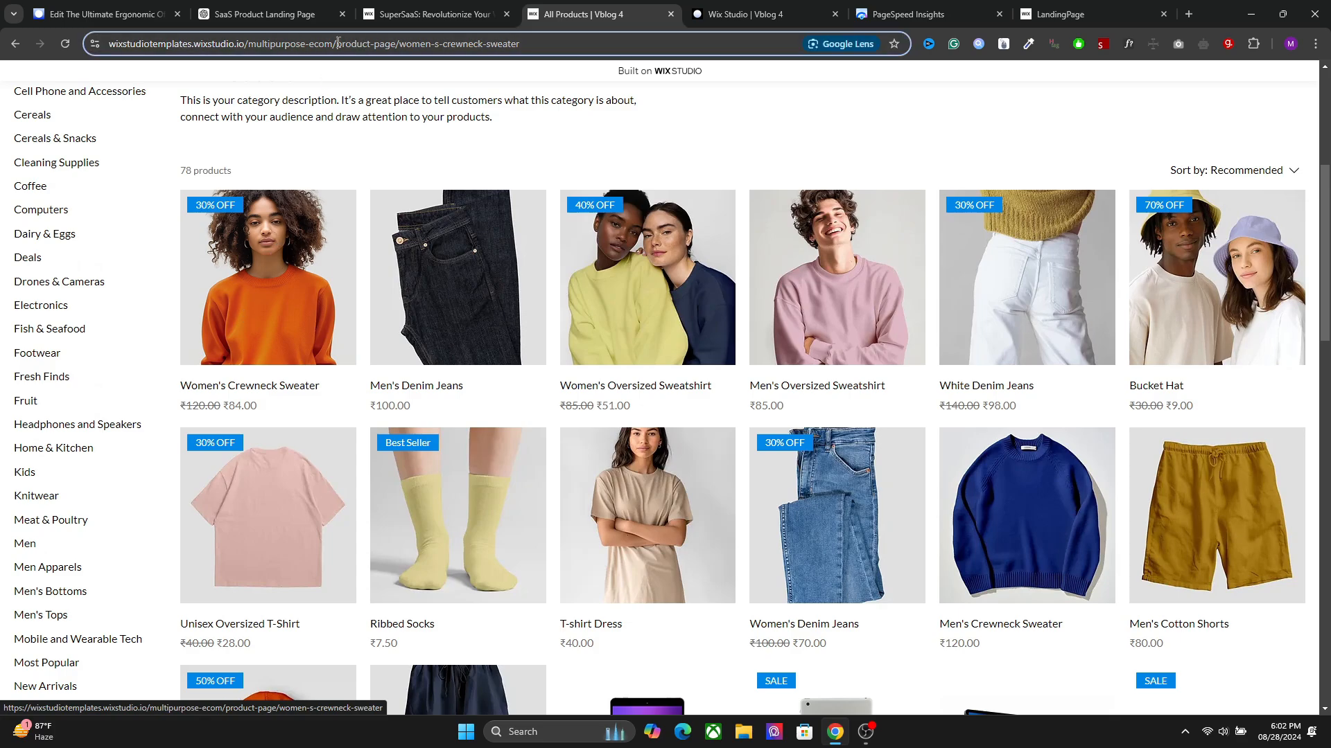
right_click(338, 43)
left_click(397, 169)
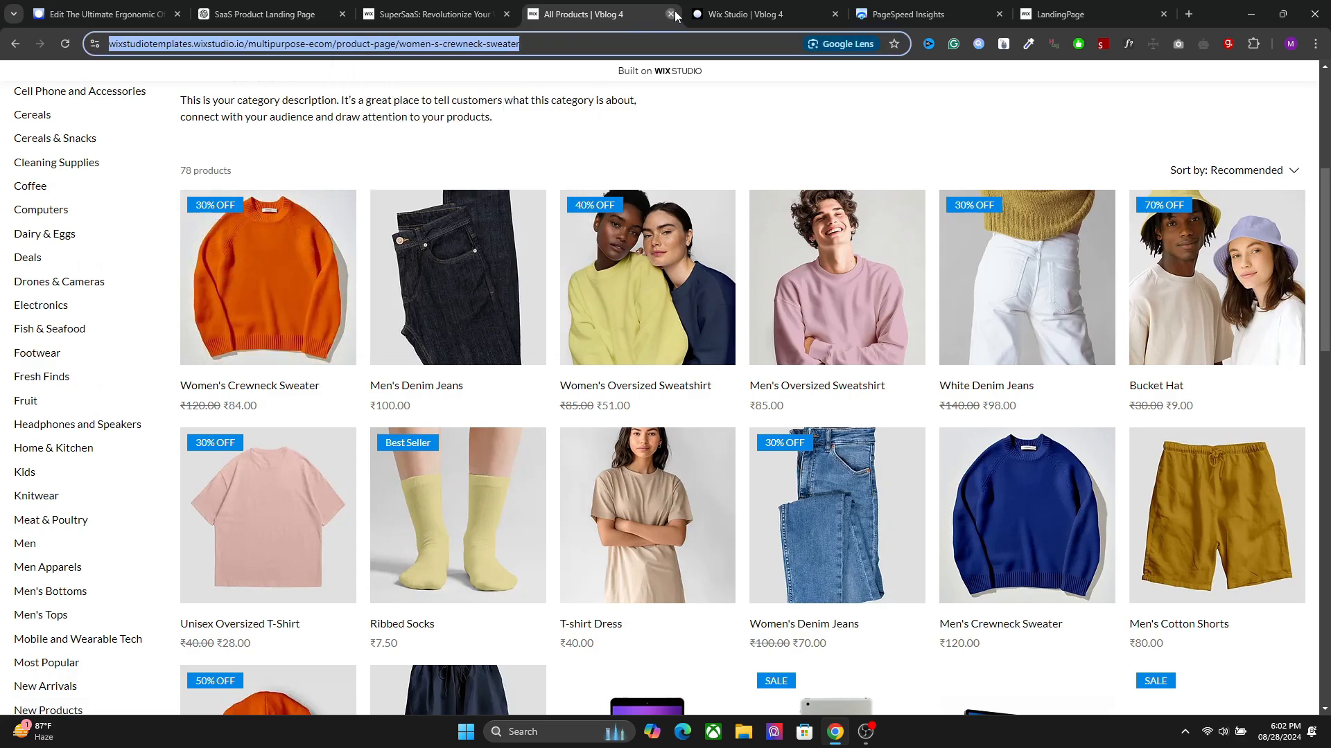
Step: Close the shop tab and paste the sweater's product page URL into the item's Main Product Buy Link
left_click(671, 13)
left_click(76, 5)
right_click(535, 190)
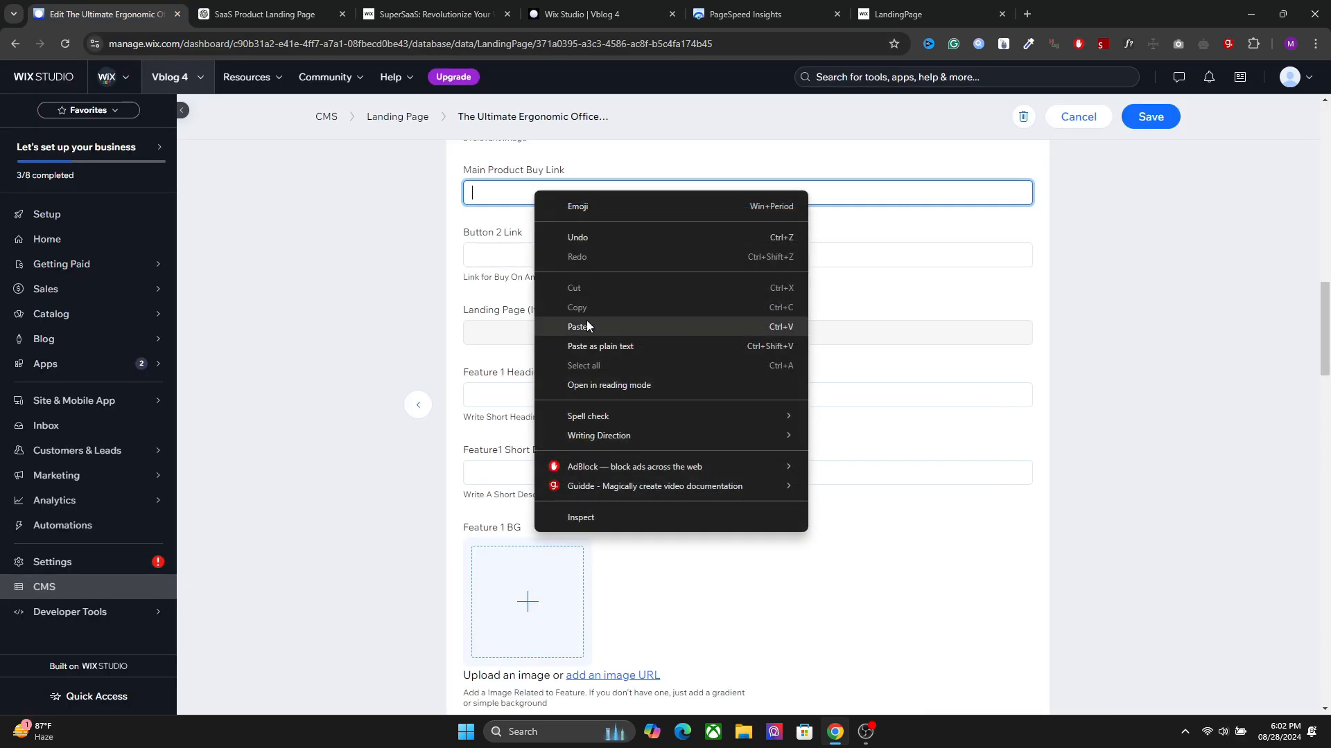
left_click(586, 320)
Step: Check the Get On Amazon button on the SuperSaaS sample landing page as reference for the Button 2 Link
left_click(514, 244)
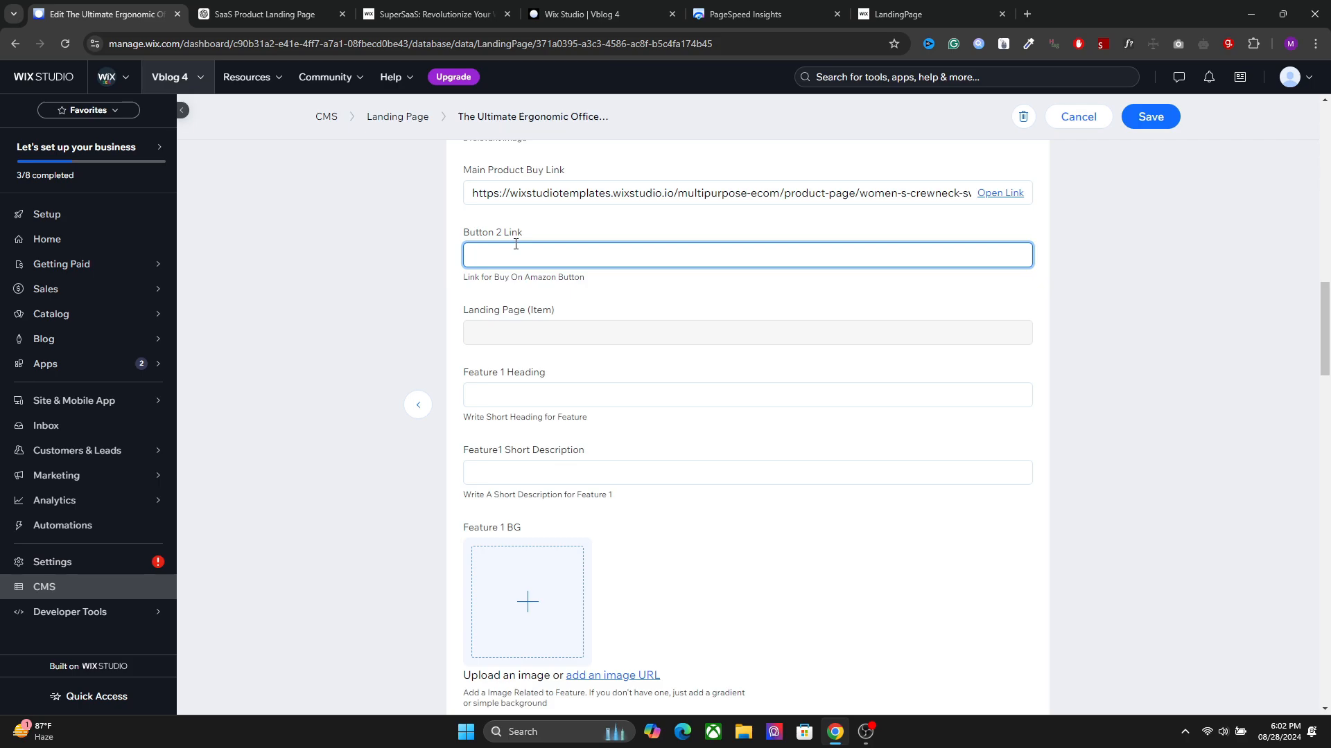
left_click(305, 14)
left_click(425, 7)
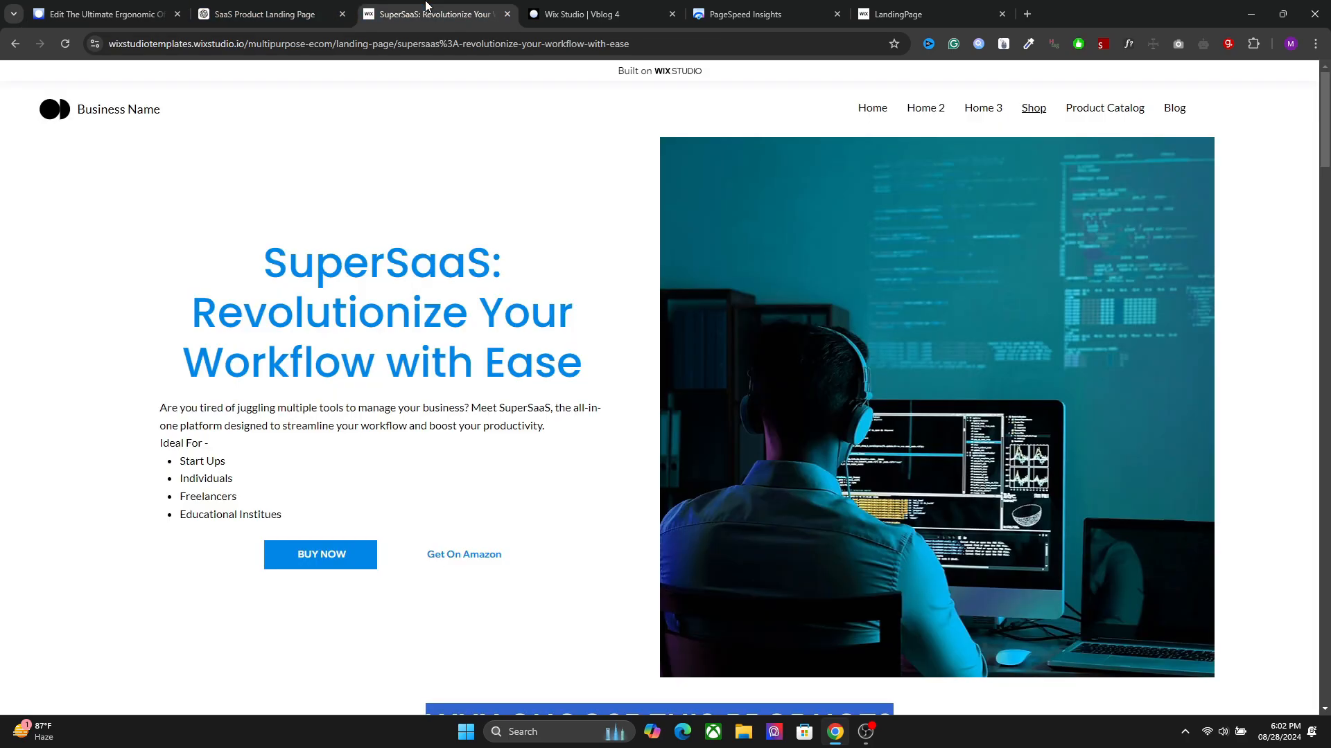
left_click(161, 8)
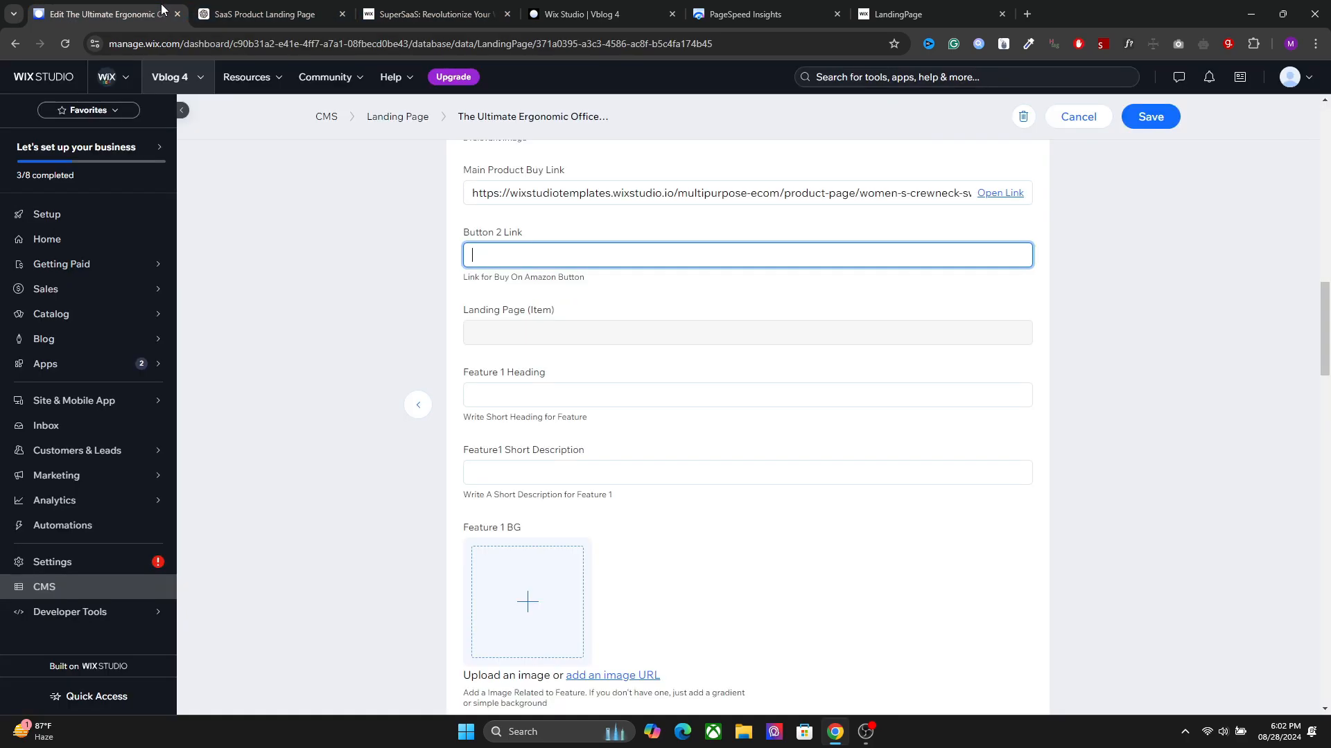
Step: Check the Why Choose This Product feature cards on the SuperSaaS sample landing page as reference for the Feature 1 fields
left_click(576, 340)
scroll(589, 386, "down", 1)
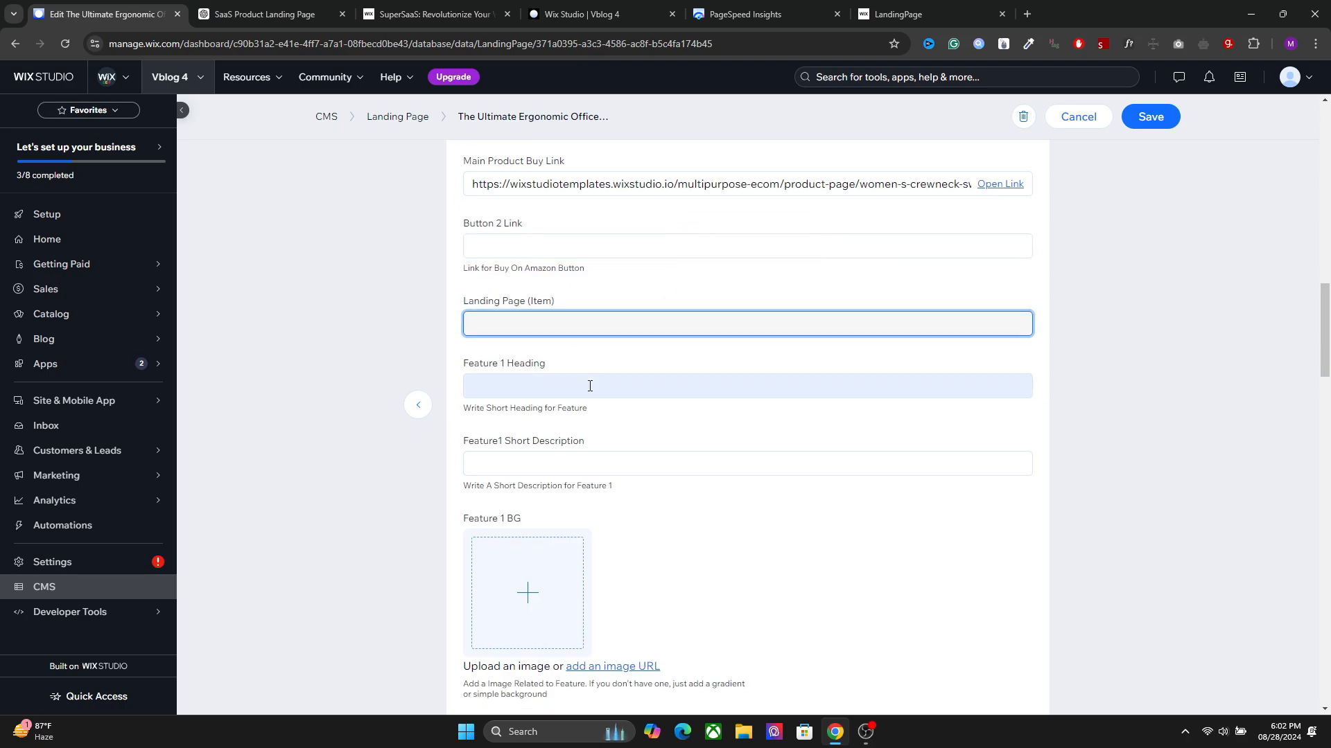
left_click(580, 324)
left_click(324, 7)
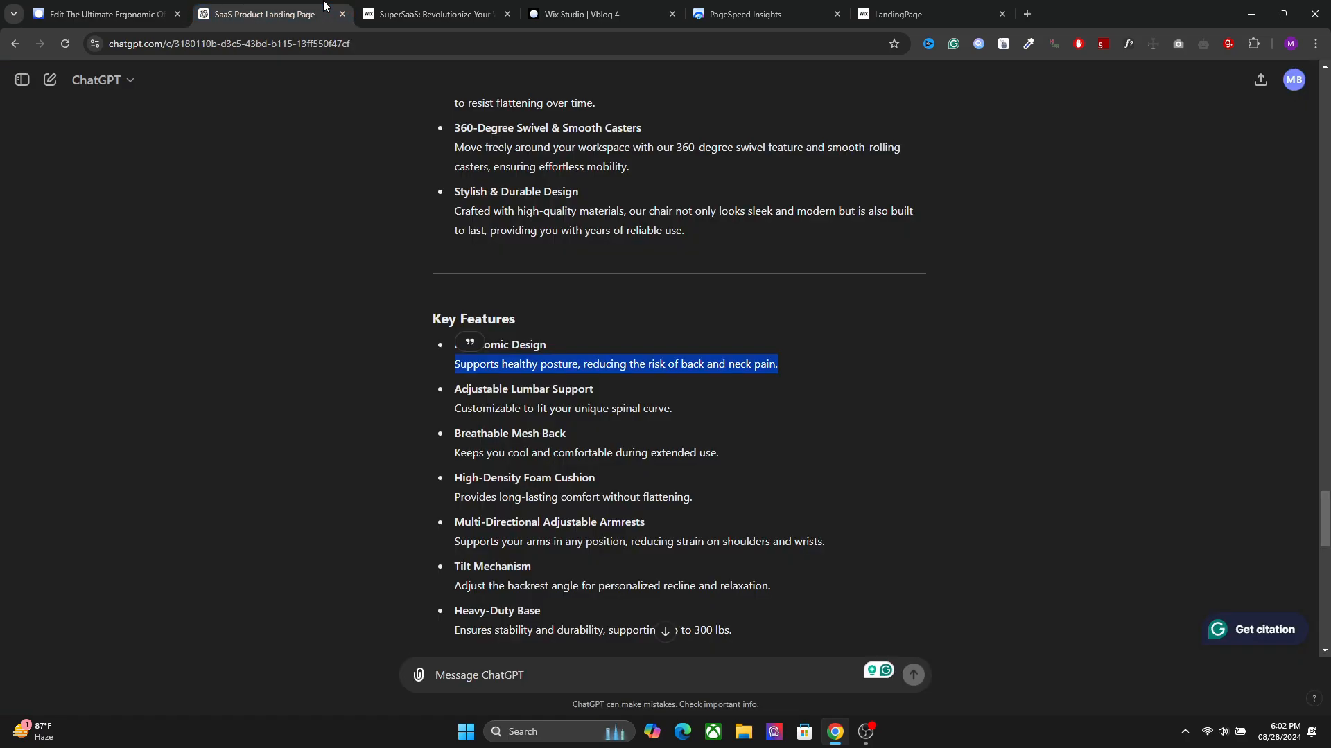
left_click(429, 14)
scroll(606, 312, "down", 8)
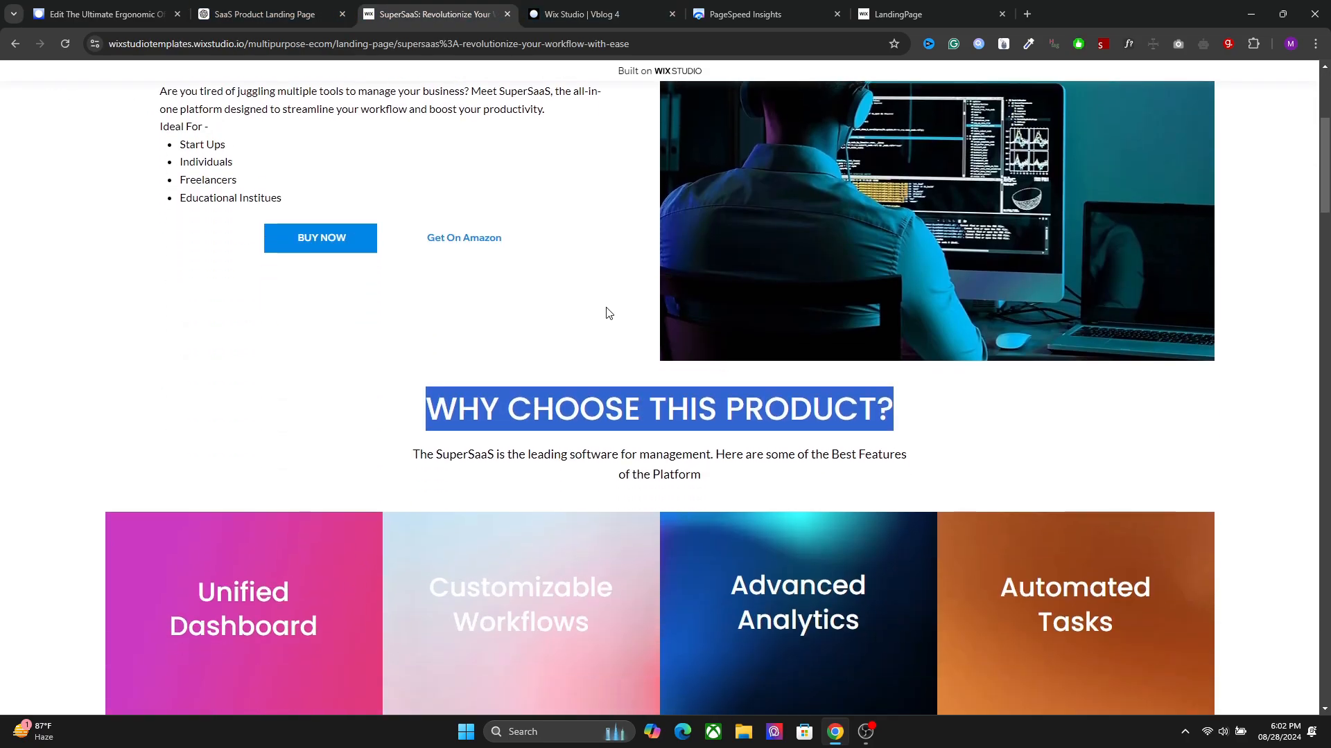
scroll(577, 306, "down", 1)
scroll(457, 223, "up", 2)
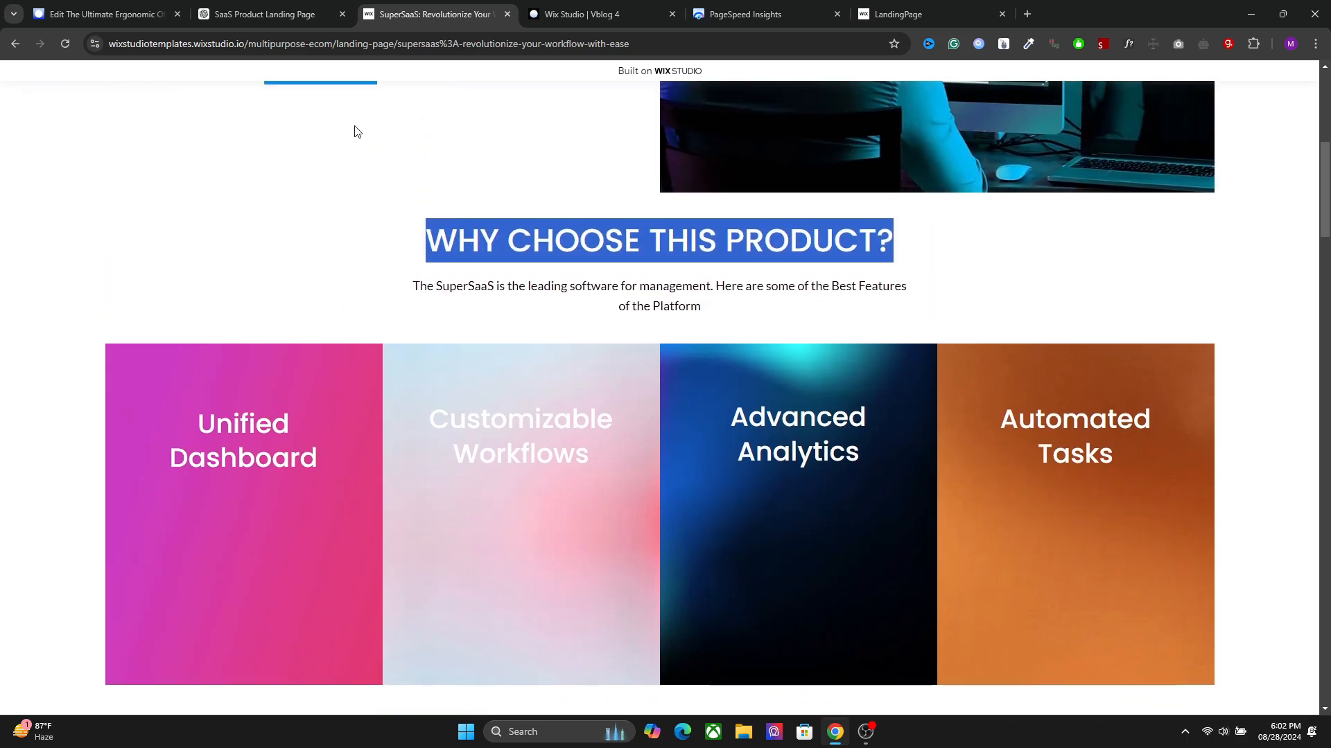
Step: Copy "Advanced Lumbar Support" from the ChatGPT content into the item's Feature 1 Heading, without the trailing line break
left_click(277, 8)
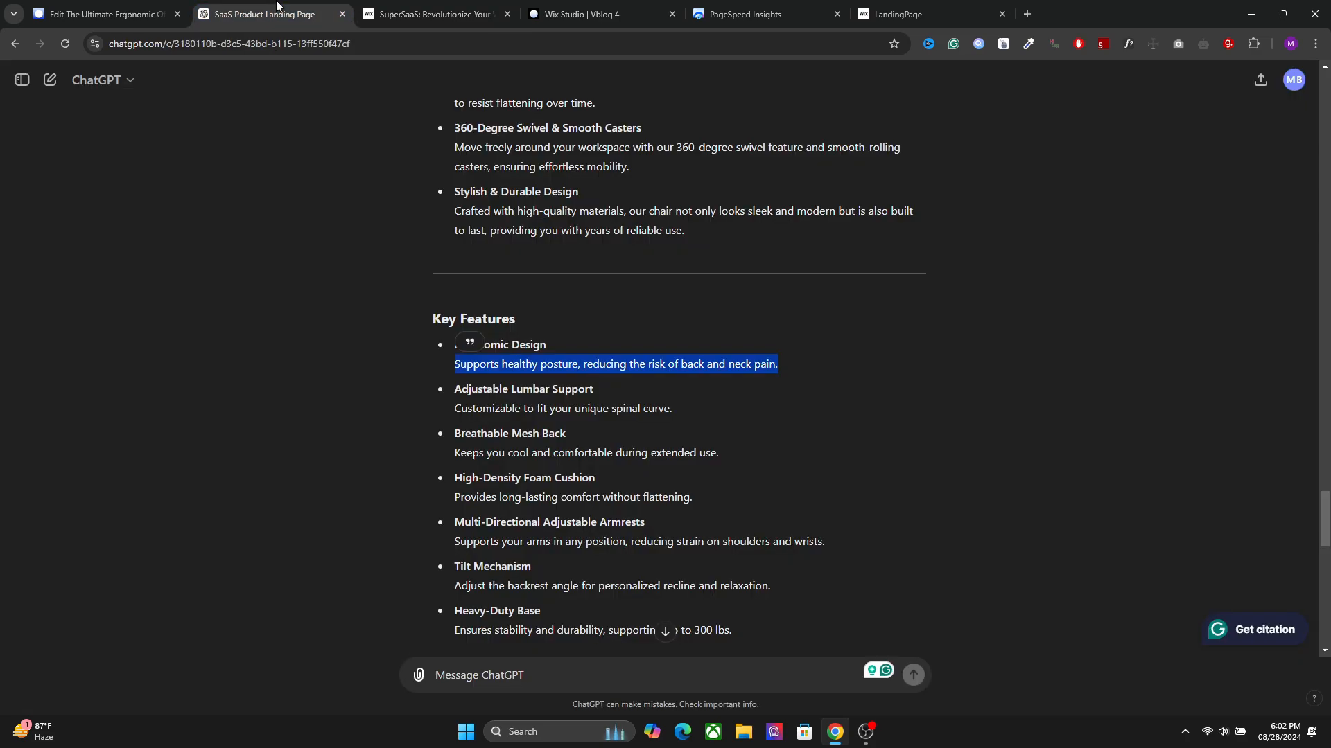
left_click(560, 382)
scroll(503, 360, "up", 6)
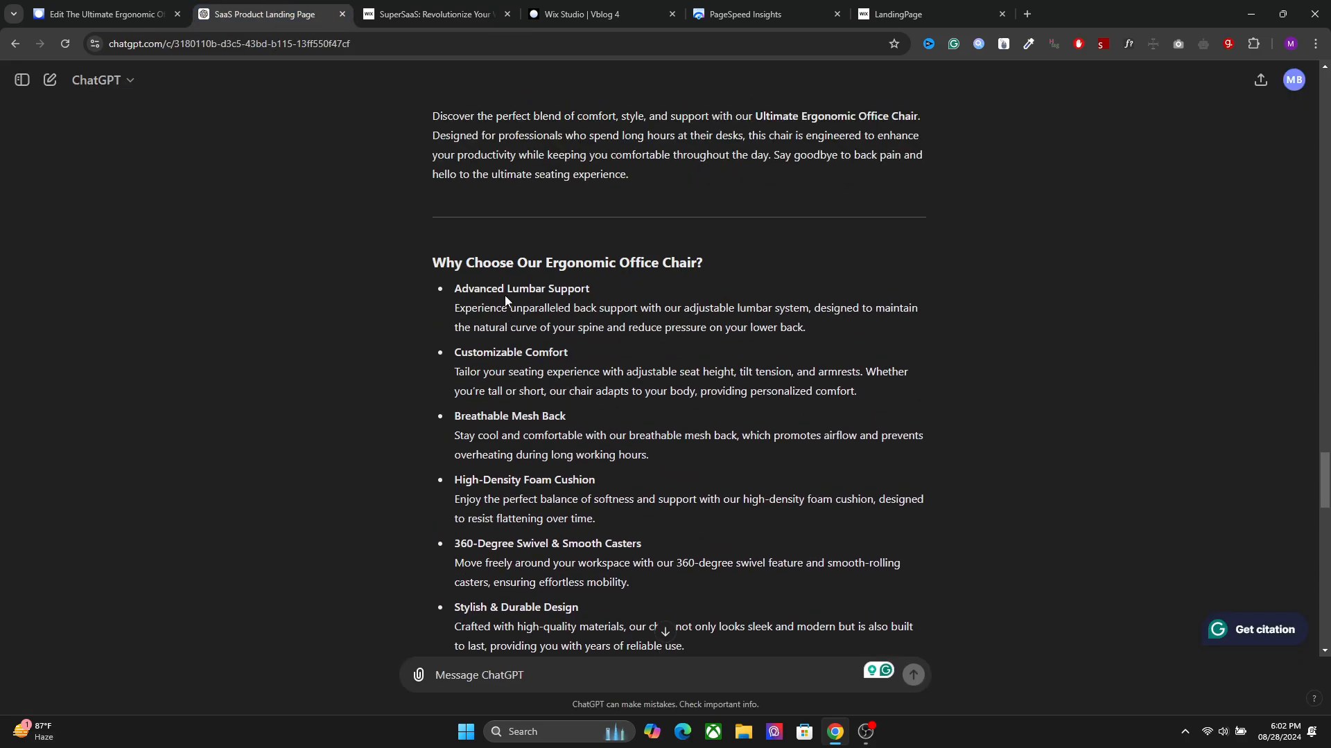
triple_click(506, 288)
right_click(532, 304)
left_click(535, 312)
left_click(104, 8)
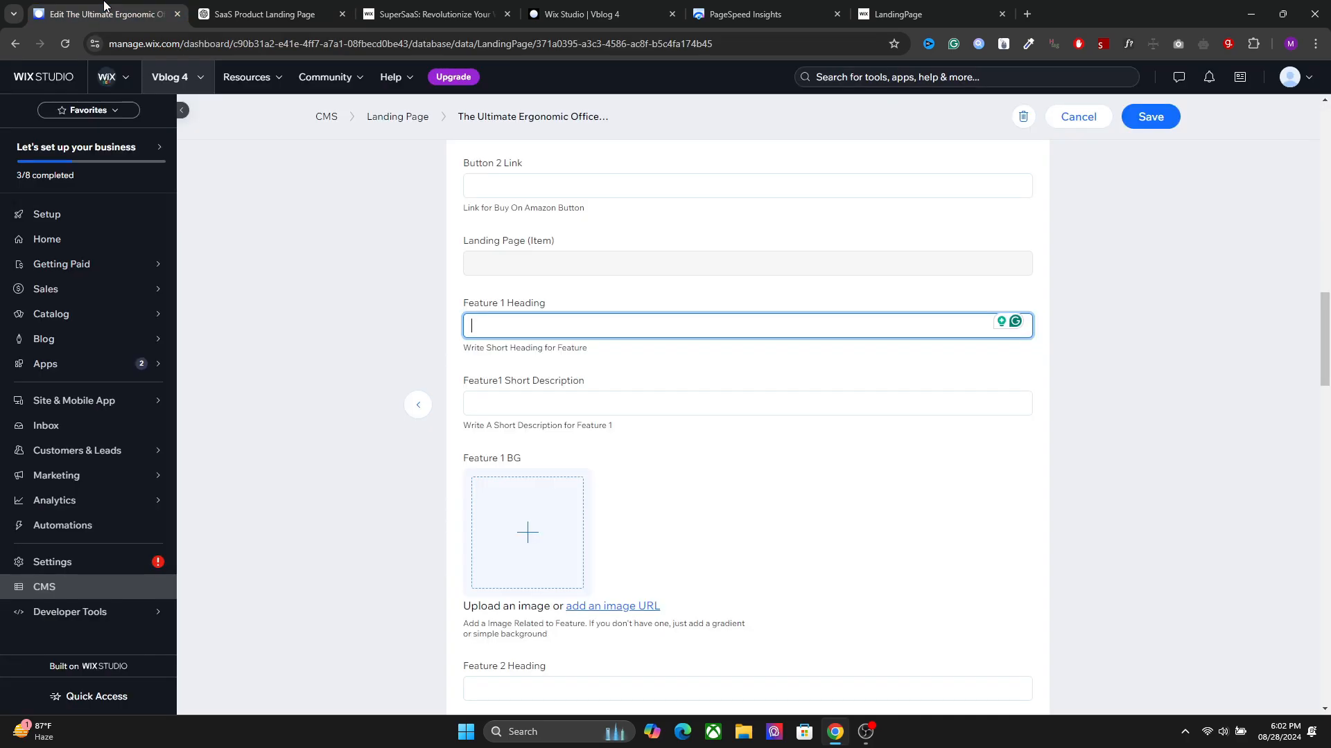
right_click(500, 327)
left_click(571, 474)
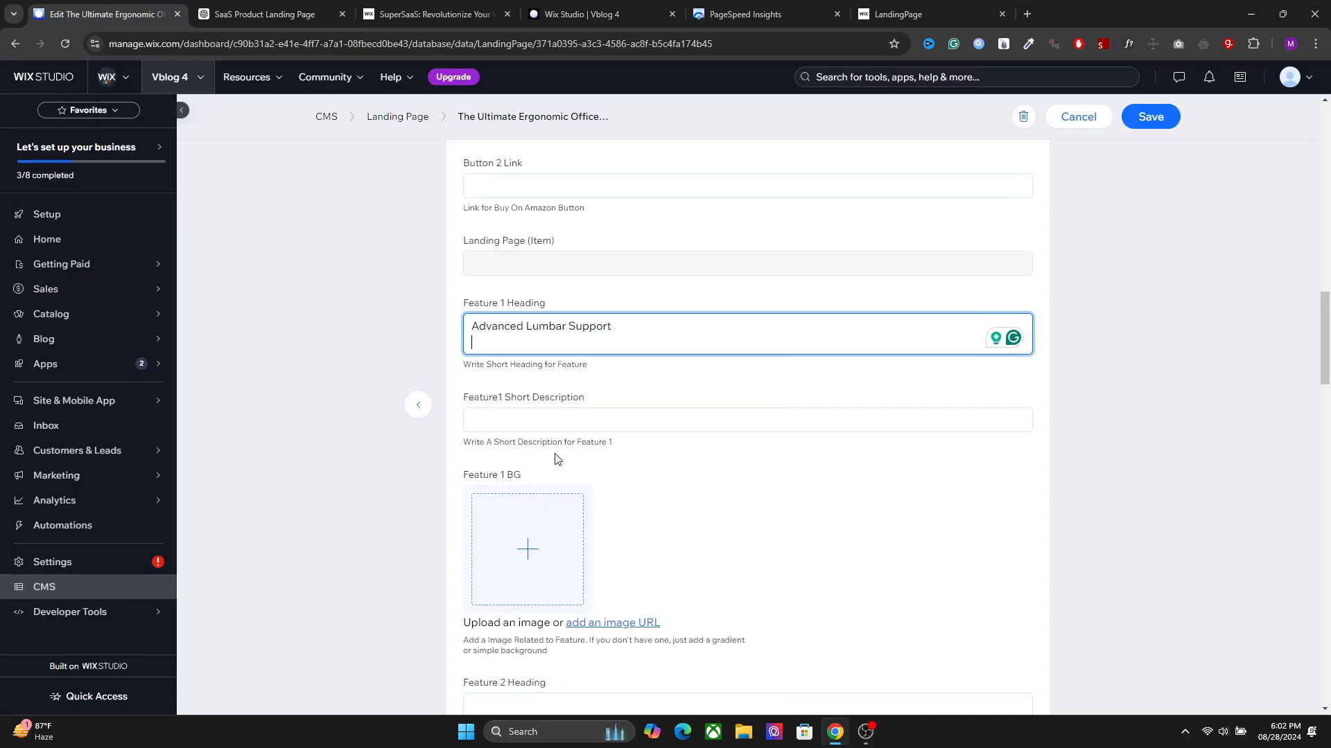
key("BackSpace")
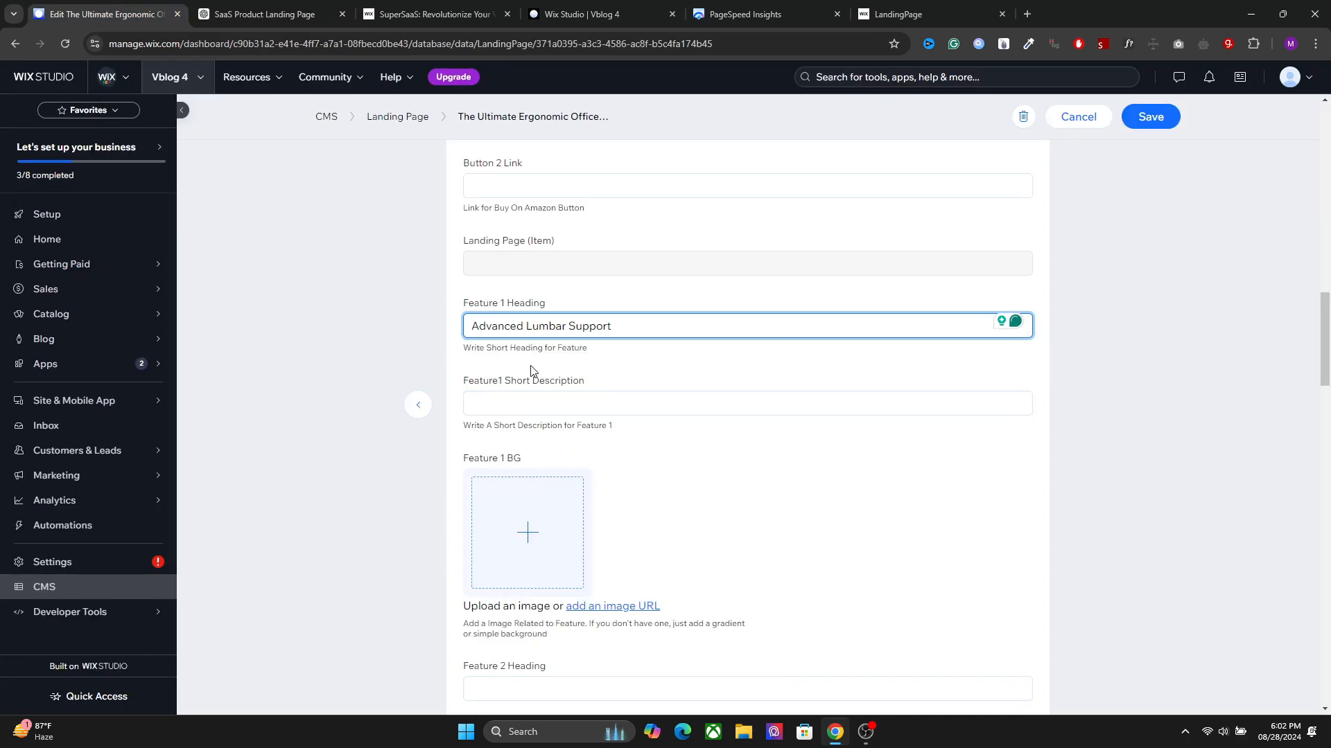
Step: Copy ChatGPT's Advanced Lumbar Support description into the item's Feature1 Short Description and remove the trailing blank lines
left_click(330, 7)
triple_click(485, 307)
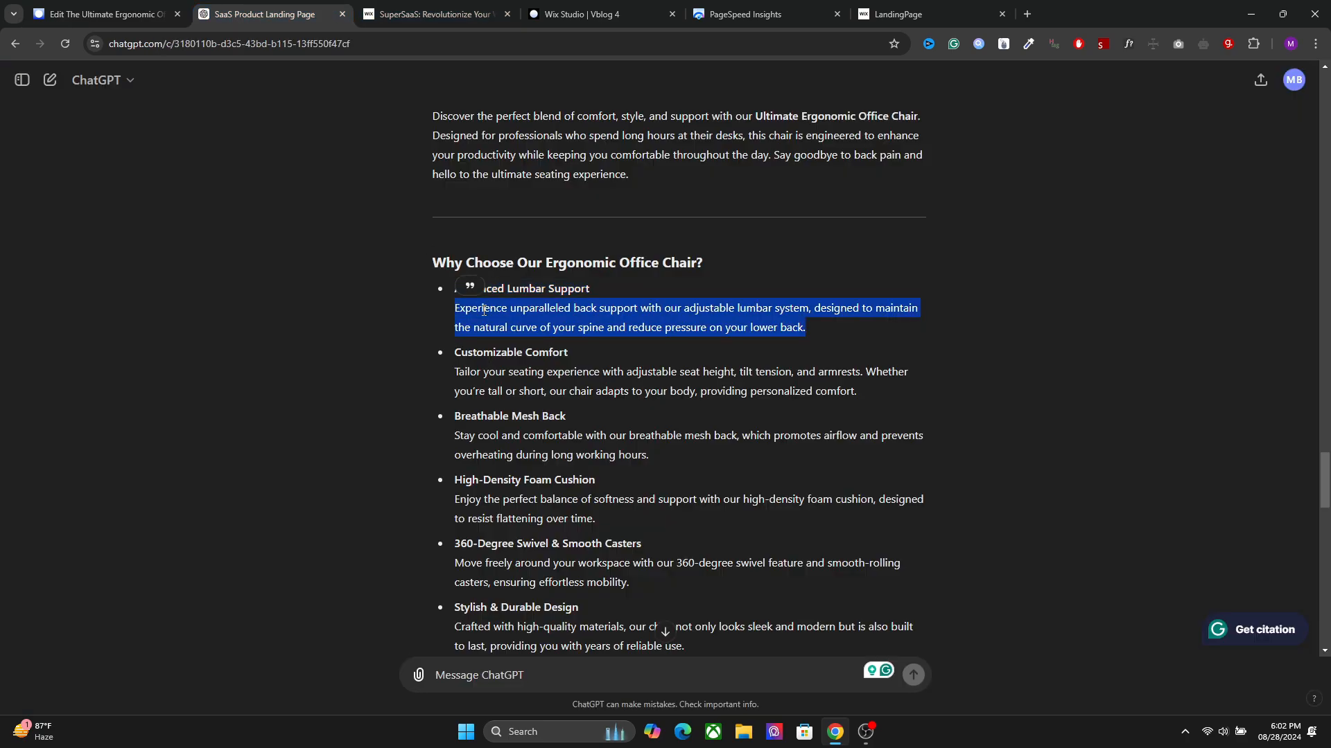
right_click(486, 315)
left_click(502, 323)
left_click(104, 14)
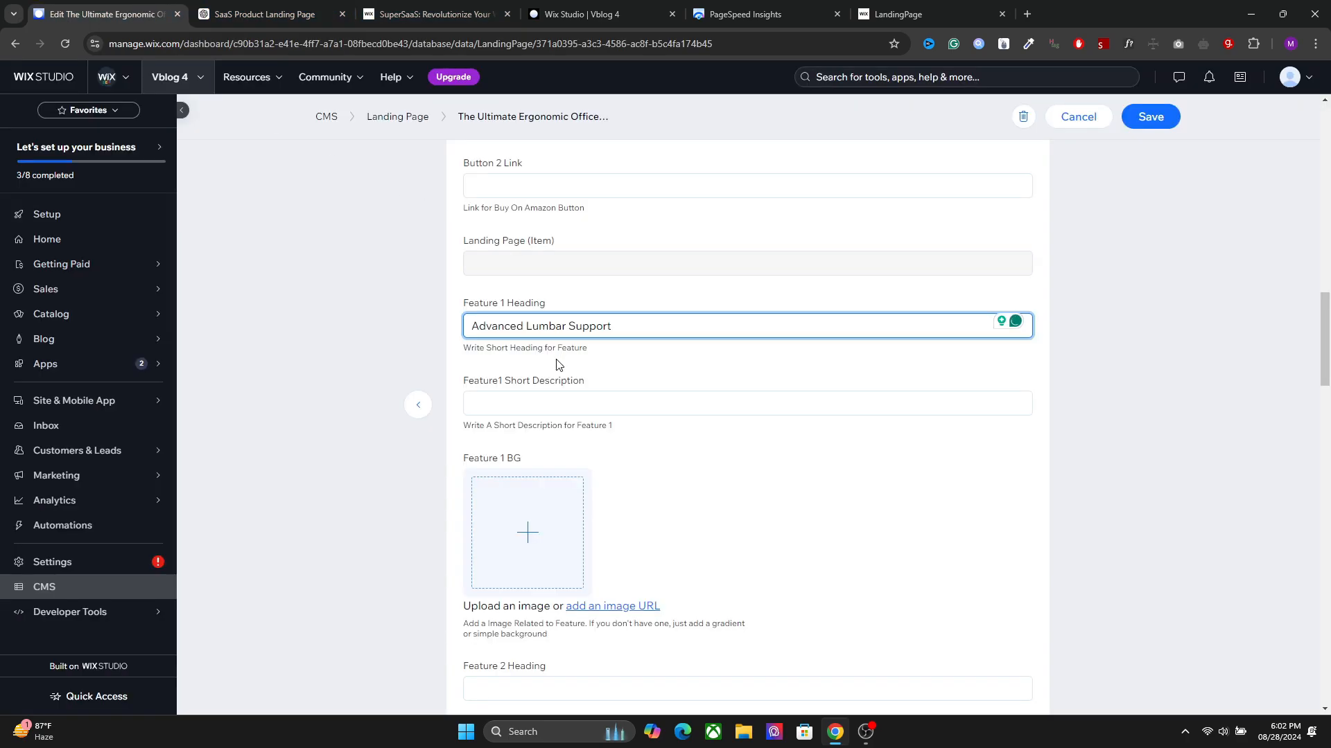
left_click(524, 402)
right_click(524, 402)
left_click(562, 197)
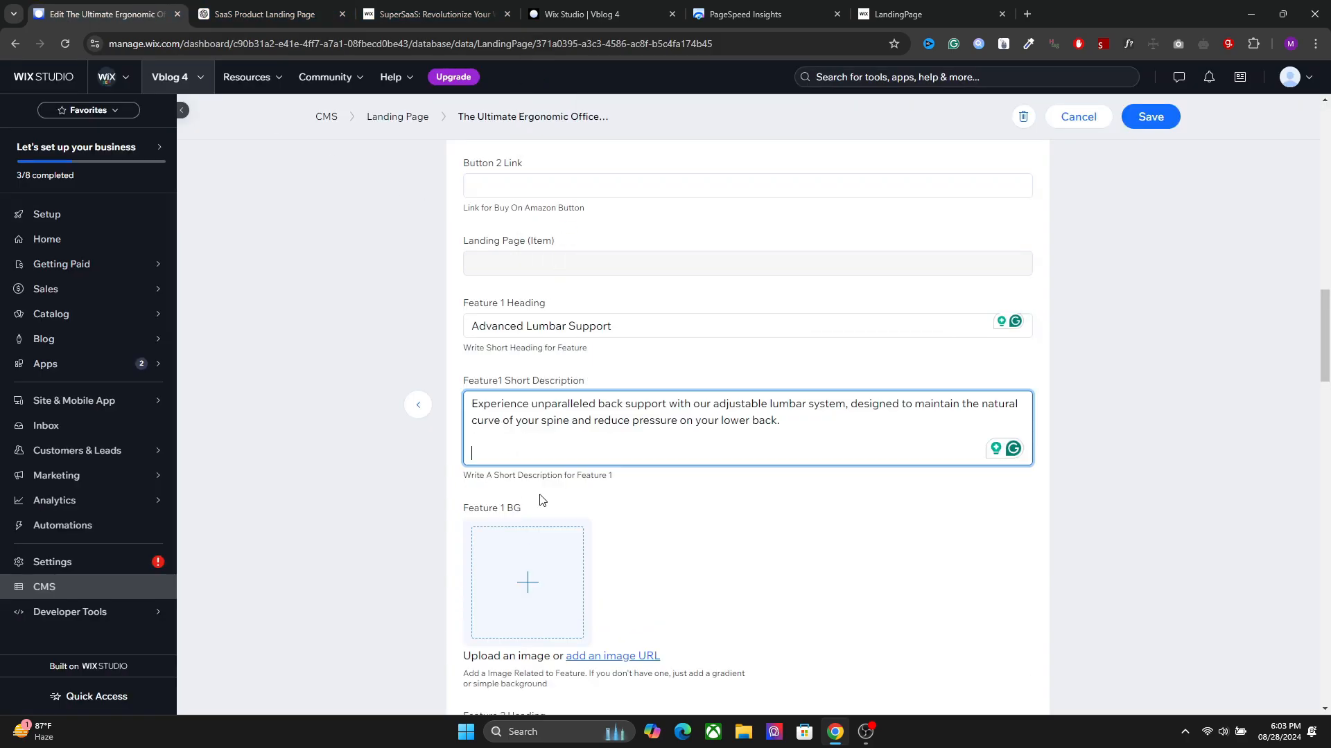
key("BackSpace")
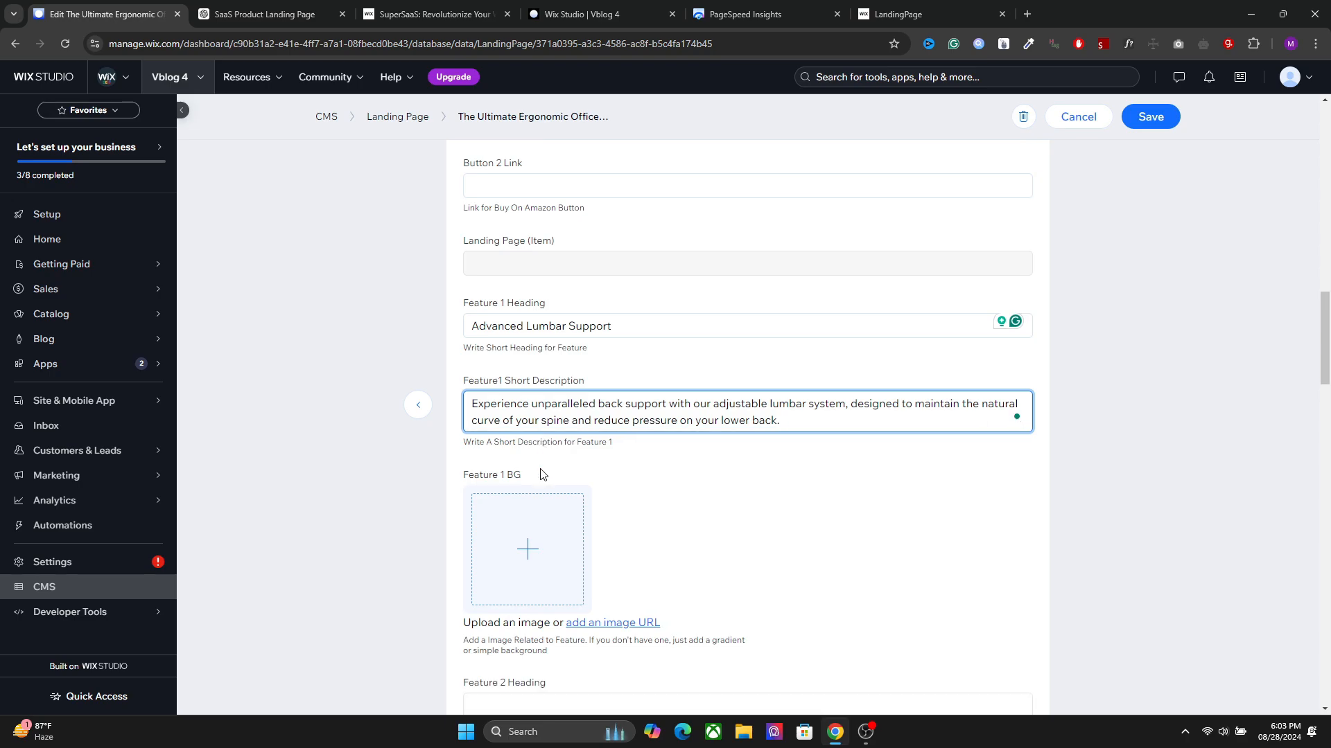
Step: Search Media from Wix for "gradient" and add the pink-purple Gradient Backdrop image as the Feature 1 BG
scroll(543, 474, "down", 1)
left_click(537, 479)
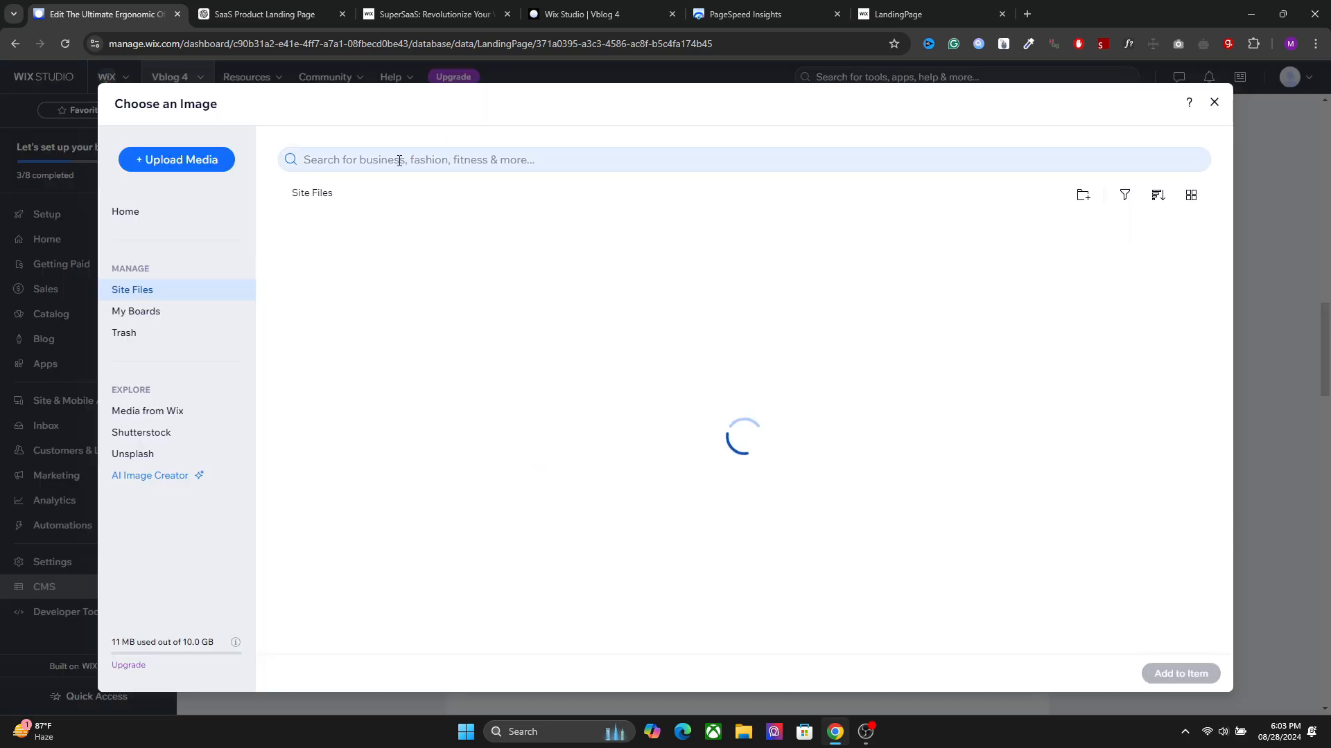
left_click(149, 411)
left_click(430, 160)
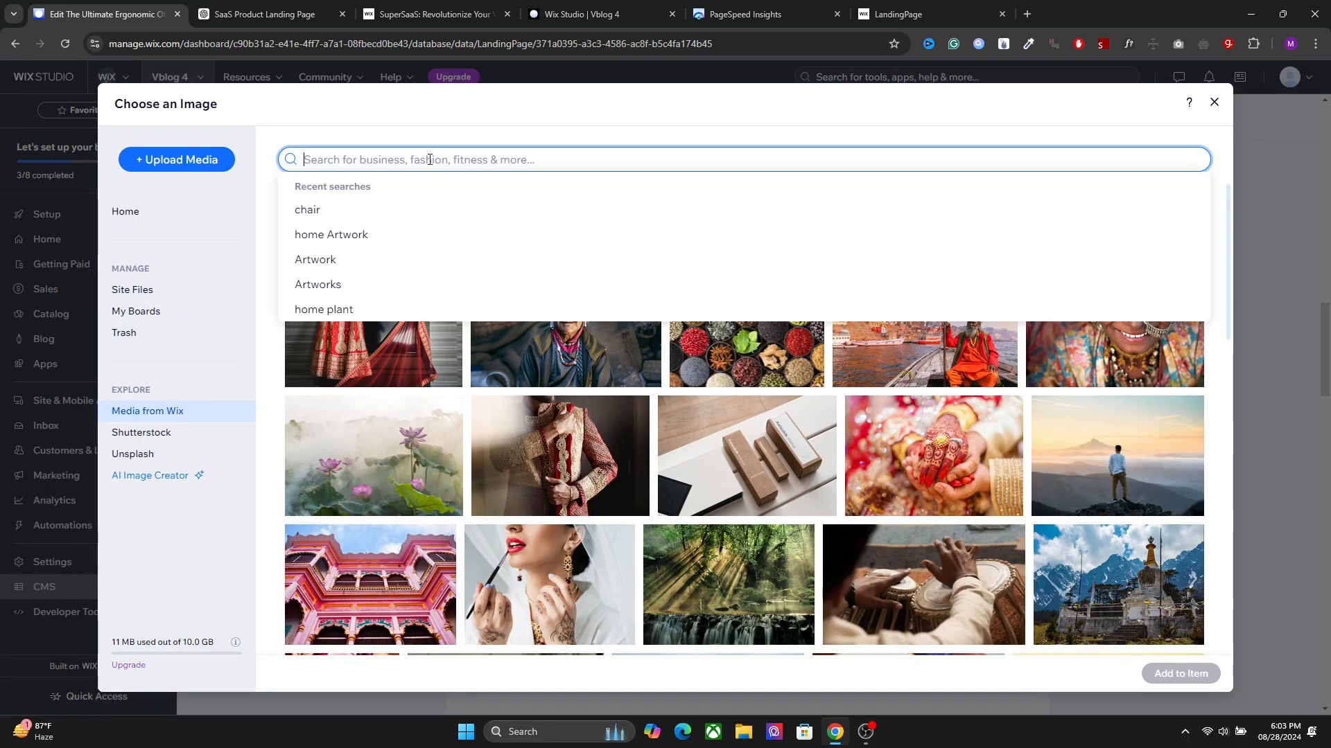
type("gra")
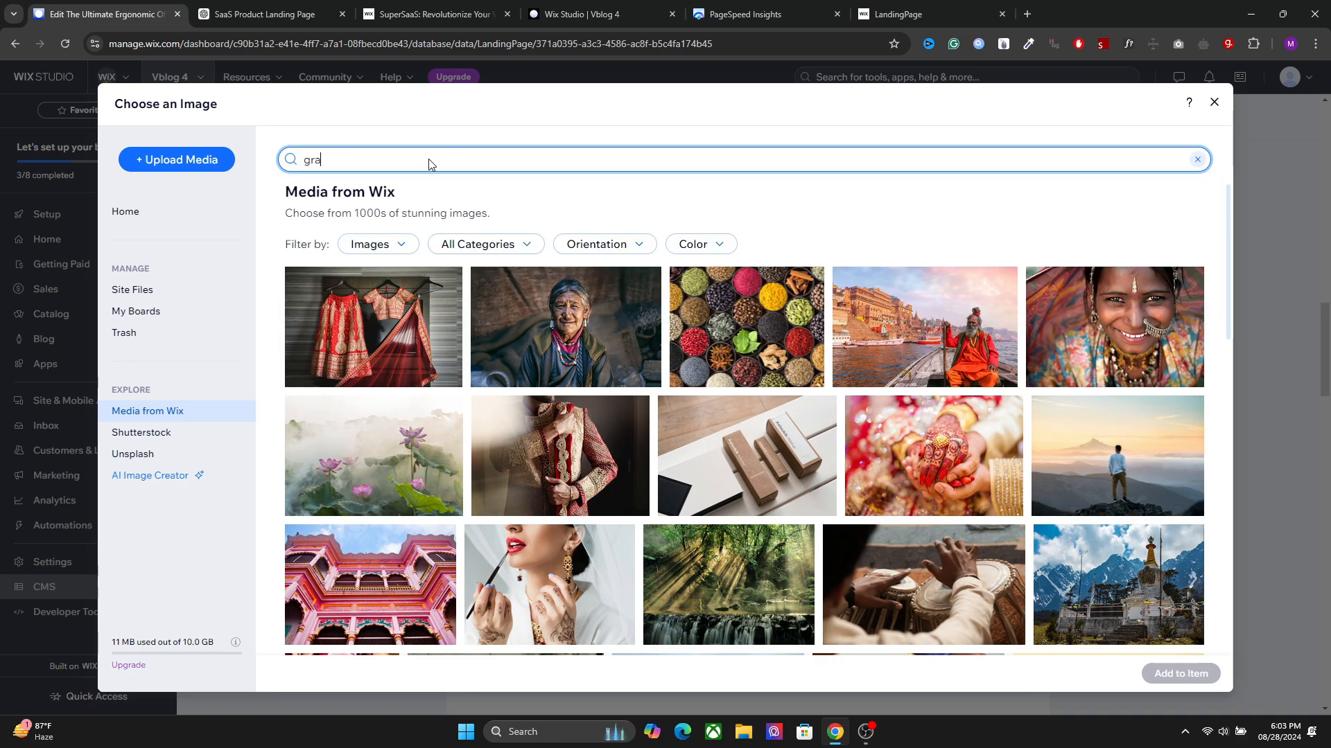
type("dient")
key("Return")
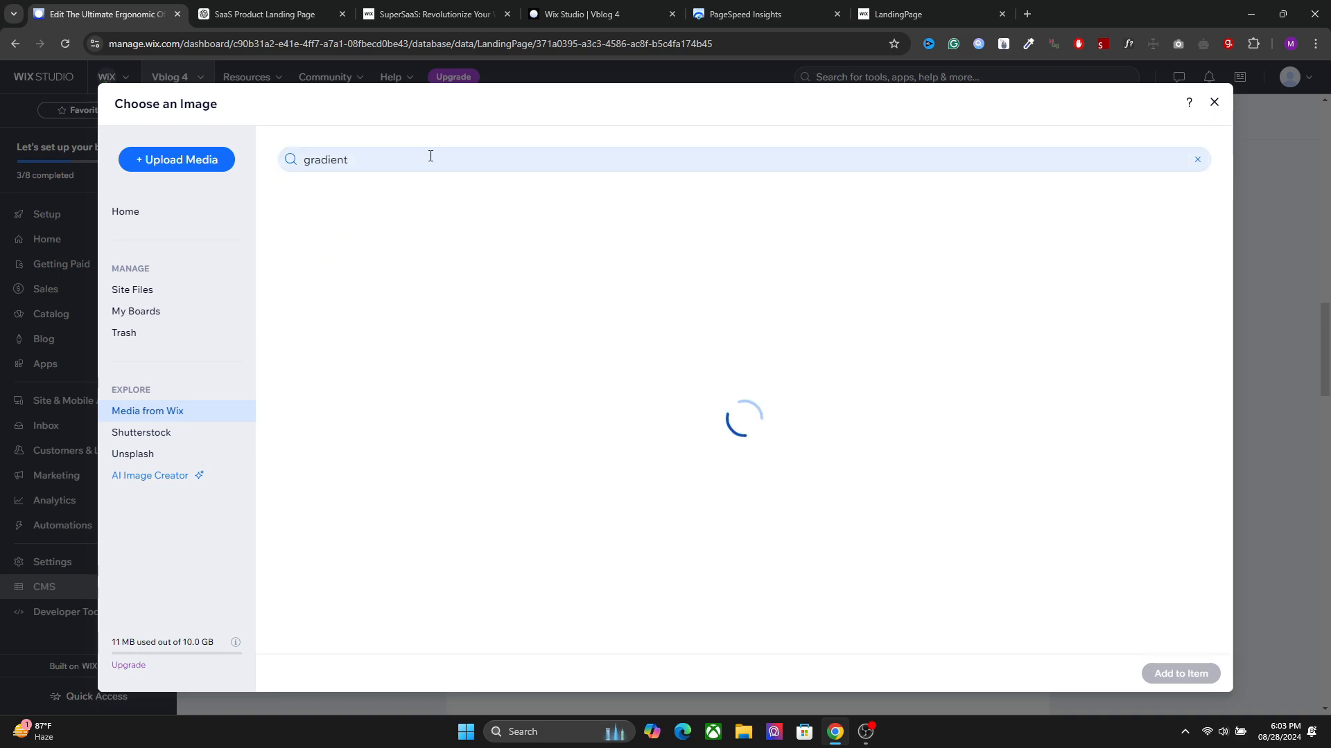
scroll(728, 436, "down", 5)
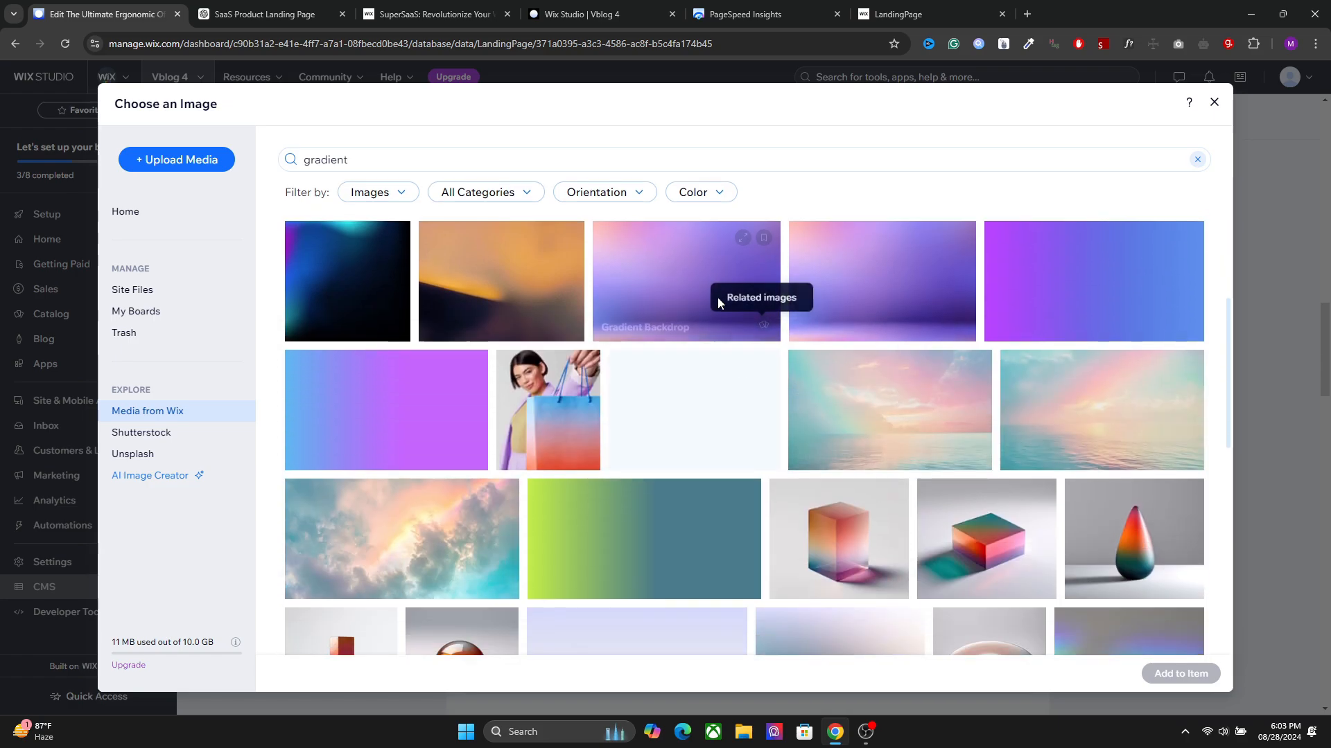
left_click(686, 290)
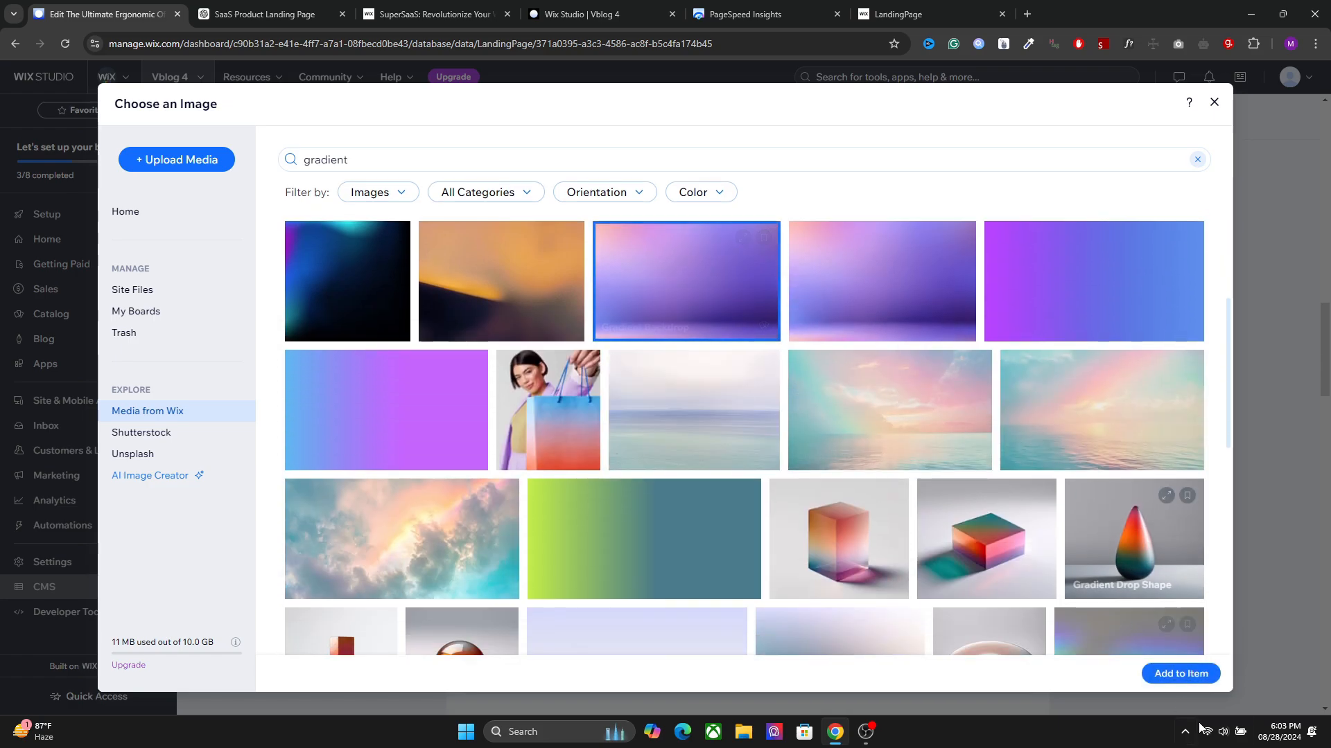
left_click(1182, 675)
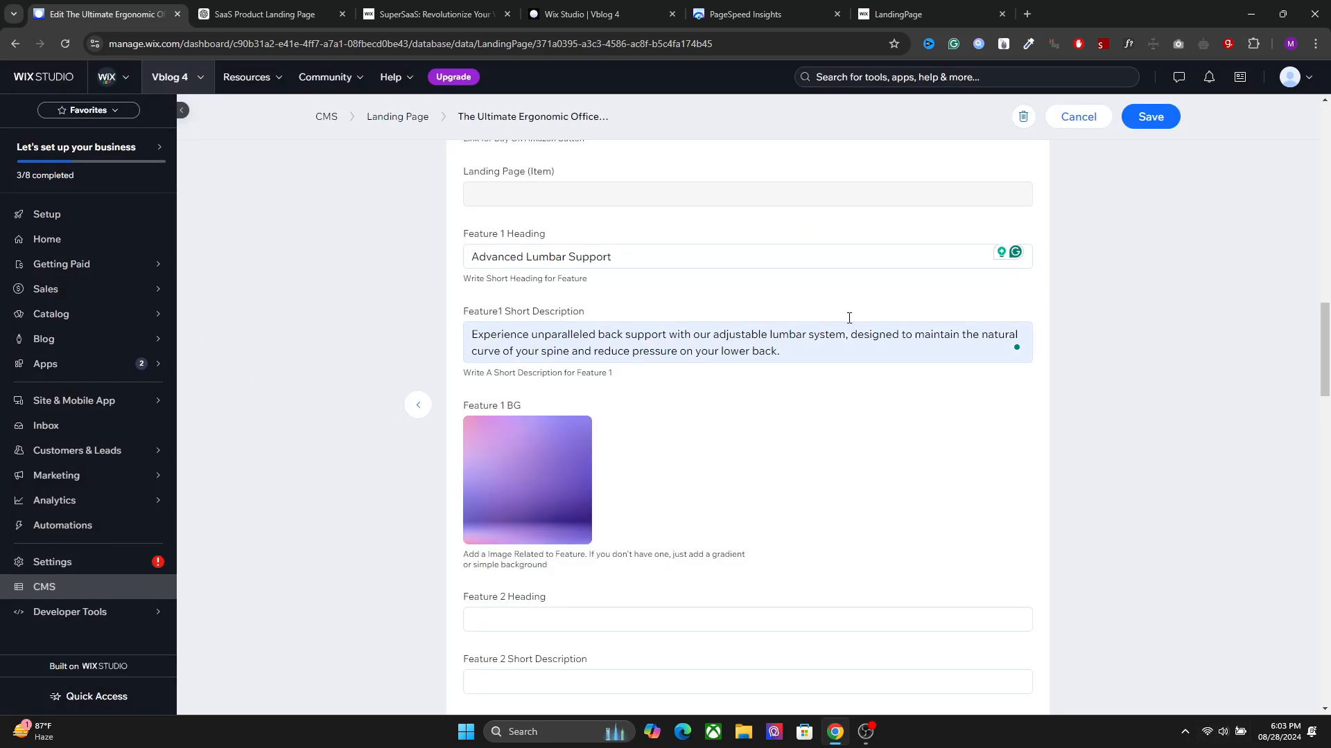
Step: Save the item and open the ergonomic office chair's landing page from the template site's Product Catalog
left_click(1161, 119)
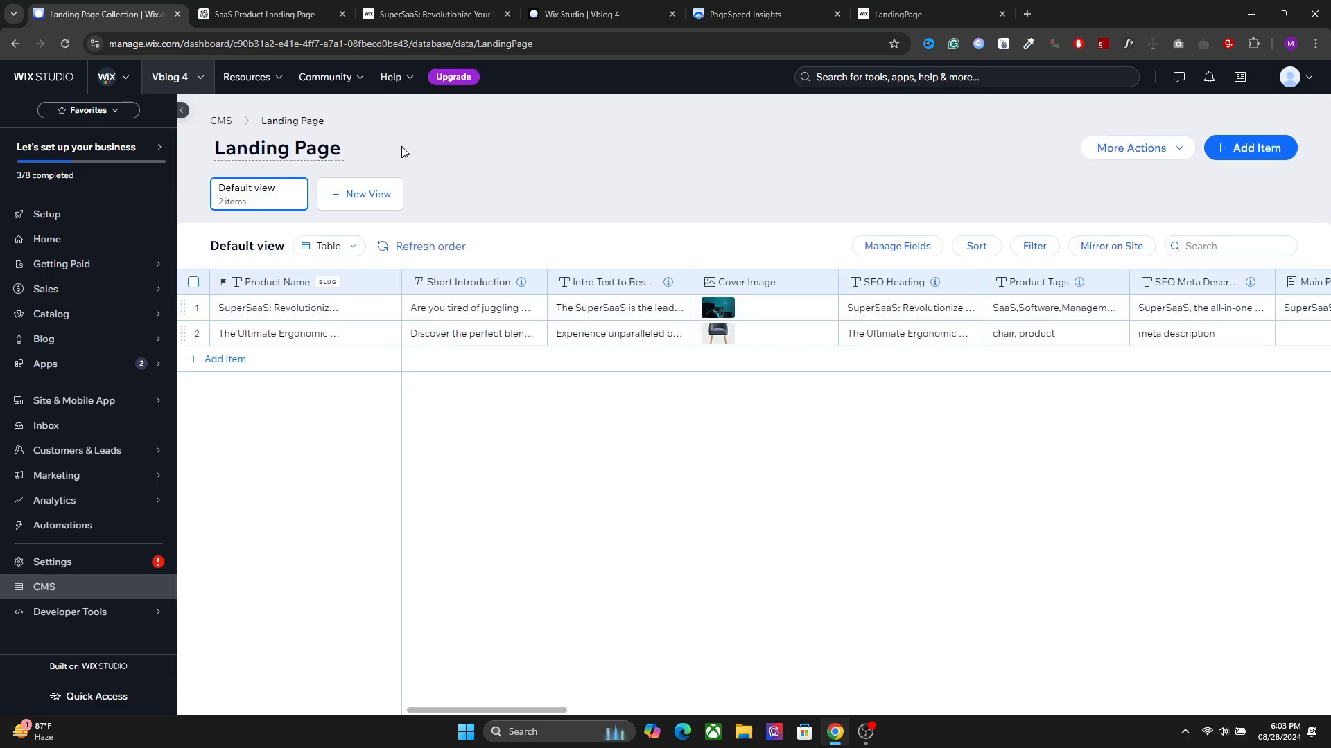
left_click(430, 14)
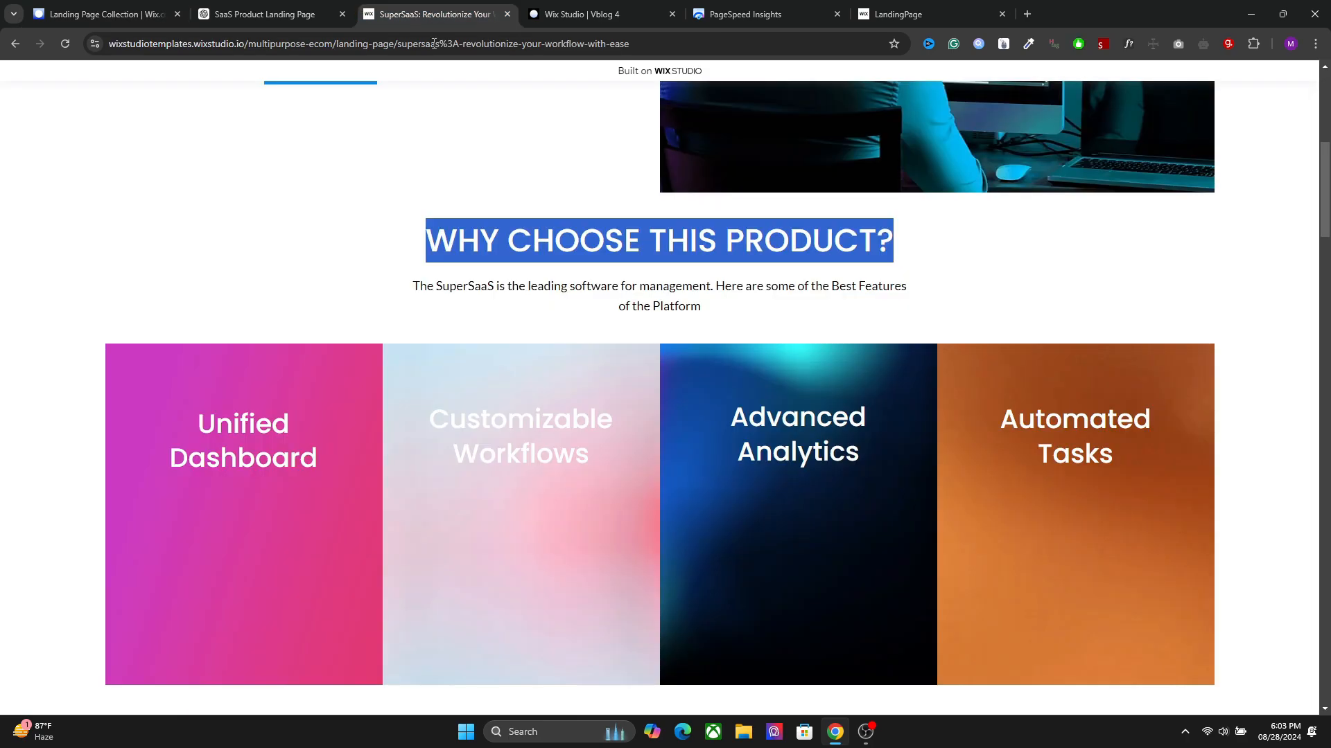
left_click_drag(1308, 189, 1322, 90)
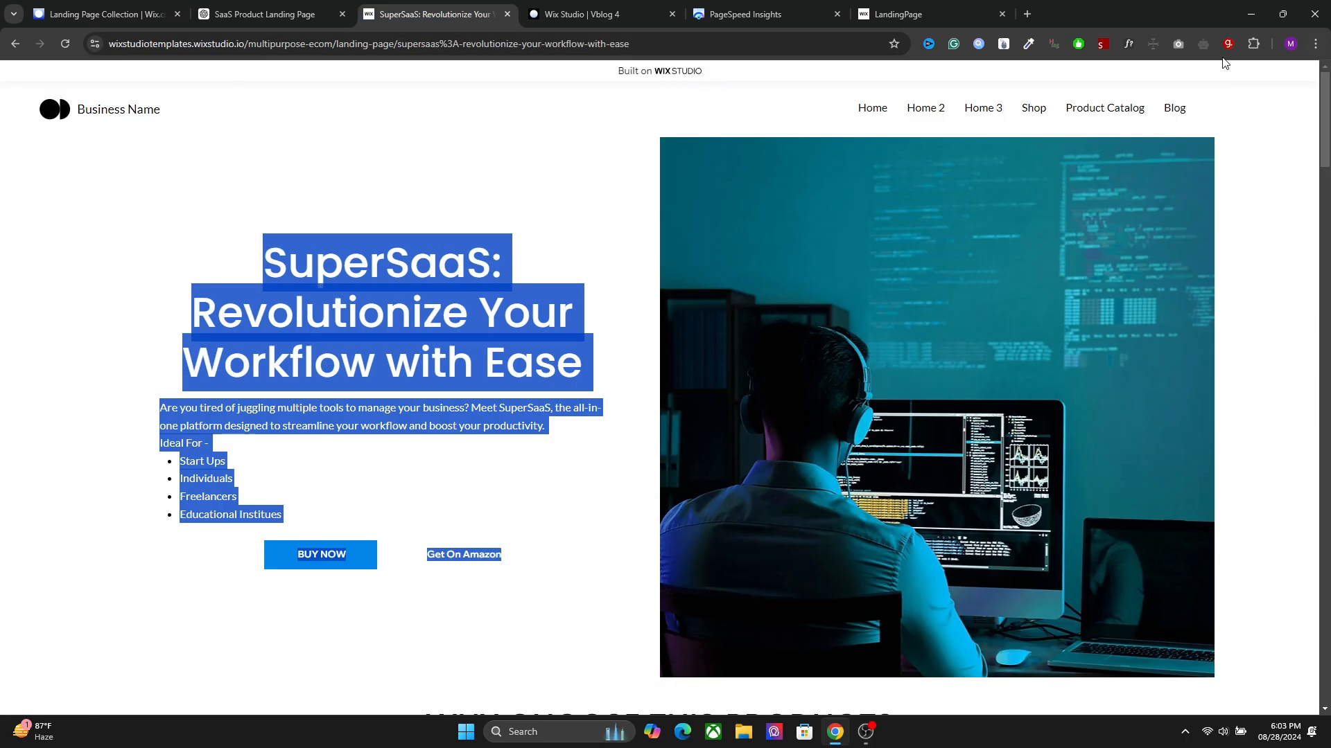
left_click(1091, 109)
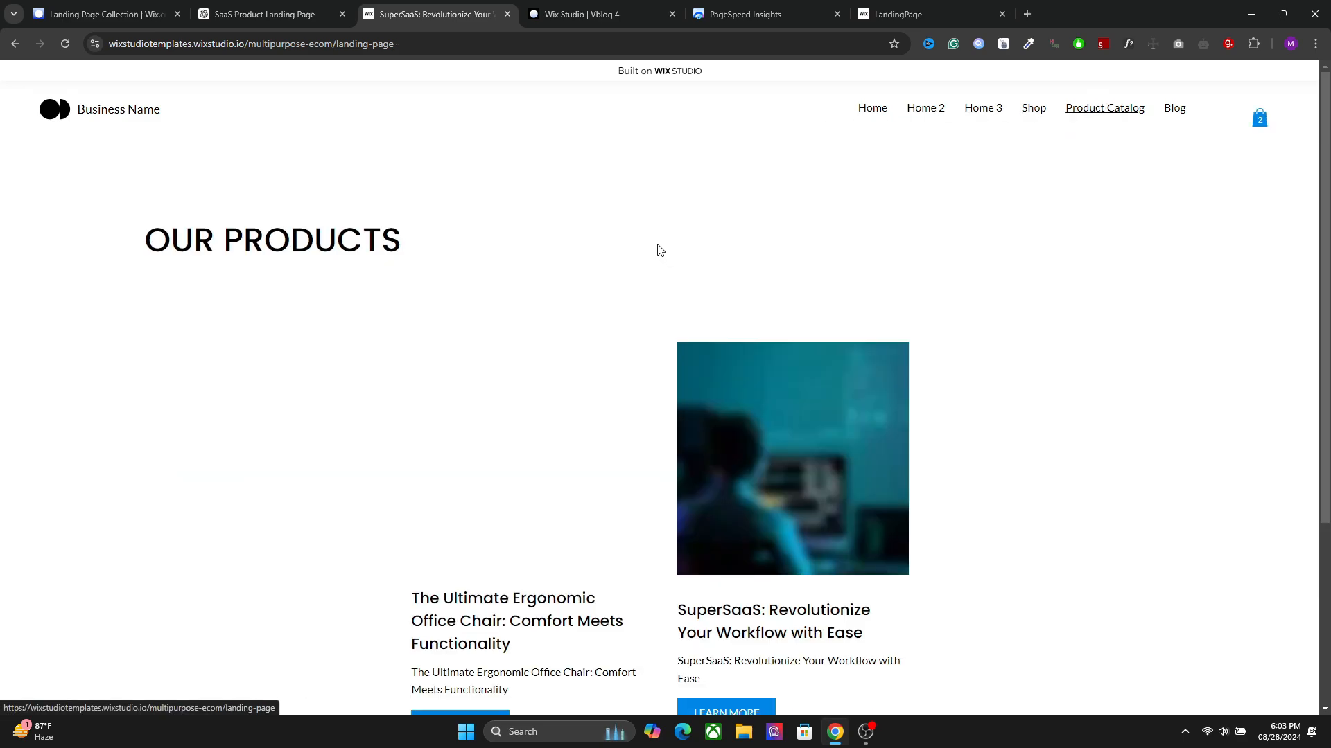
scroll(506, 350, "down", 1)
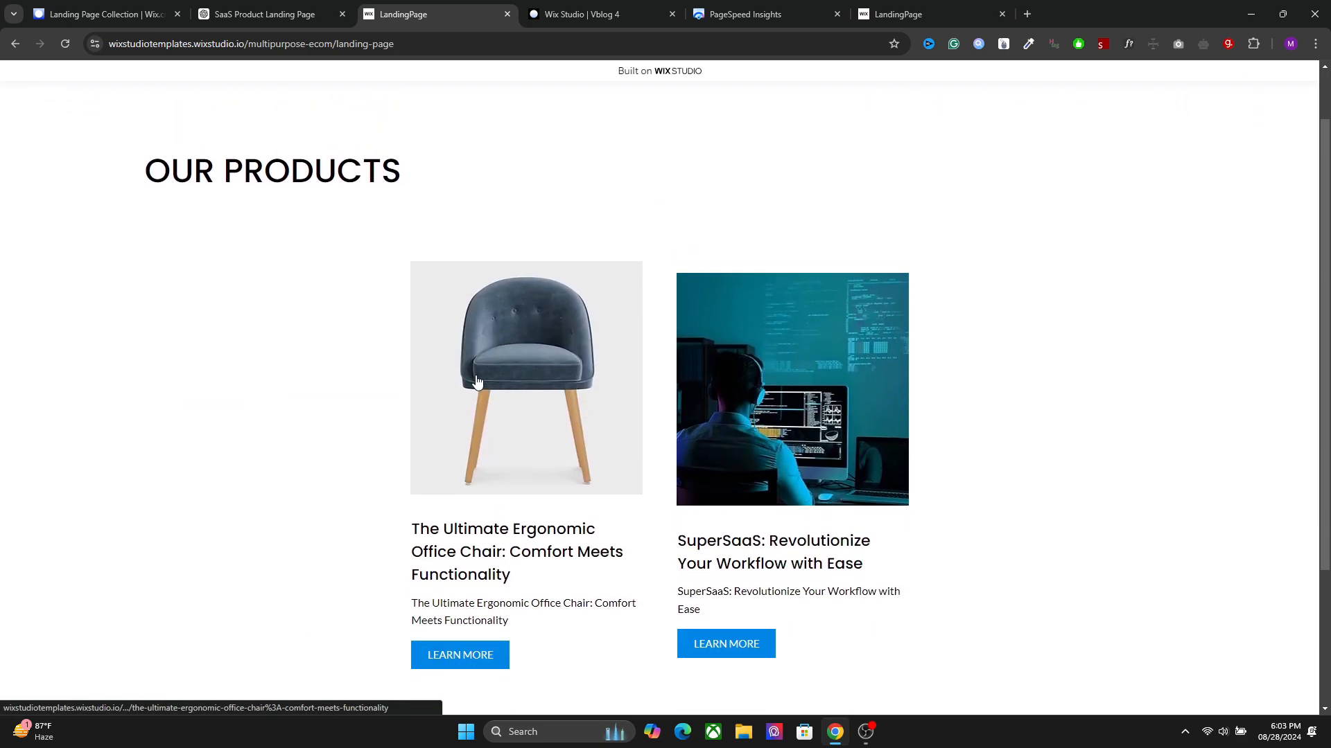
left_click(476, 379)
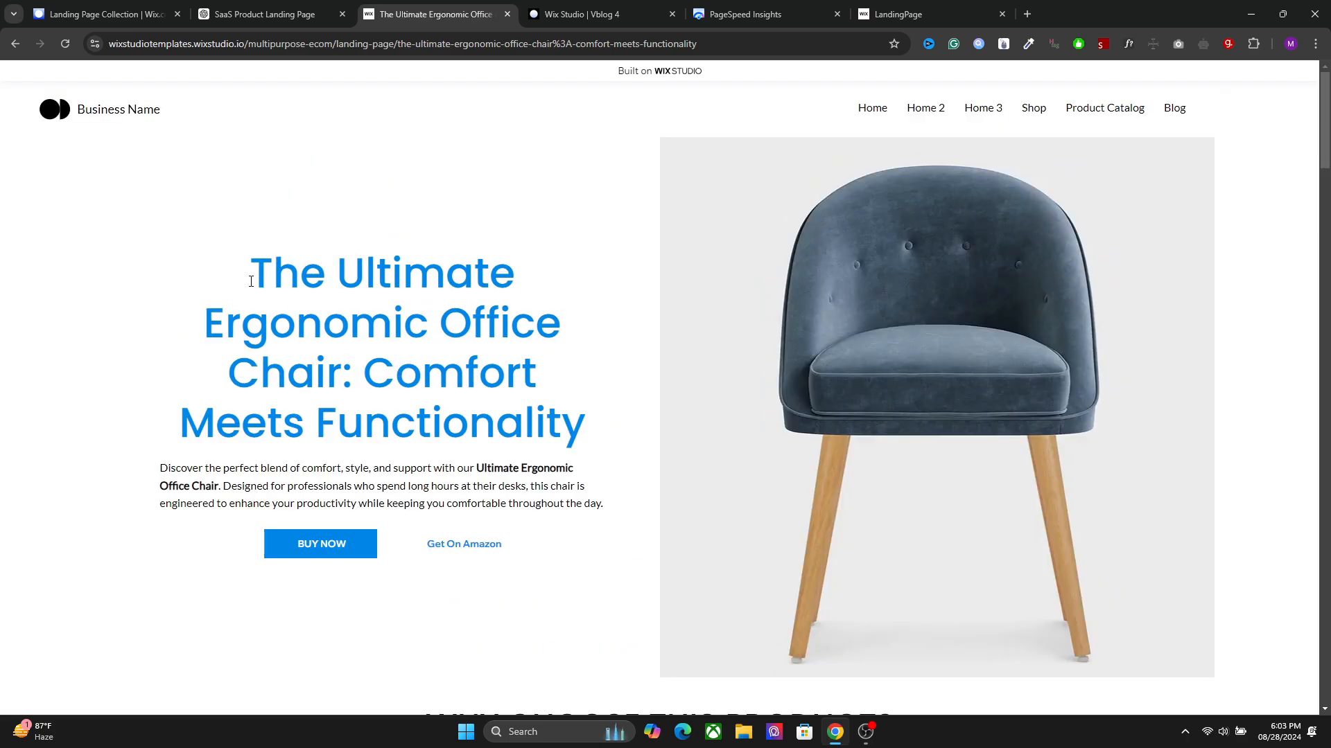
Step: Review the chair landing page's heading, introduction, Buy Now link, feature cards, key features and product specifications section
left_click_drag(251, 277, 467, 424)
triple_click(411, 469)
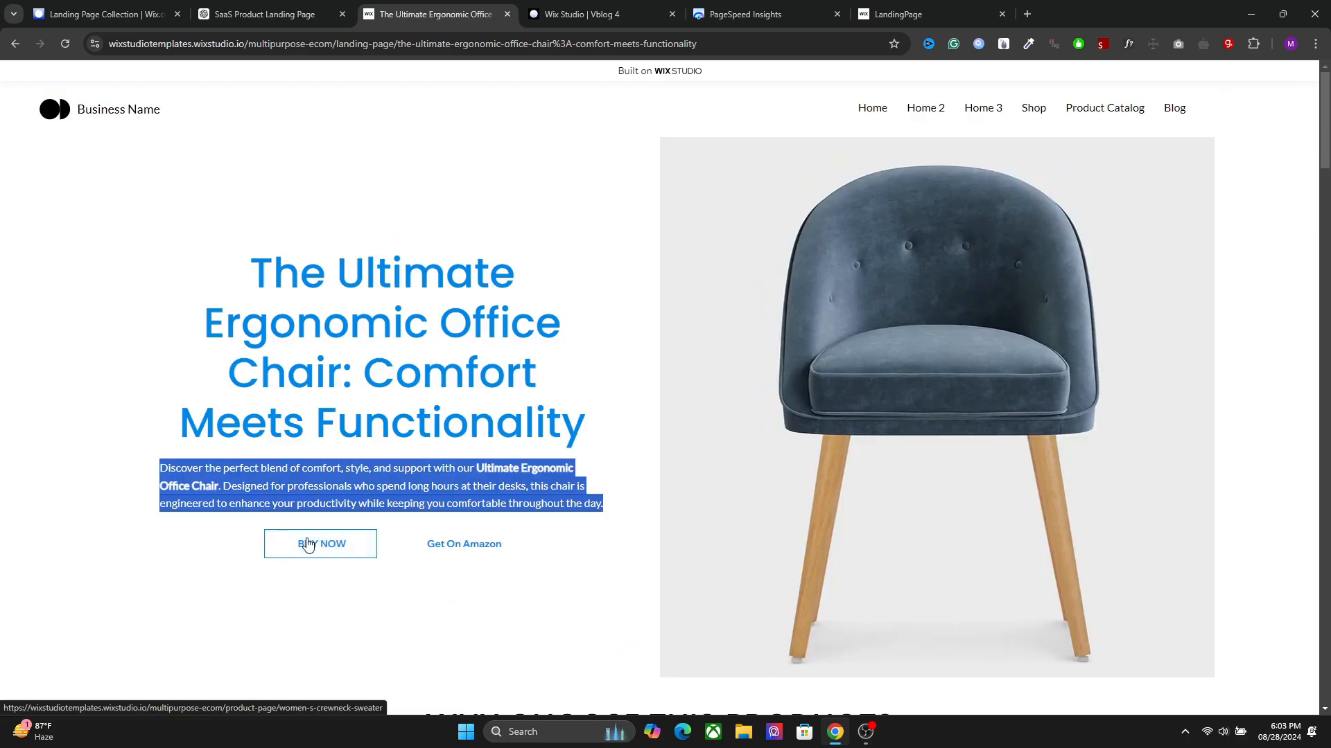
left_click(311, 544)
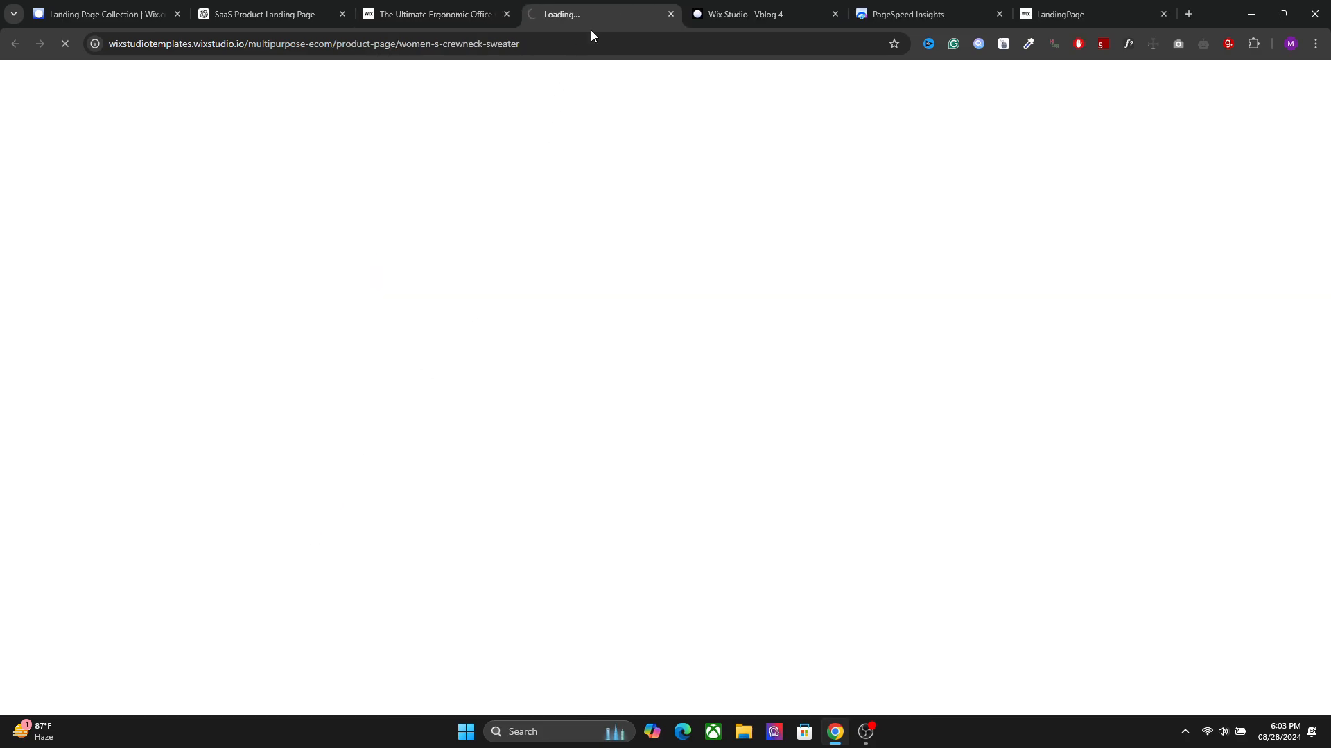
left_click(671, 14)
scroll(1327, 196, "down", 6)
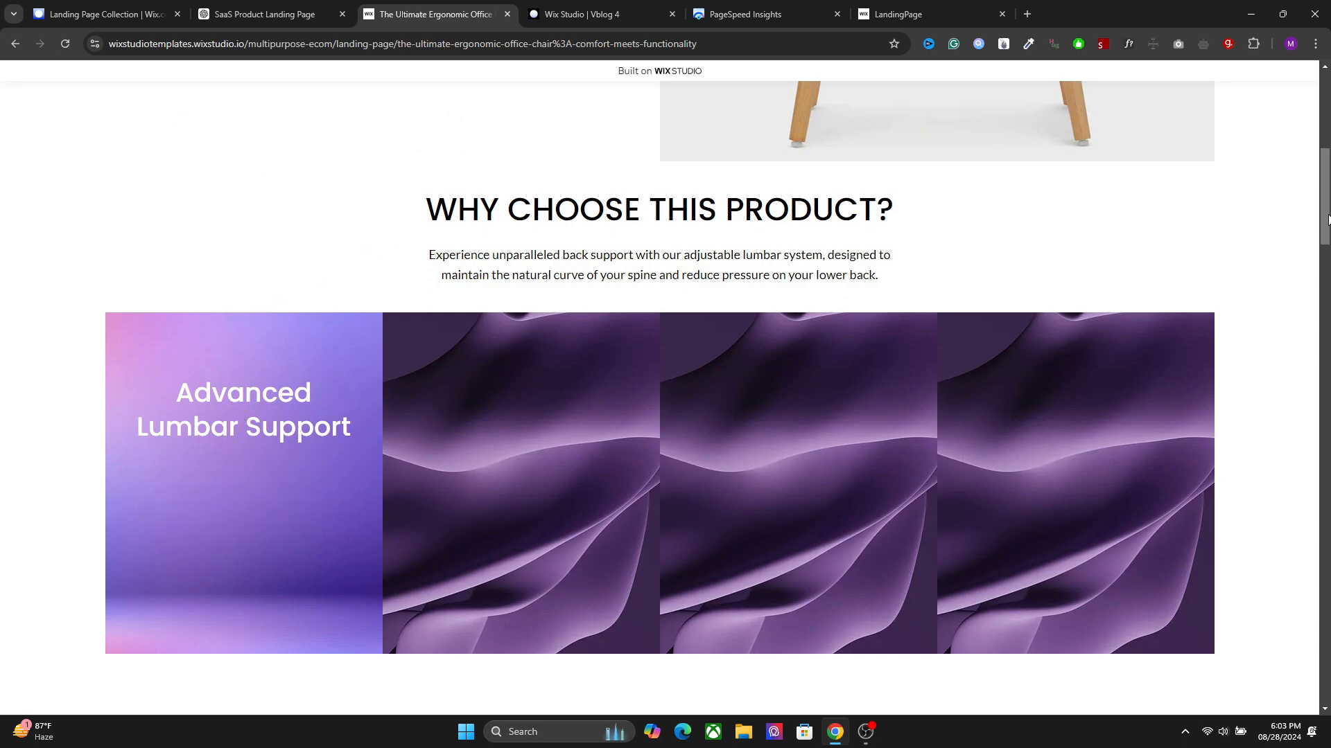
scroll(274, 356, "down", 6)
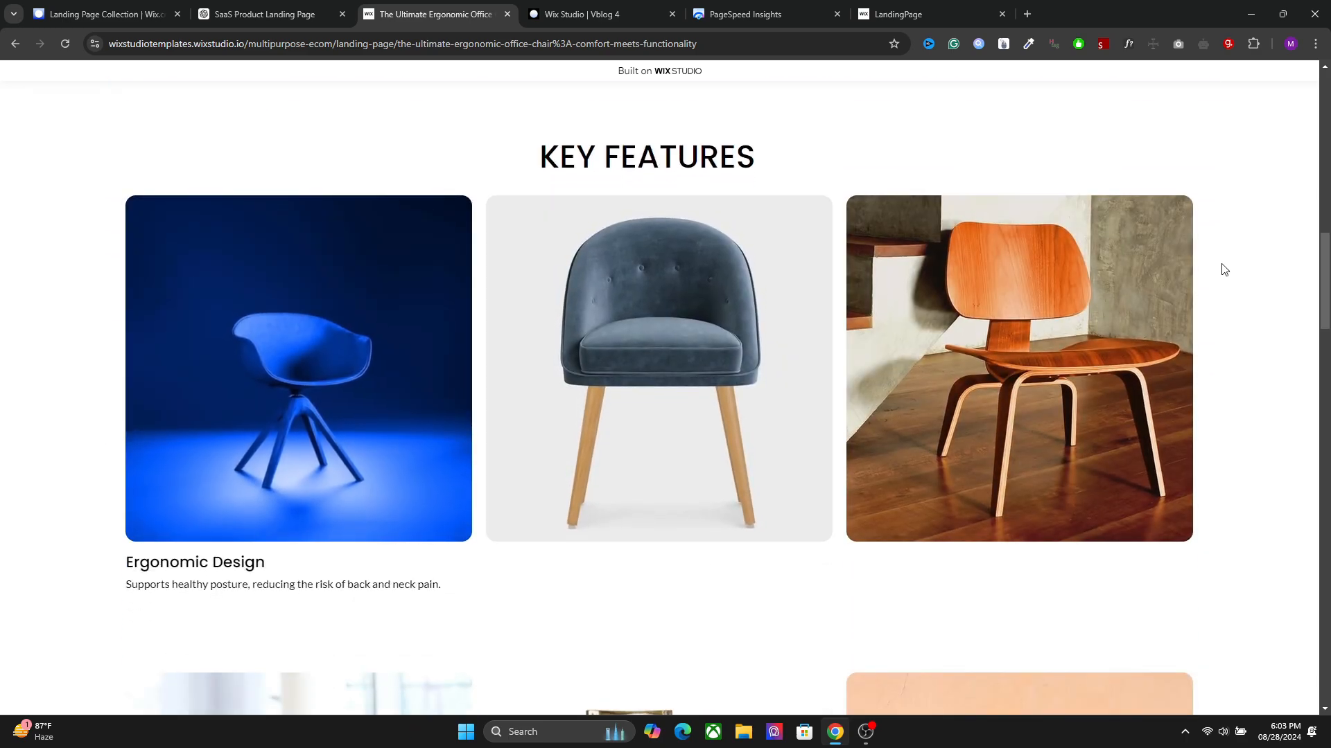
left_click_drag(1324, 286, 1324, 366)
scroll(1089, 365, "down", 6)
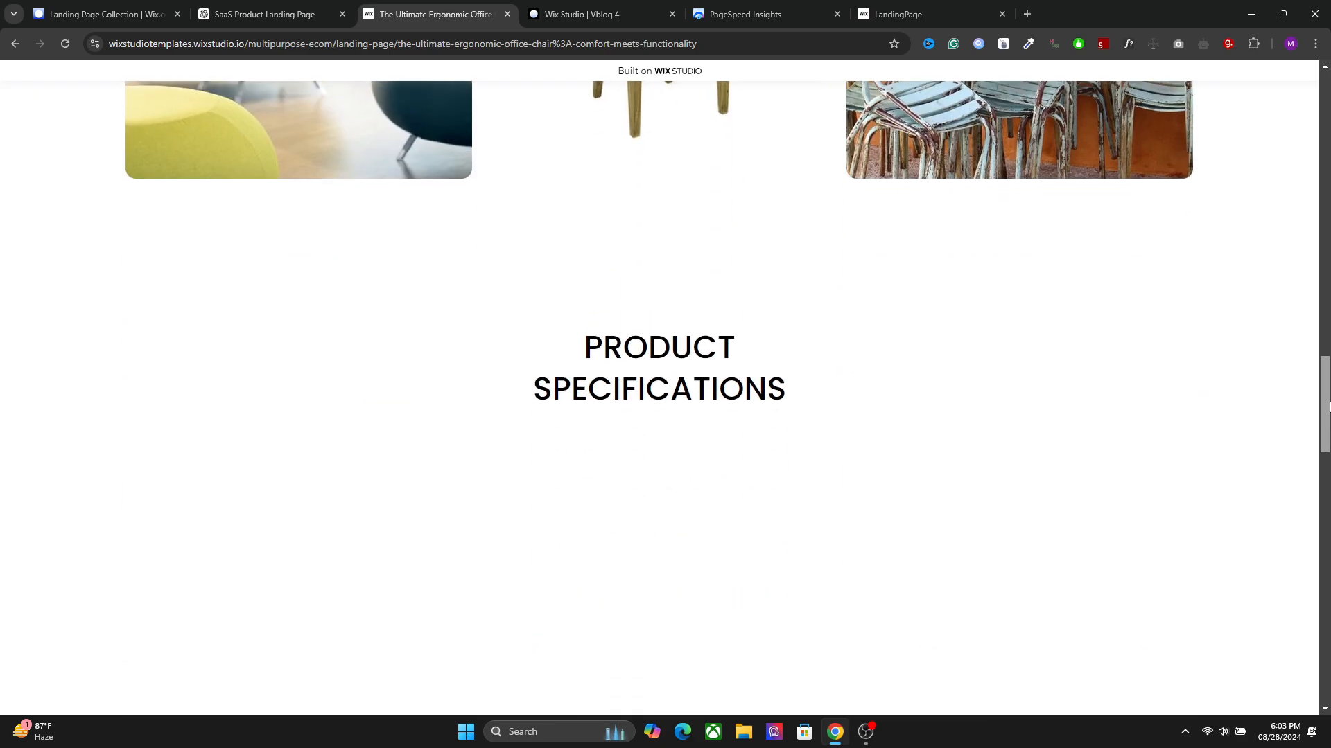
Step: Reopen the ergonomic office chair item in the Landing Page collection and examine its specification, customer name and testimonial fields
left_click(104, 14)
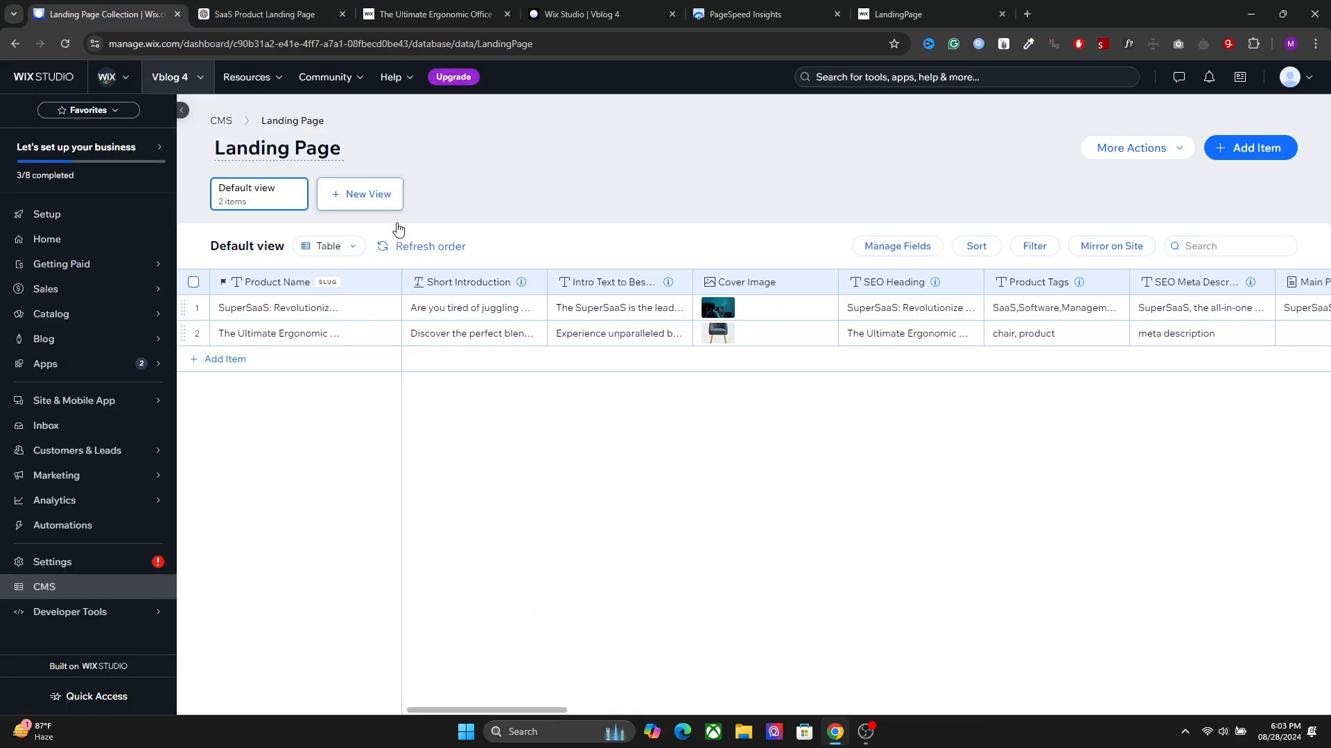
left_click(372, 335)
left_click_drag(1320, 196, 1319, 575)
scroll(599, 413, "down", 2)
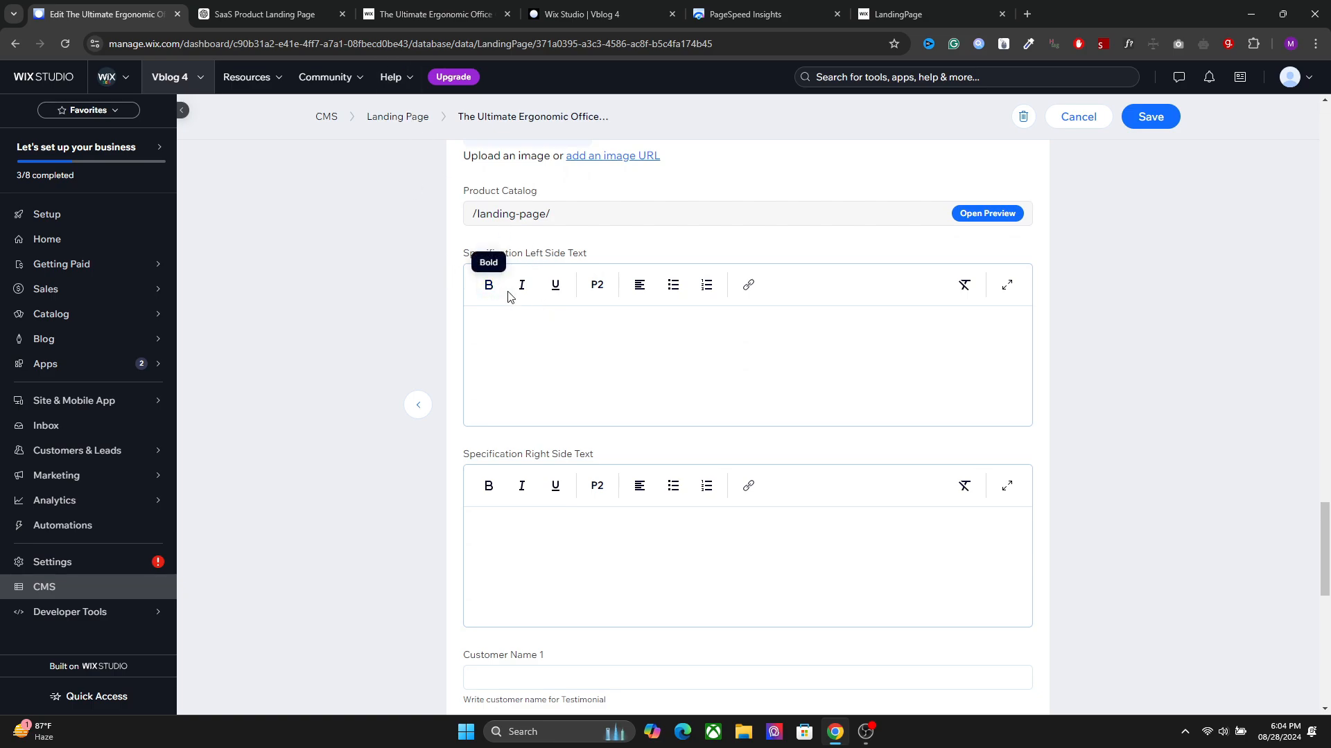
scroll(555, 451, "down", 5)
left_click(527, 329)
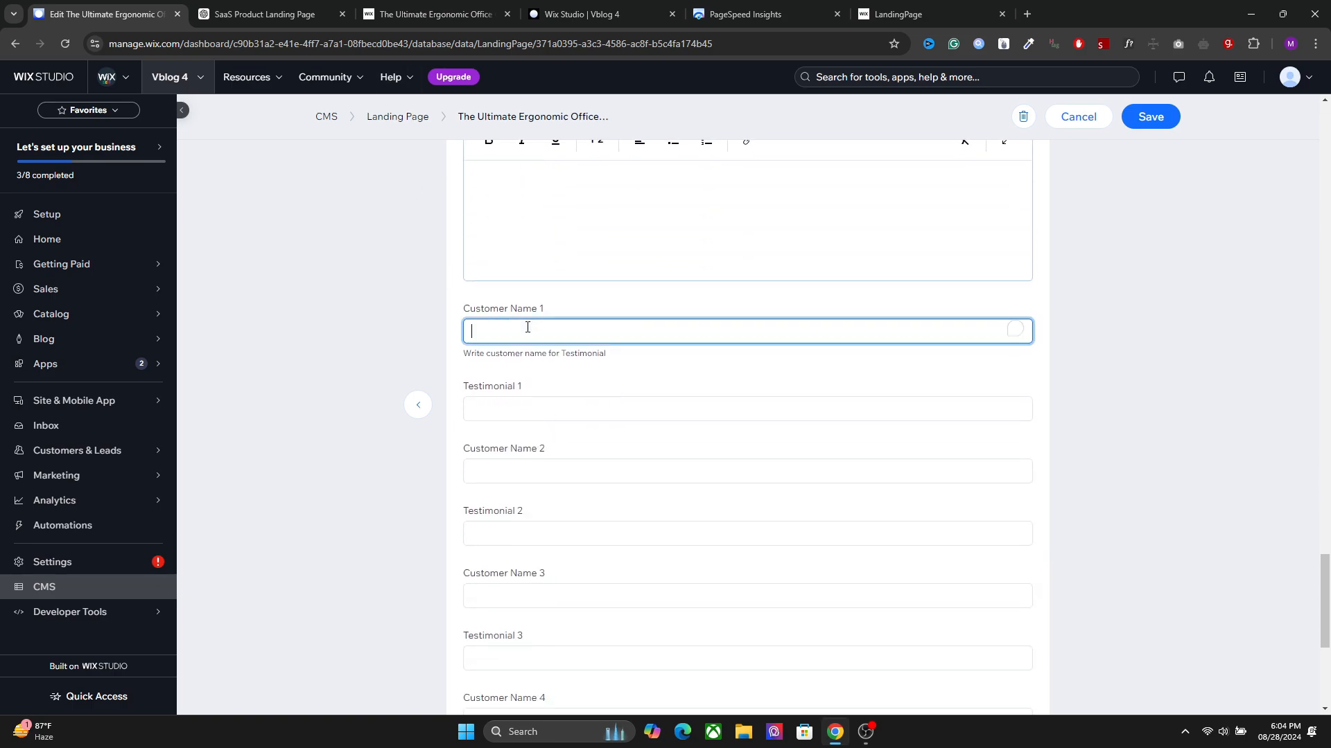
scroll(524, 253, "down", 3)
scroll(528, 256, "up", 2)
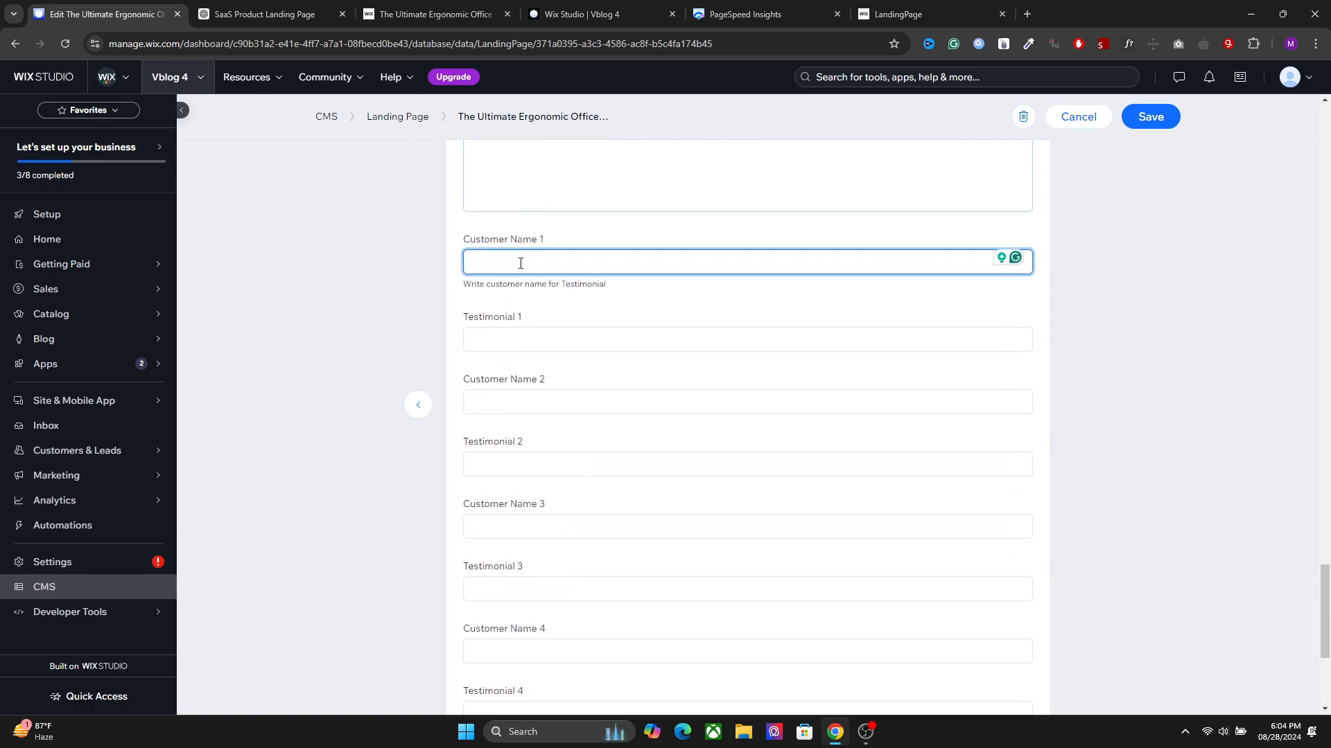
Step: Examine the chair item's testimonial, customer name and FAQs fields, plus the guidance text under Intro Text to Best Features
left_click(521, 338)
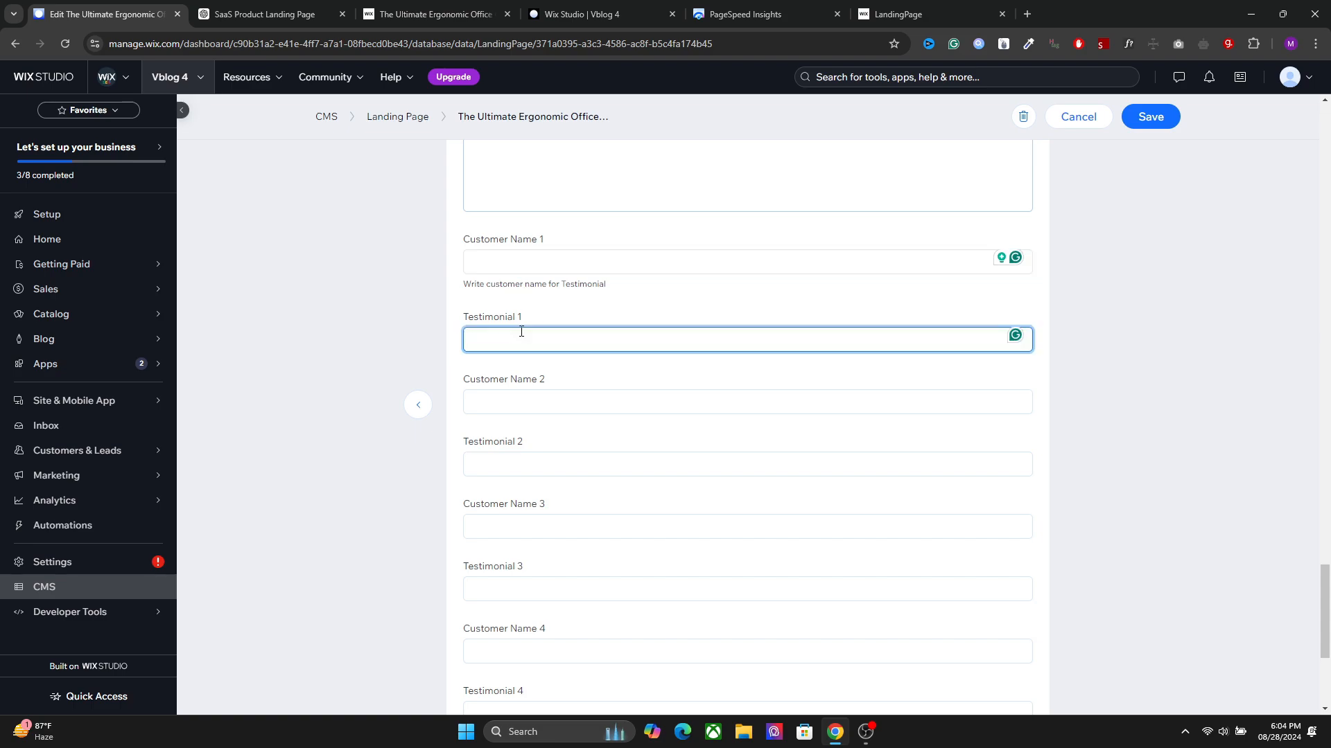
scroll(521, 331, "down", 1)
scroll(521, 331, "down", 3)
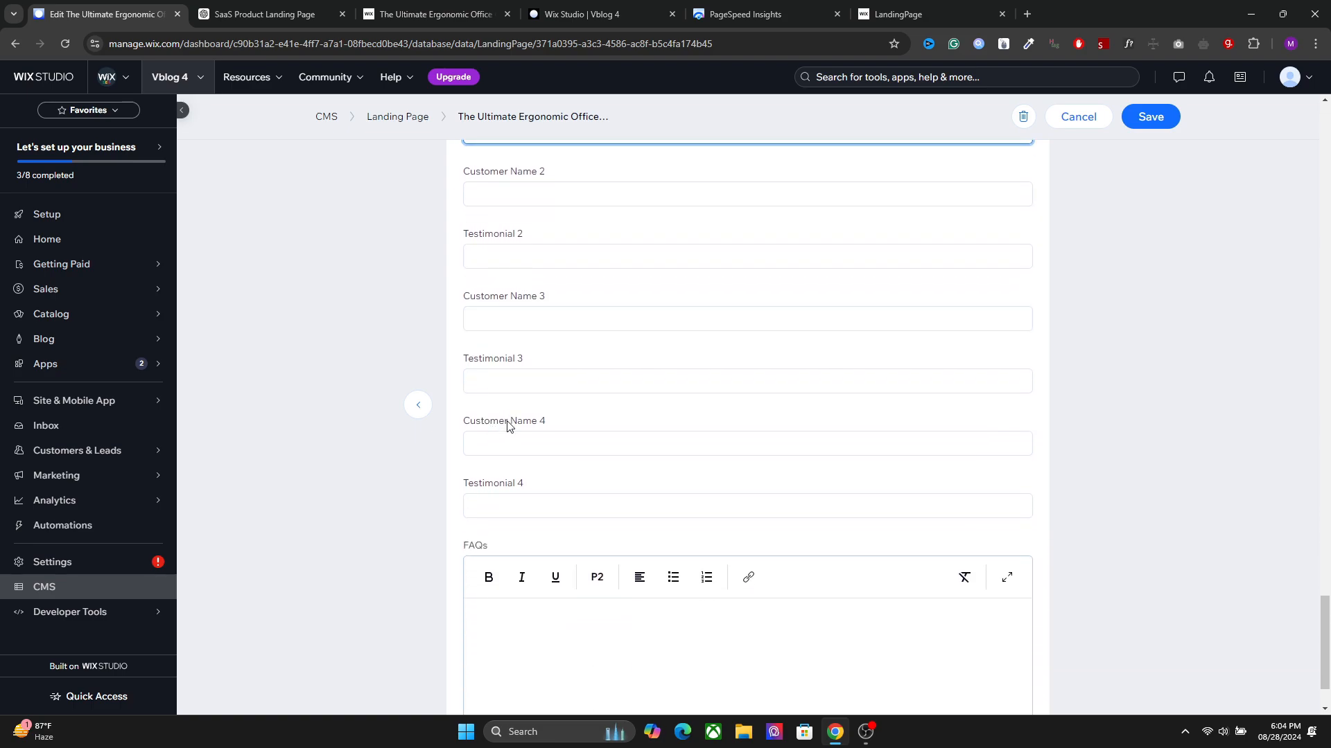
scroll(508, 426, "down", 2)
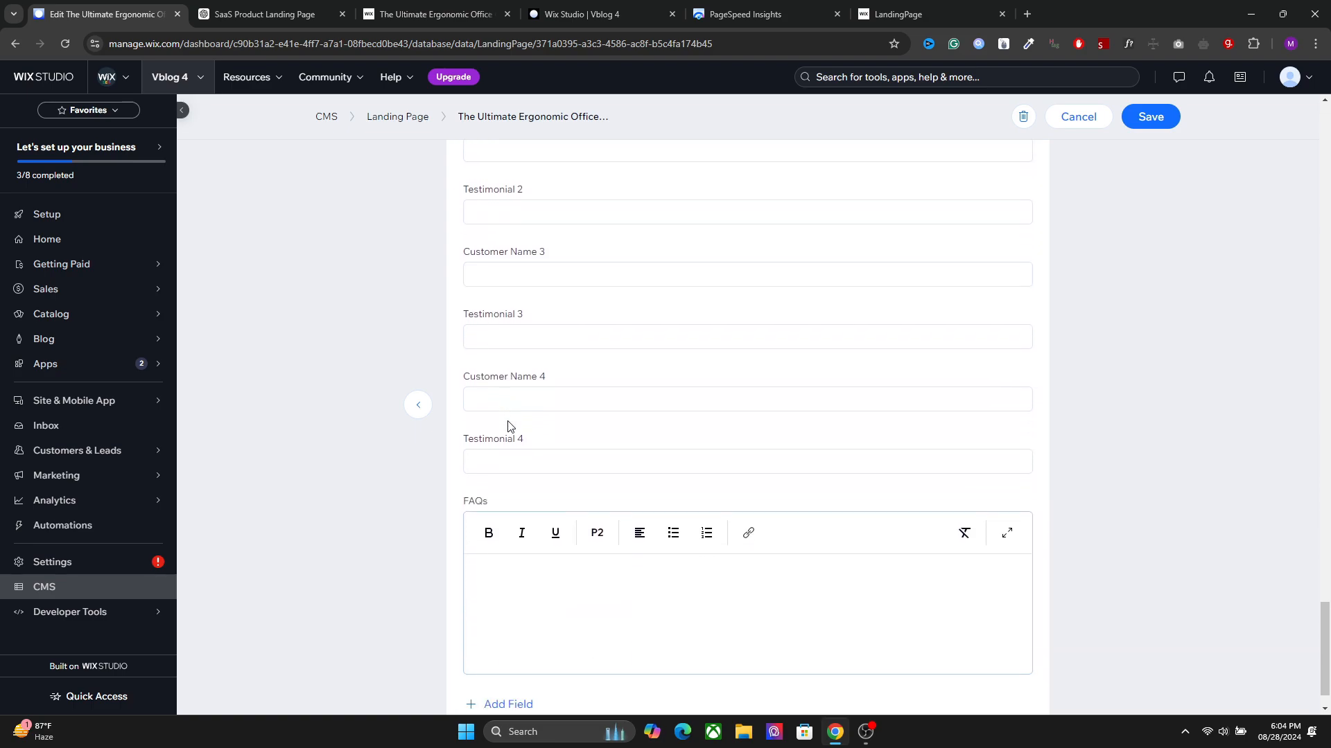
left_click(553, 570)
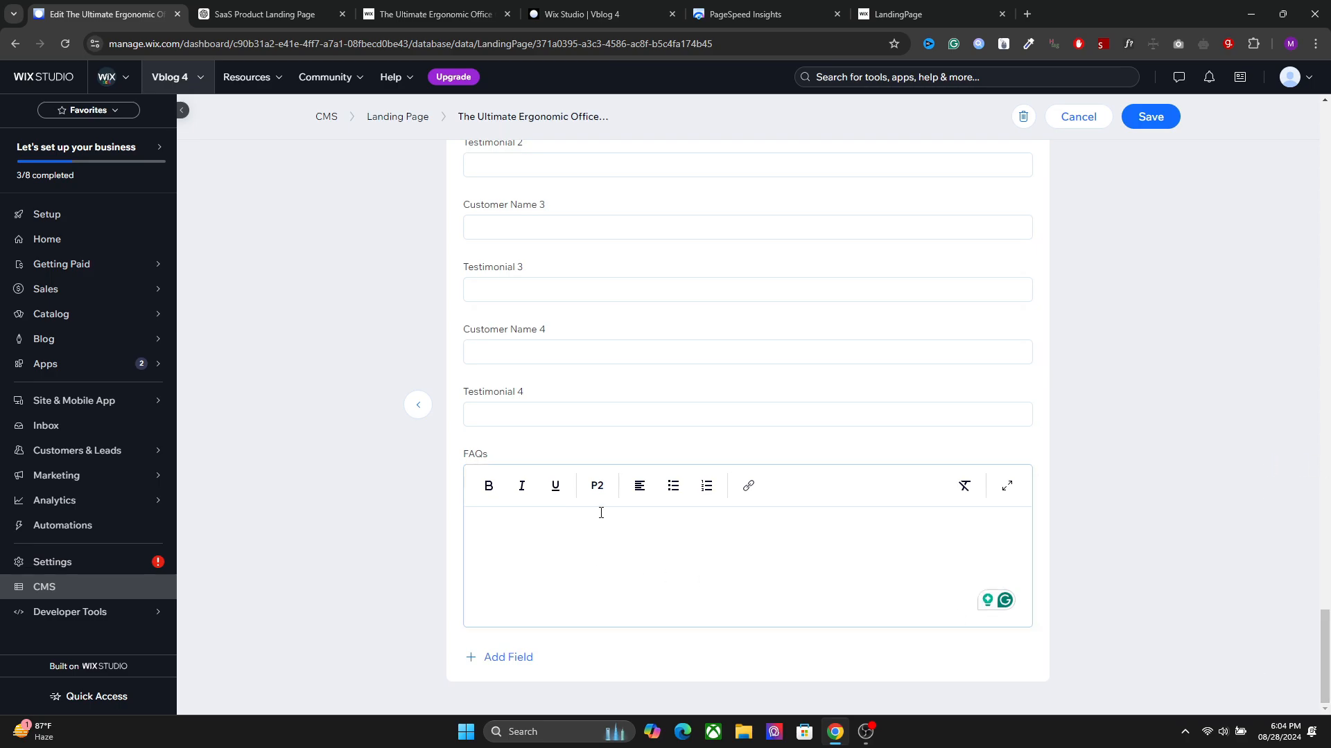
left_click_drag(1324, 641, 1326, 169)
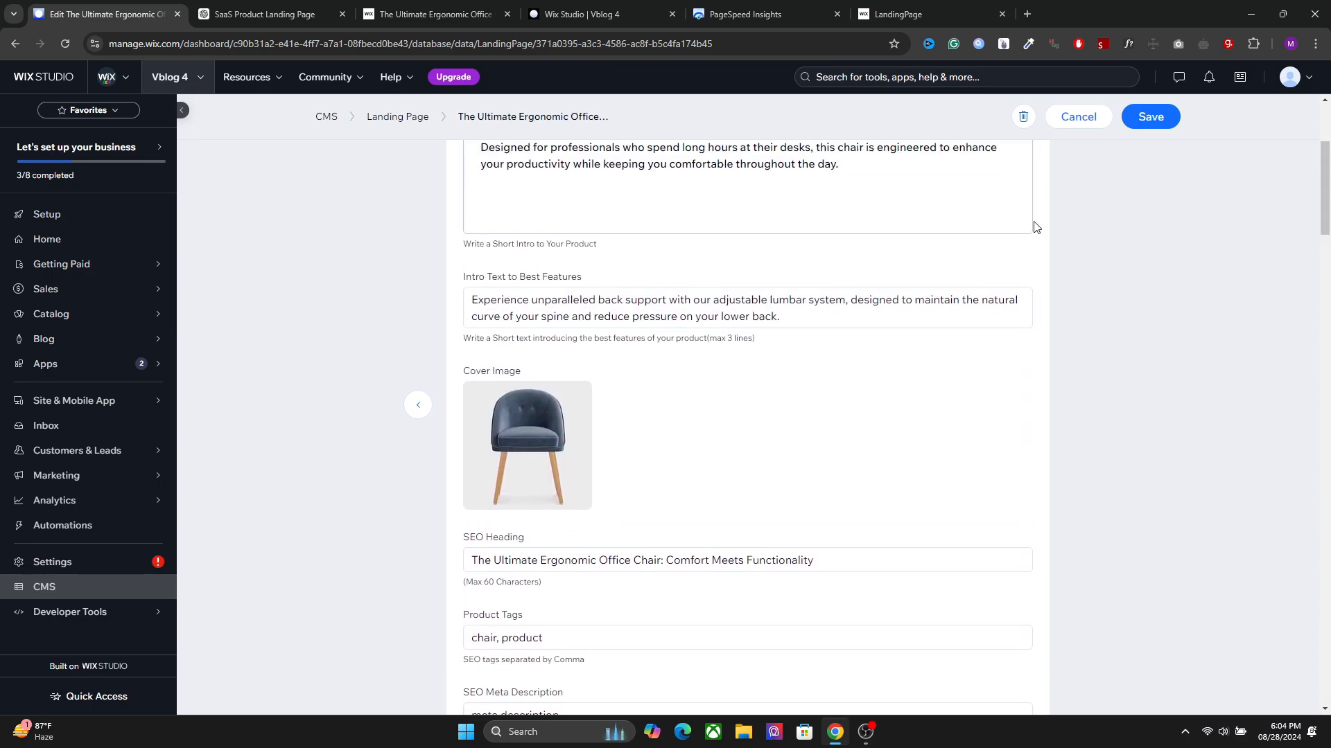
left_click(600, 302)
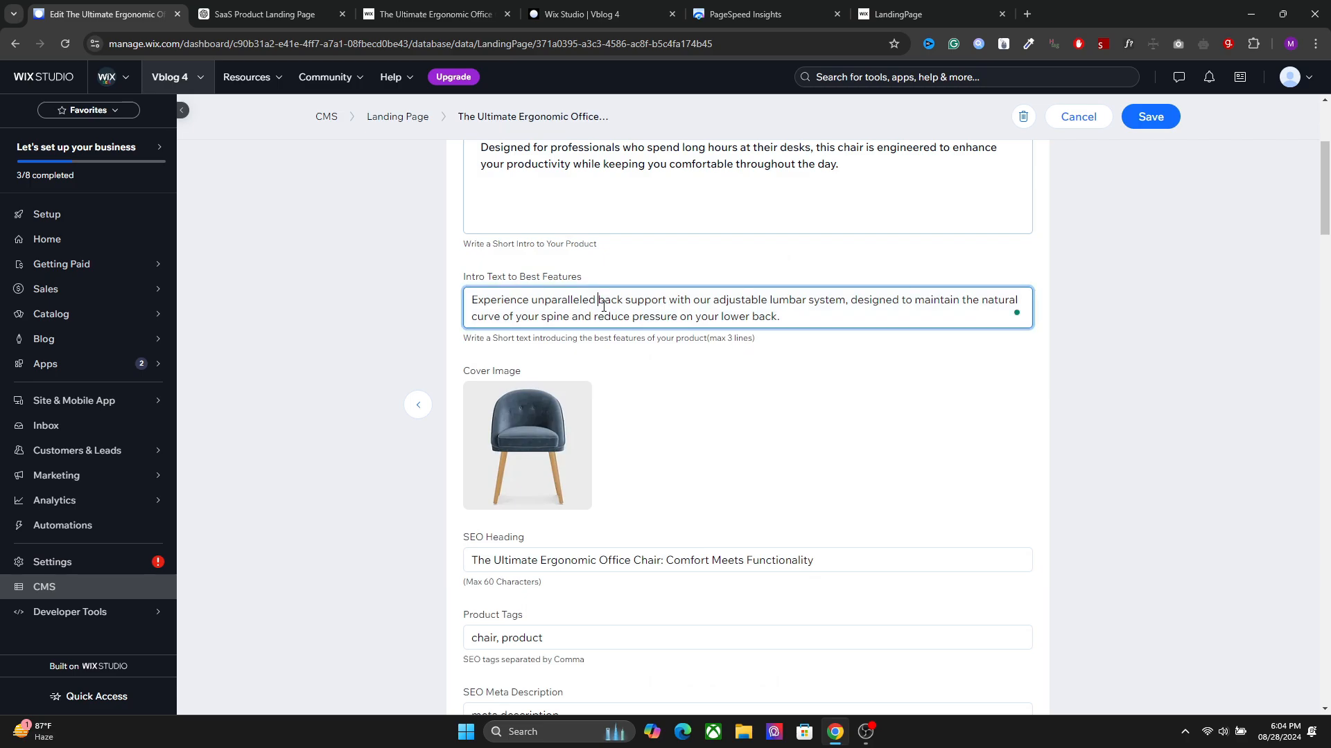
triple_click(644, 343)
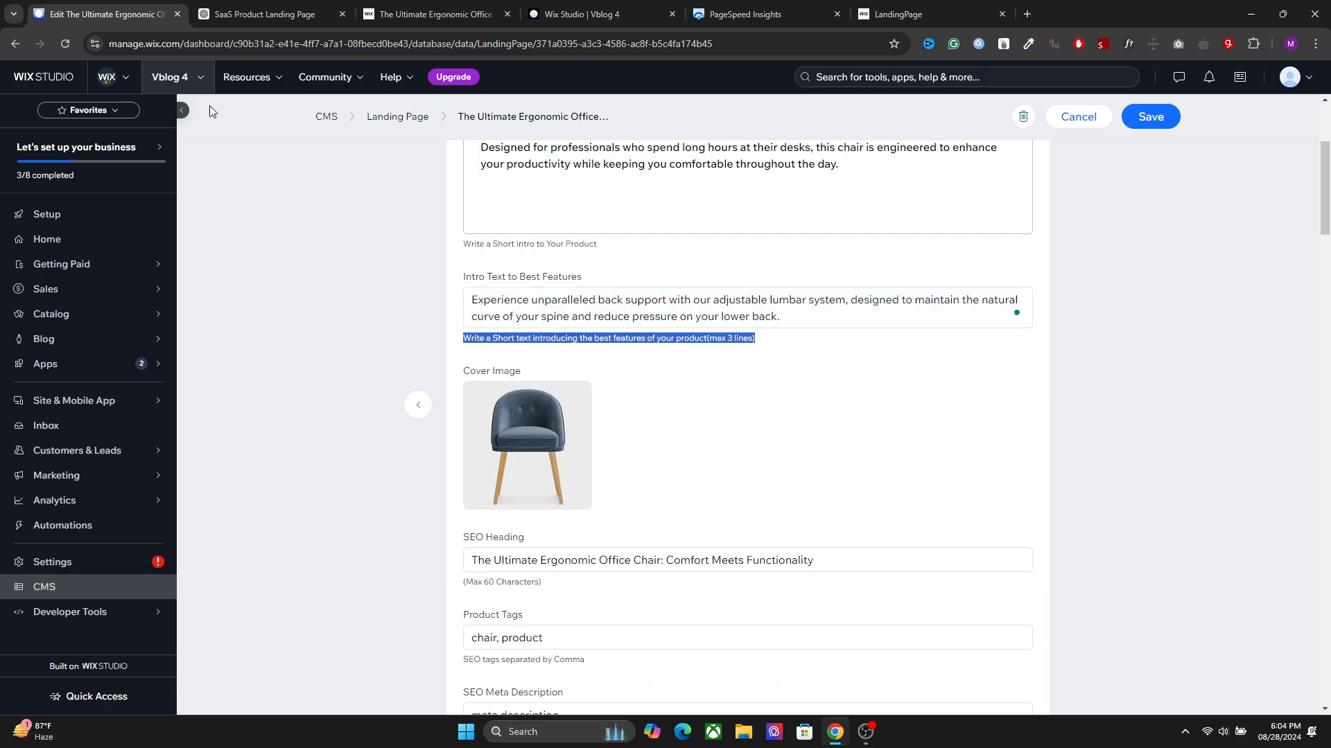
Step: Switch to the PageSpeed Insights report for the SuperSaaS landing page and review its mobile and desktop results, including Best Practices
left_click(386, 8)
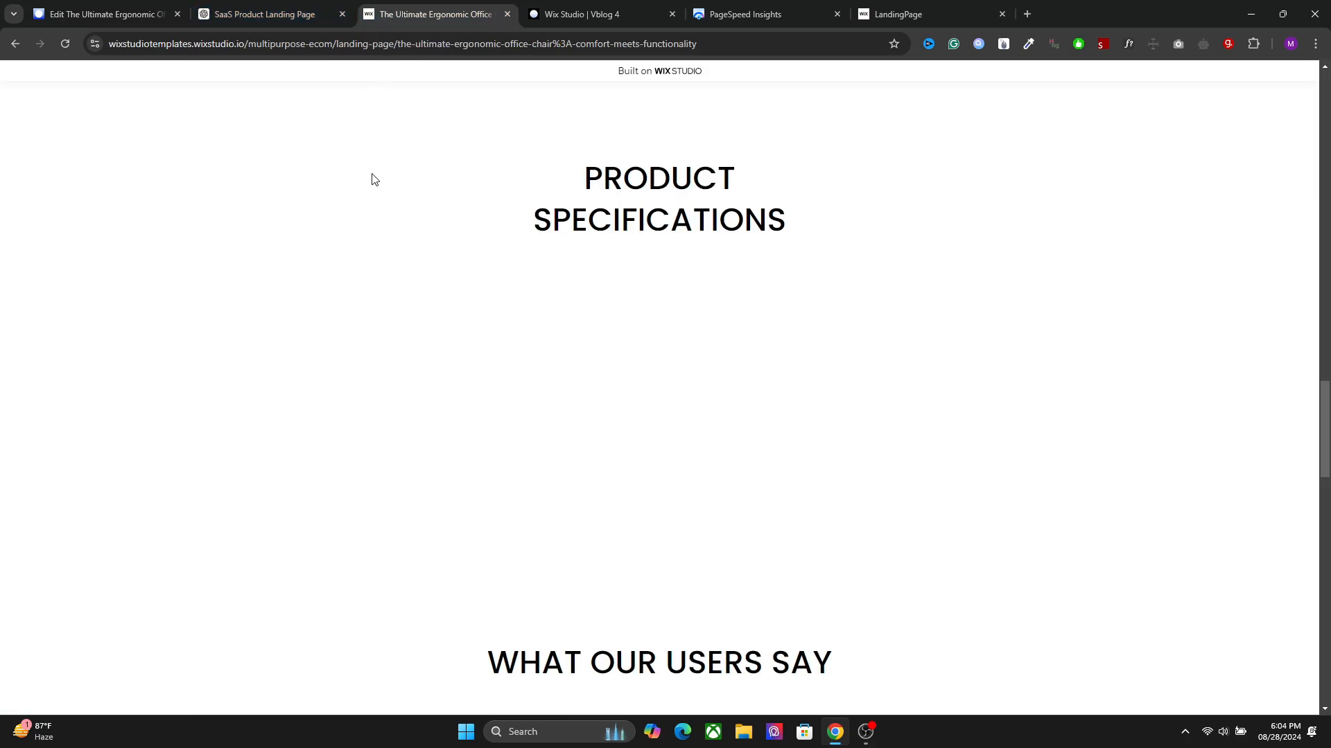
left_click(744, 13)
left_click(492, 178)
key("ctrl+a")
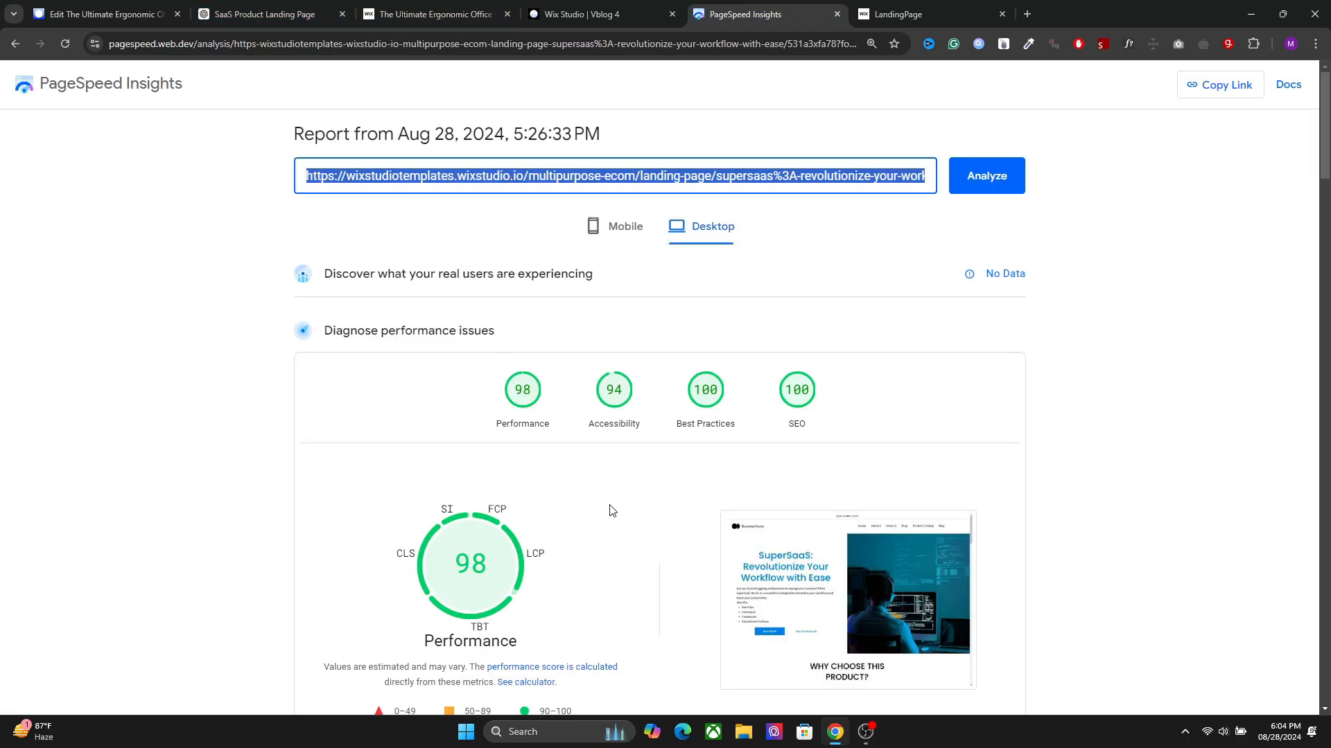
left_click(633, 241)
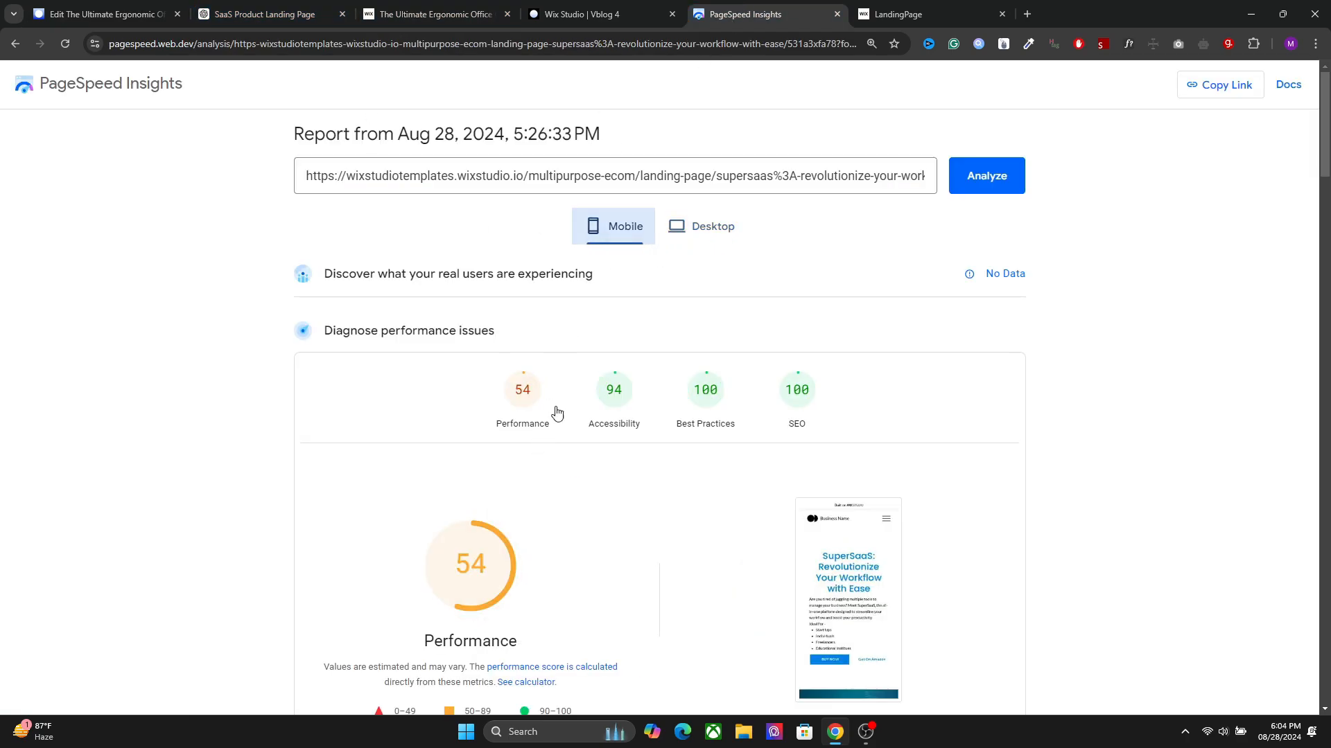
left_click(681, 407)
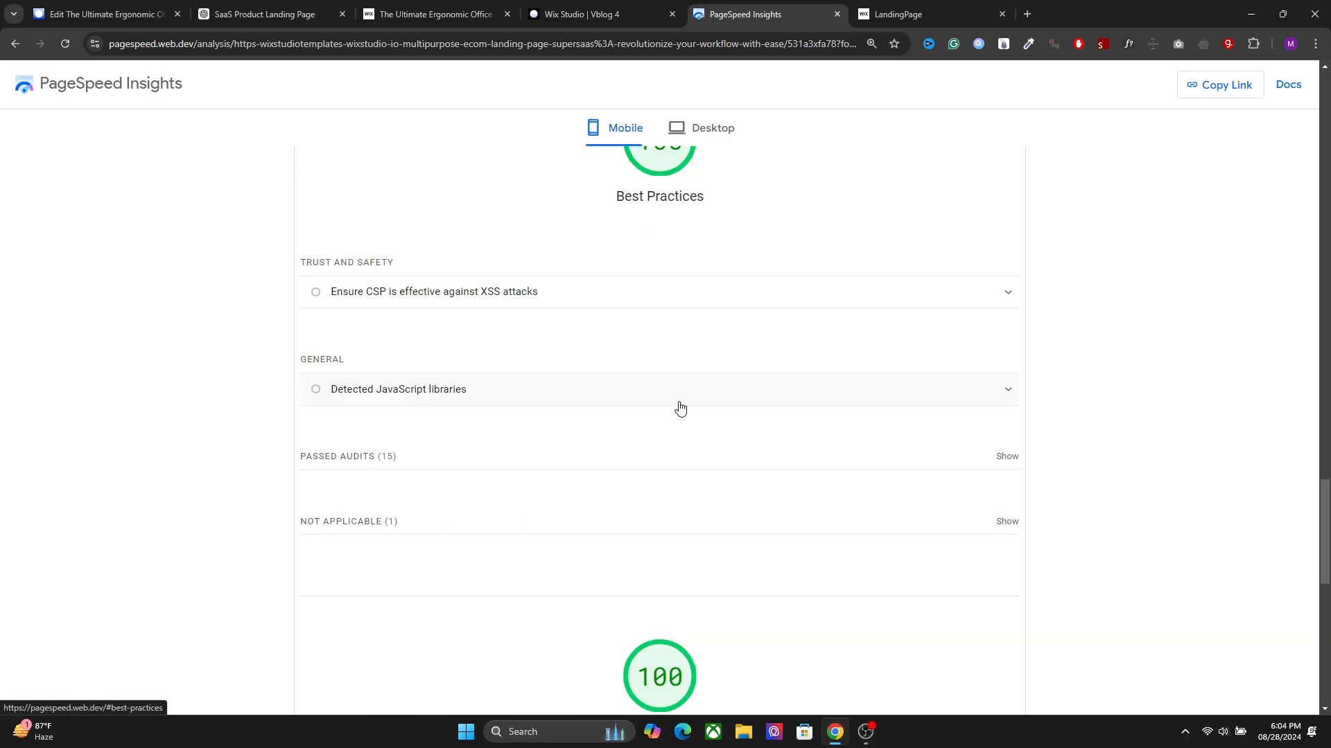
left_click(725, 133)
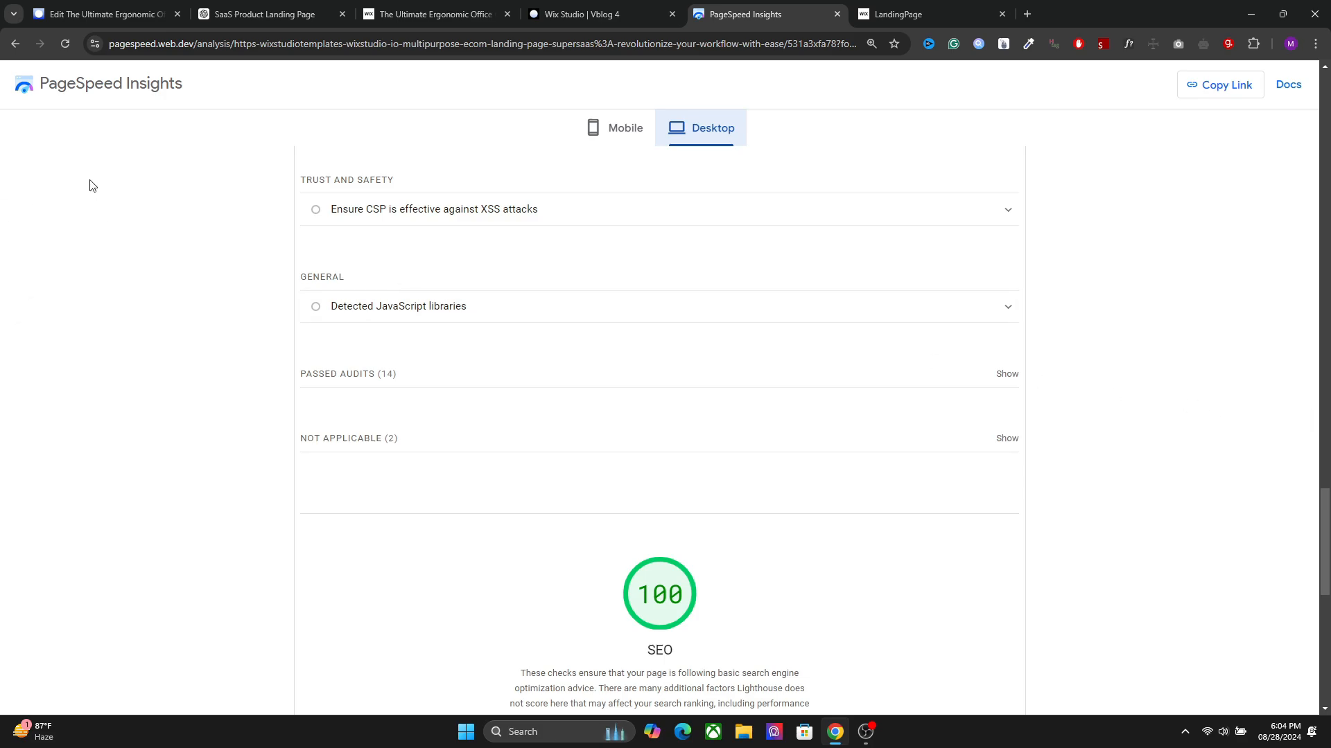
scroll(89, 185, "up", 15)
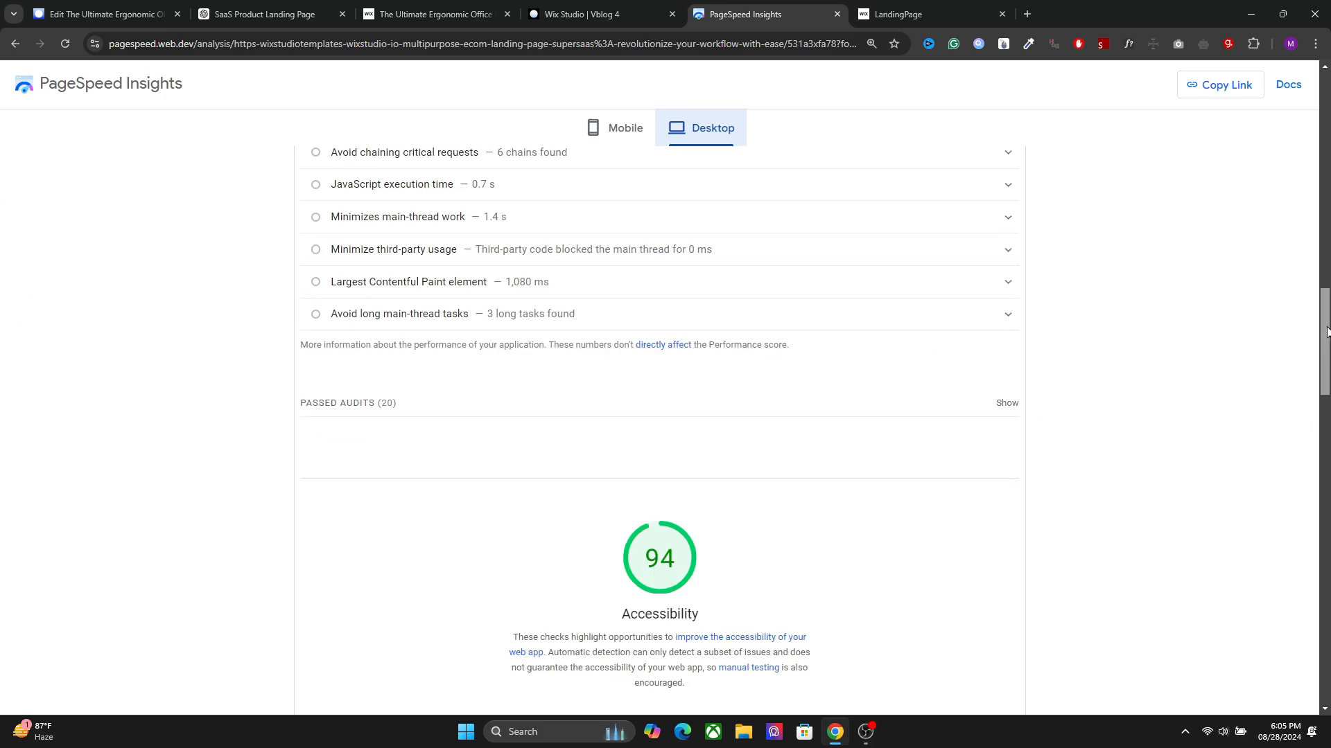
left_click_drag(1327, 334, 1325, 122)
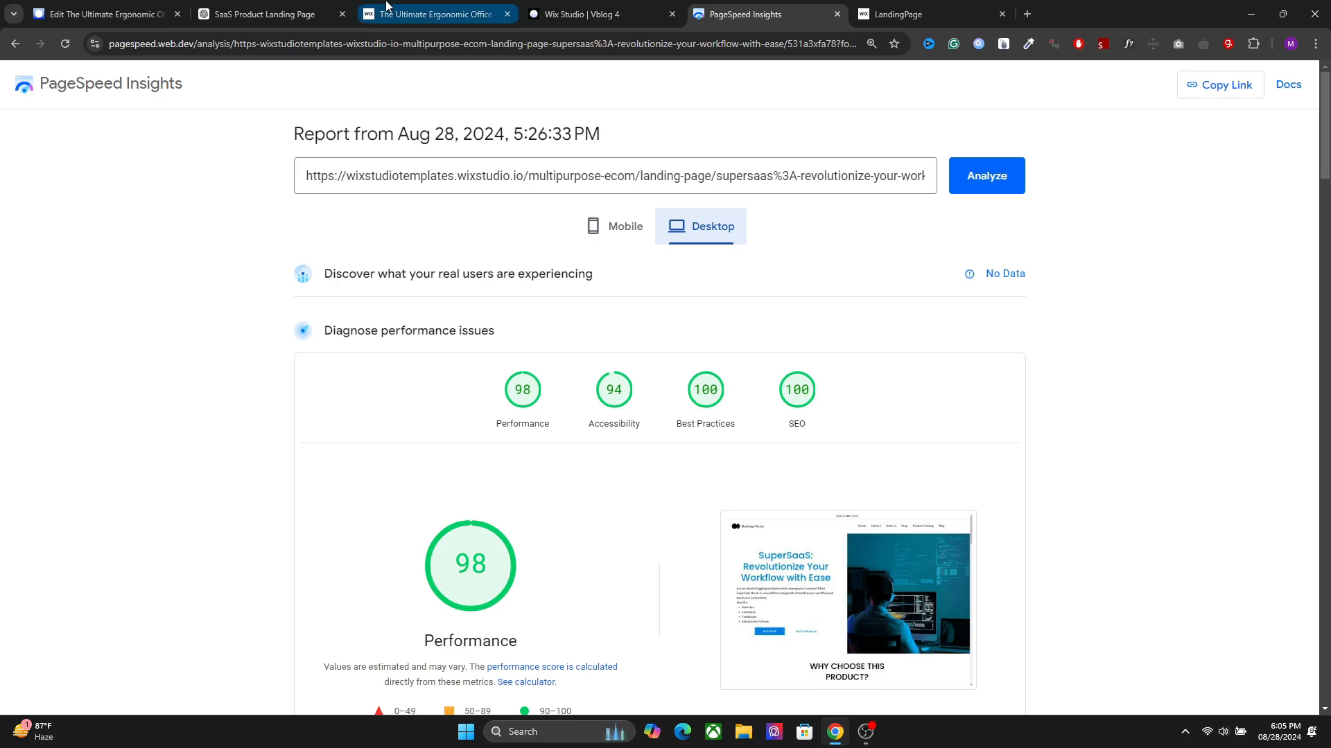
Step: Switch to the Landing Page item in the Wix Studio editor and inspect the section and stack containing the "Why Choose This Product?" heading
left_click(516, 8)
left_click(524, 10)
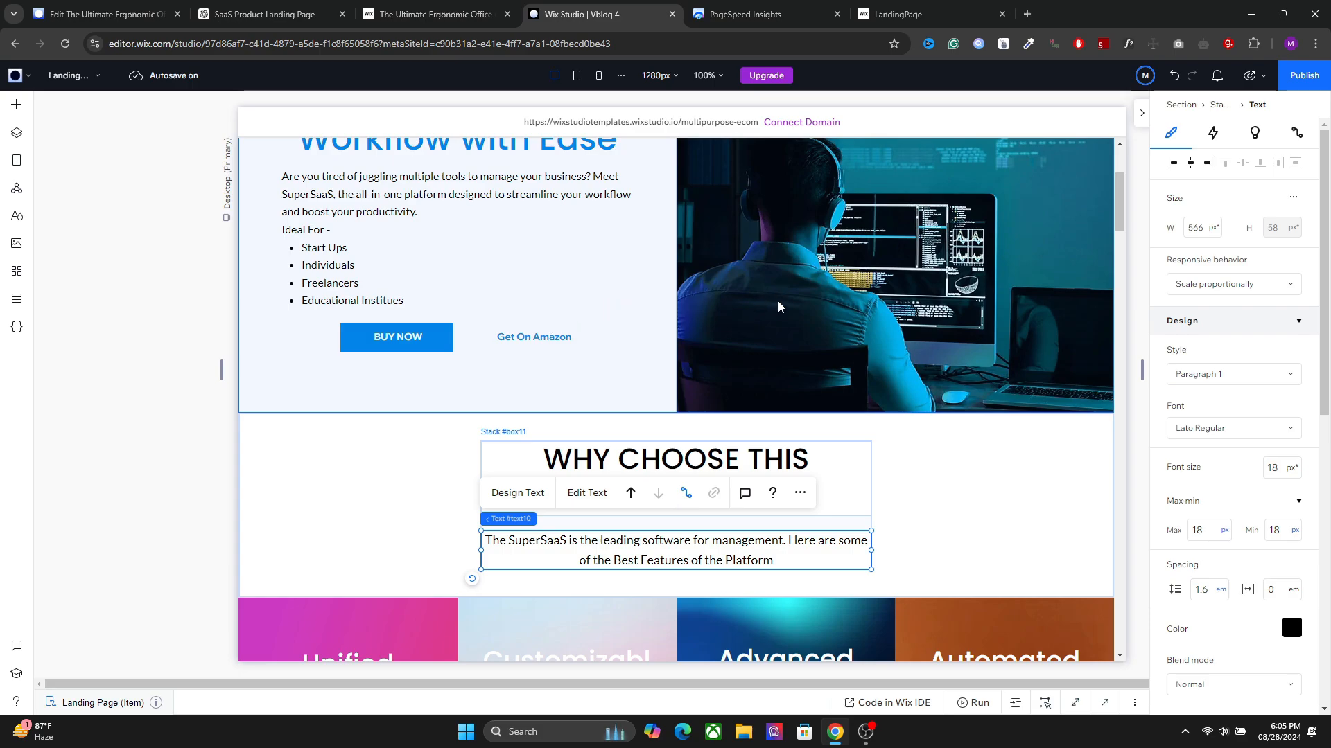
left_click(720, 324)
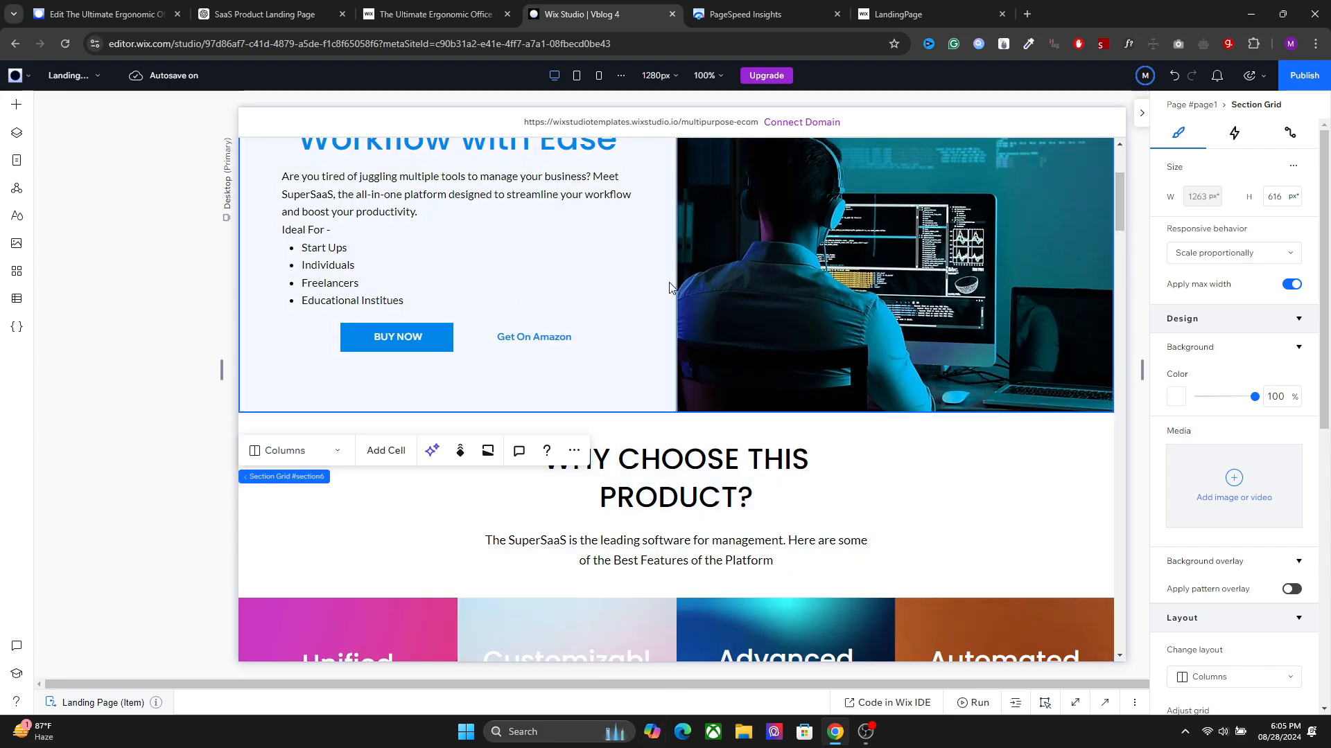
scroll(638, 303, "down", 2)
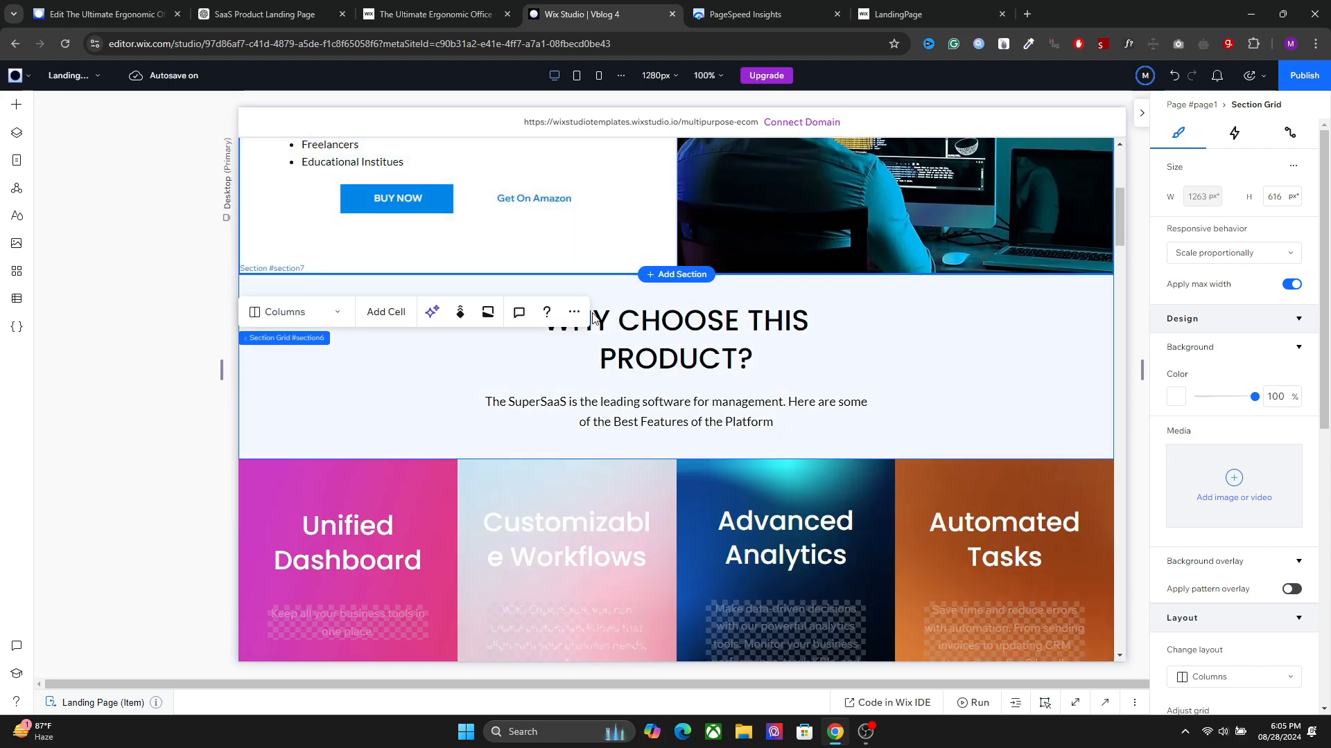
left_click(714, 329)
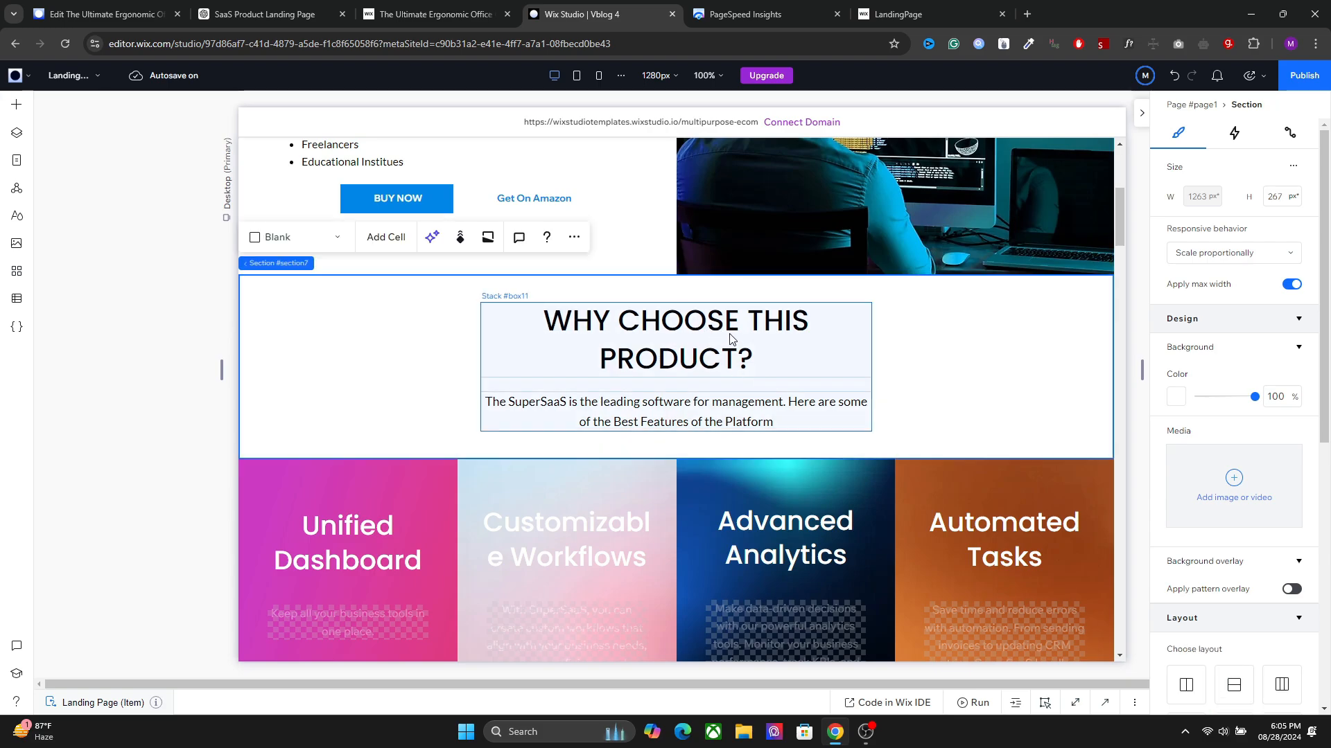
left_click(760, 336)
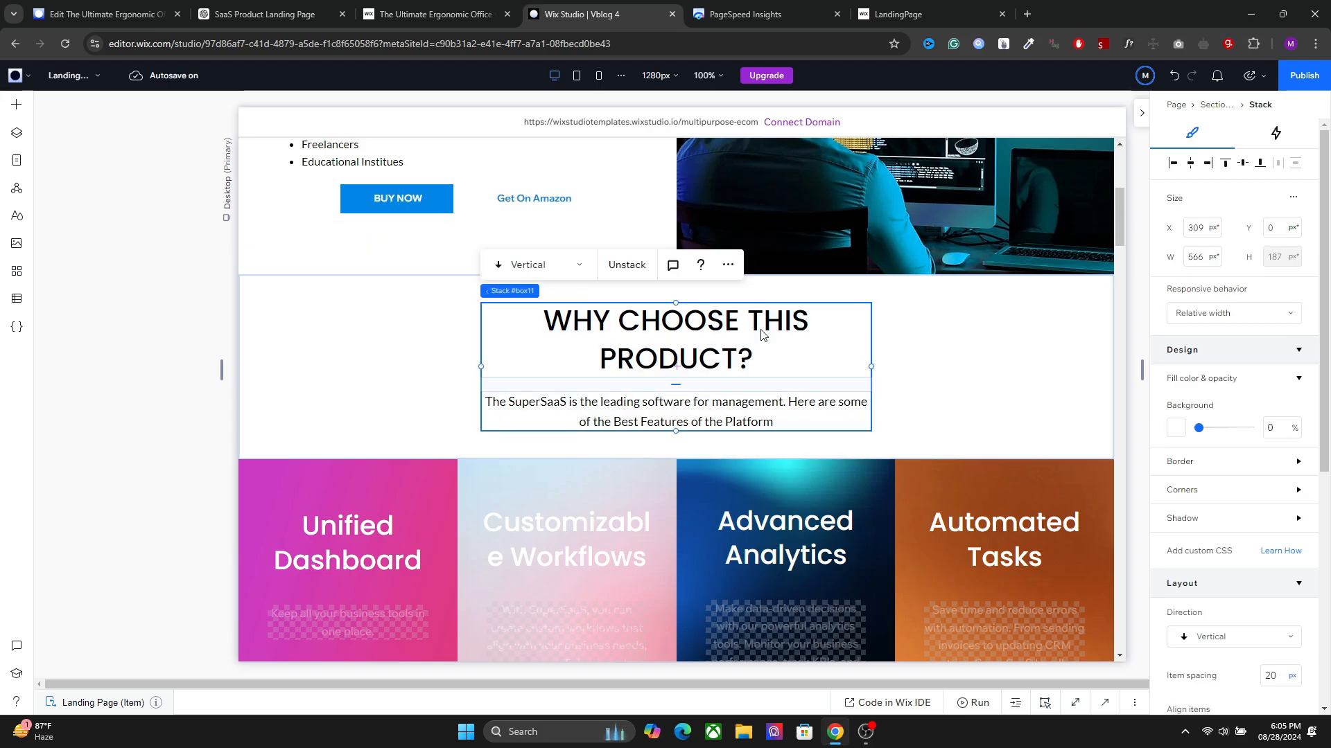